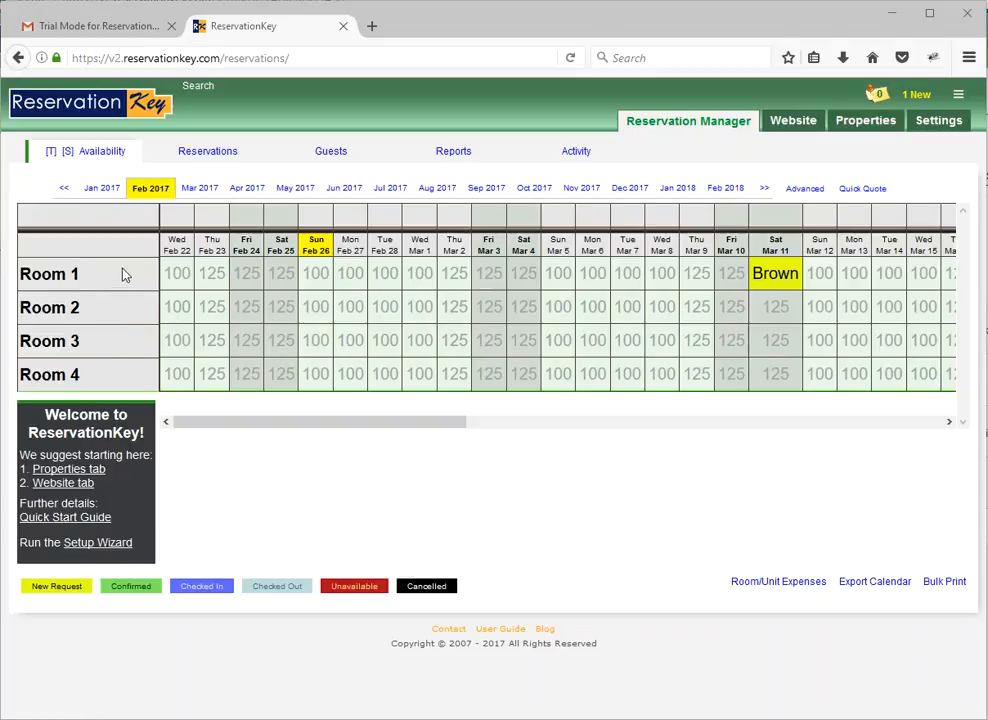
Delete Room 2, Room 3 and Room 4 from the property's rooms and units.
{"action": "mouse_move", "coordinate": [866, 125]}
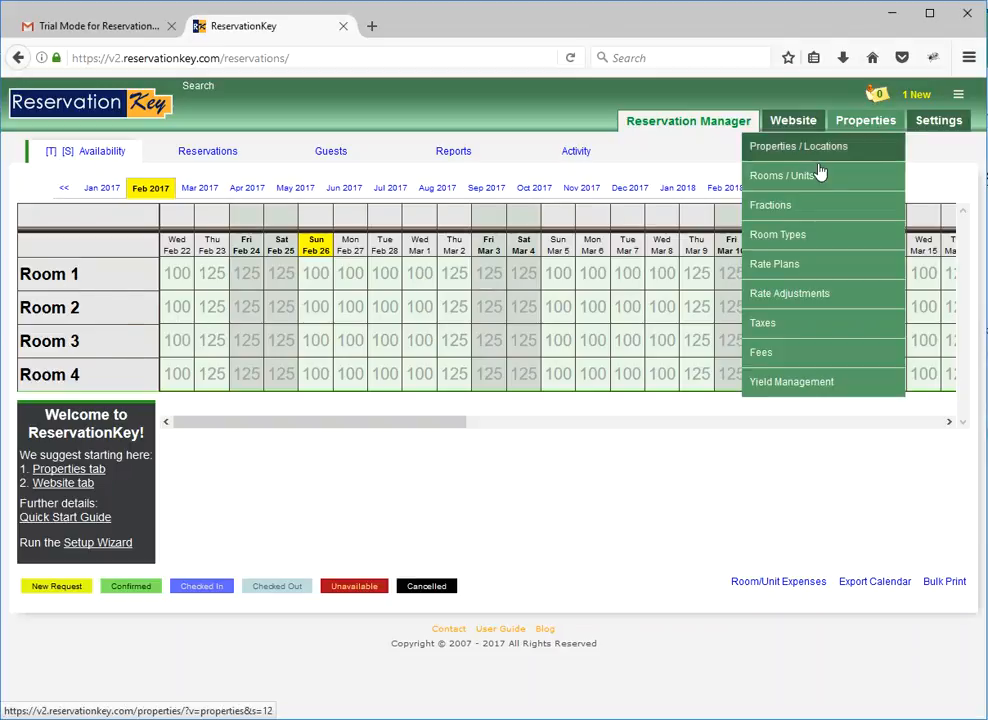
{"action": "left_click", "coordinate": [801, 178]}
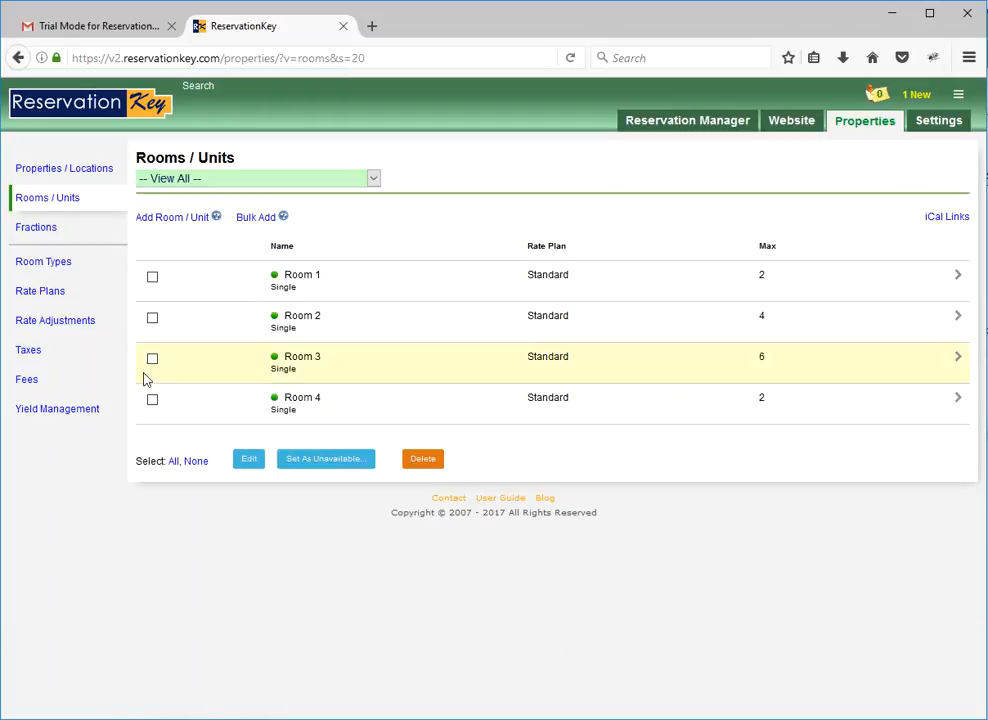
{"action": "left_click", "coordinate": [152, 357]}
{"action": "left_click", "coordinate": [153, 401]}
{"action": "left_click", "coordinate": [152, 320]}
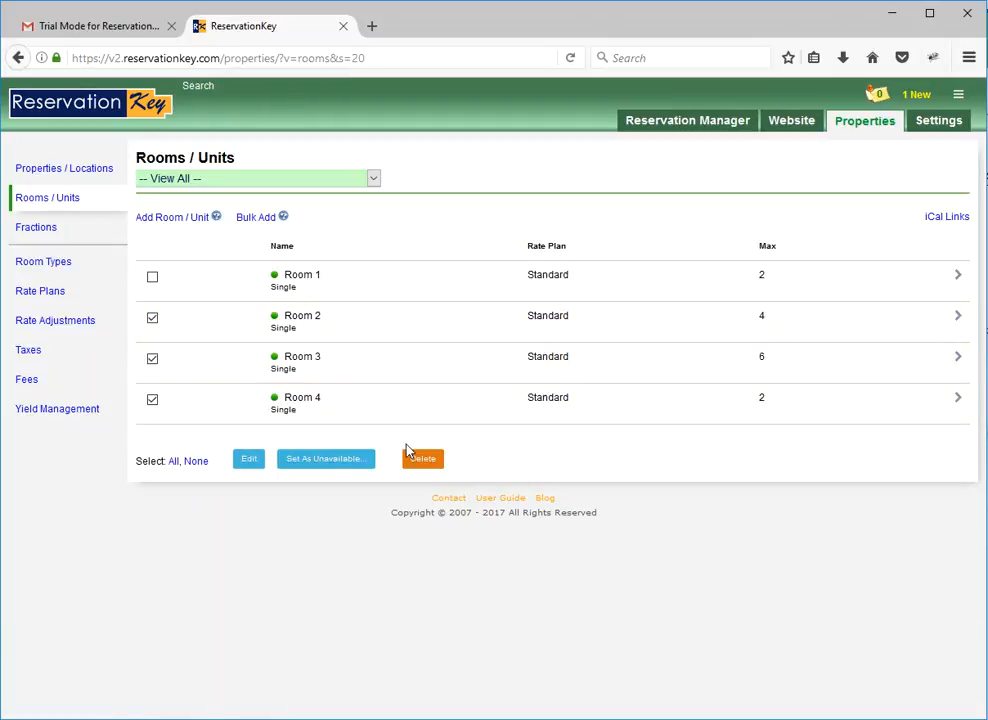
{"action": "left_click", "coordinate": [418, 461]}
{"action": "left_click", "coordinate": [500, 350]}
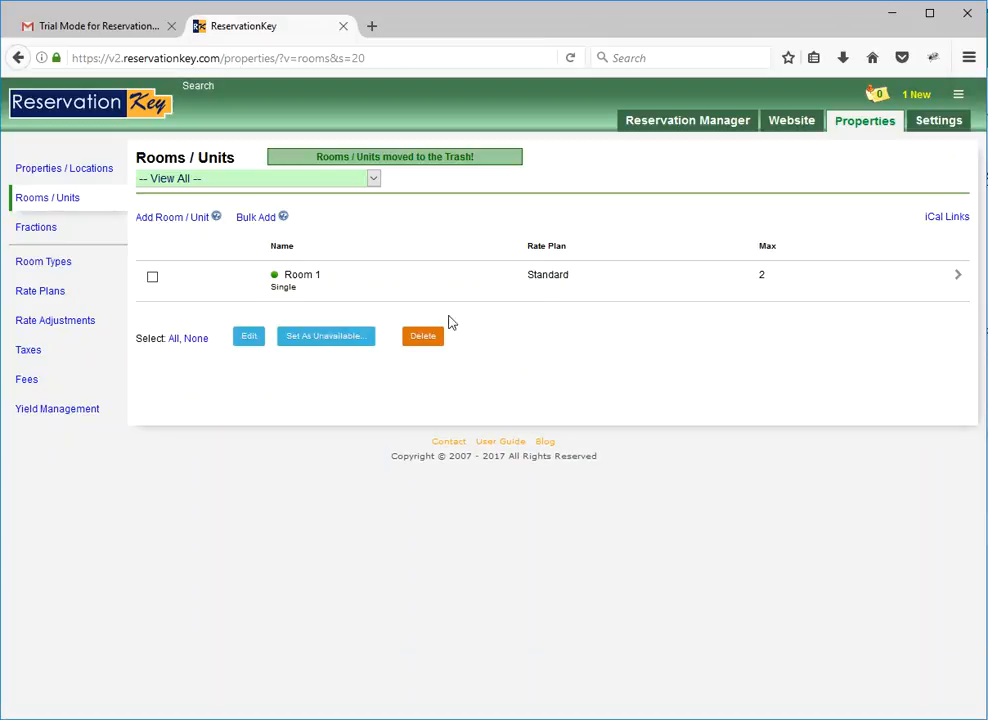
Rename Room 1 as "Tropical Blessings" and expand its additional settings.
{"action": "left_click", "coordinate": [303, 274]}
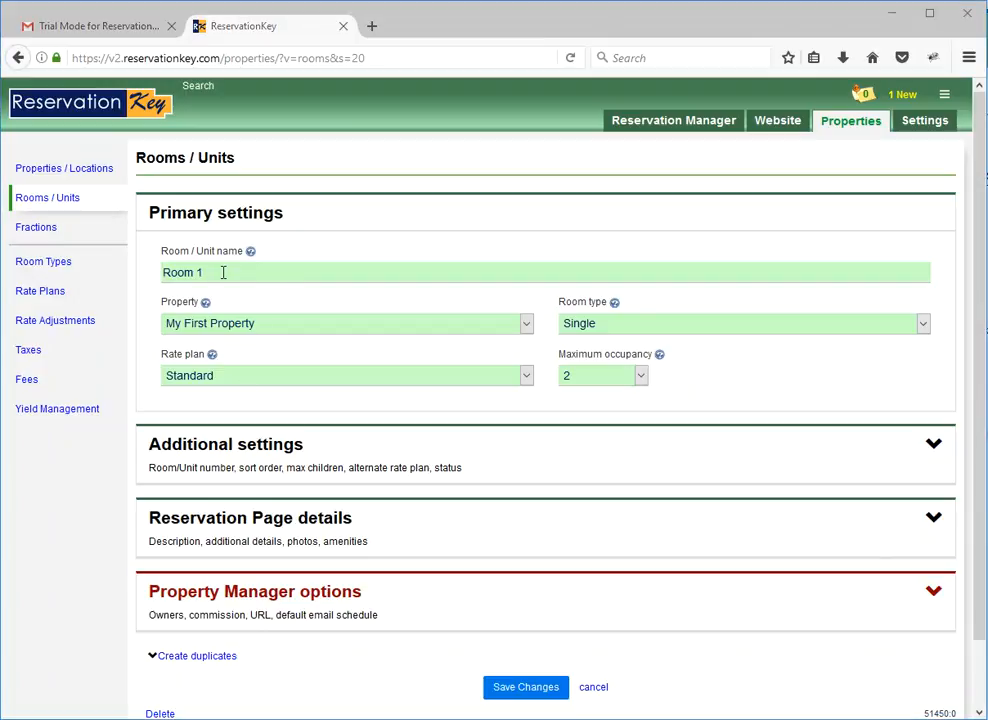
{"action": "left_click_drag", "start_coordinate": [223, 272], "coordinate": [141, 270]}
{"action": "type", "text": "Tropical Blessings"}
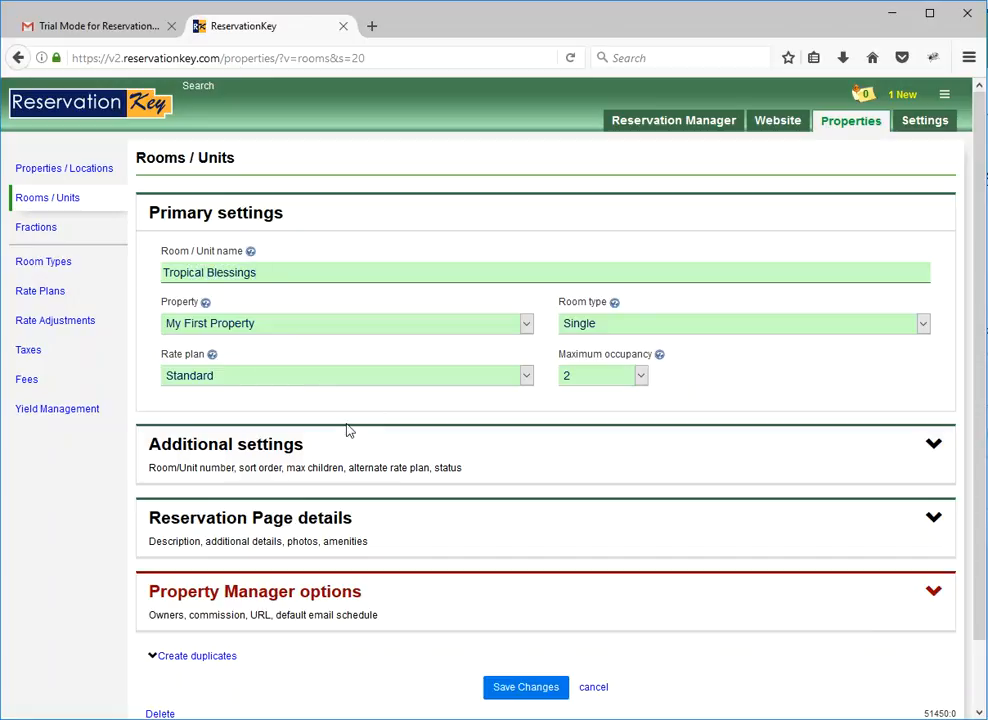
{"action": "left_click", "coordinate": [399, 458]}
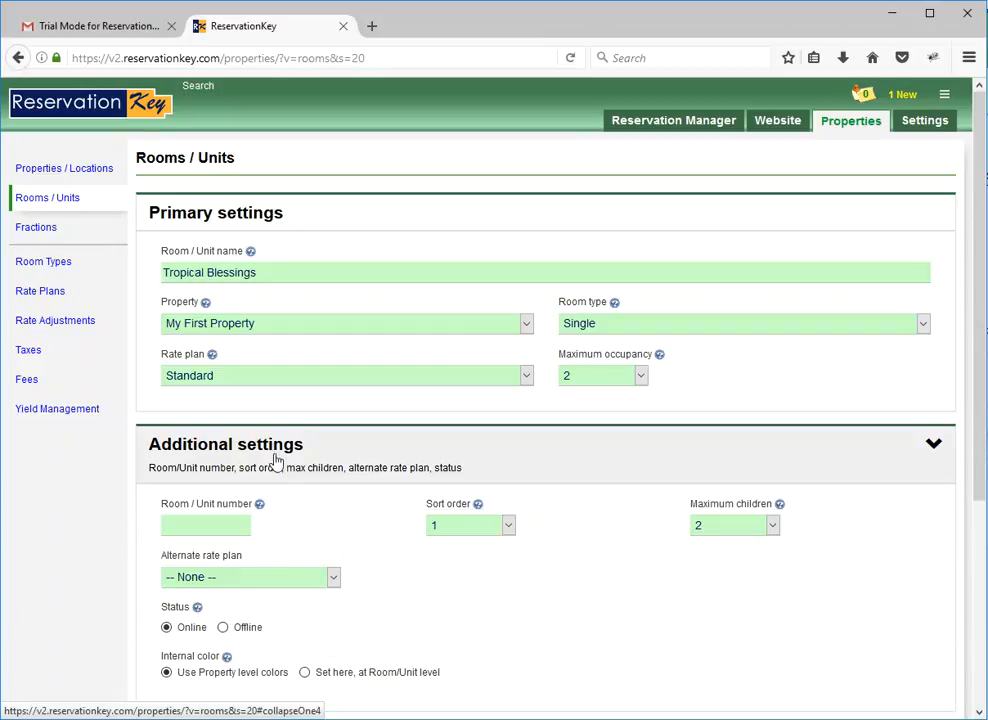
Replace the room's reservation page description with "This is a great place to reserve!", remove its primary photo, and save the room.
{"action": "scroll", "coordinate": [357, 519], "scroll_direction": "down", "scroll_amount": 3}
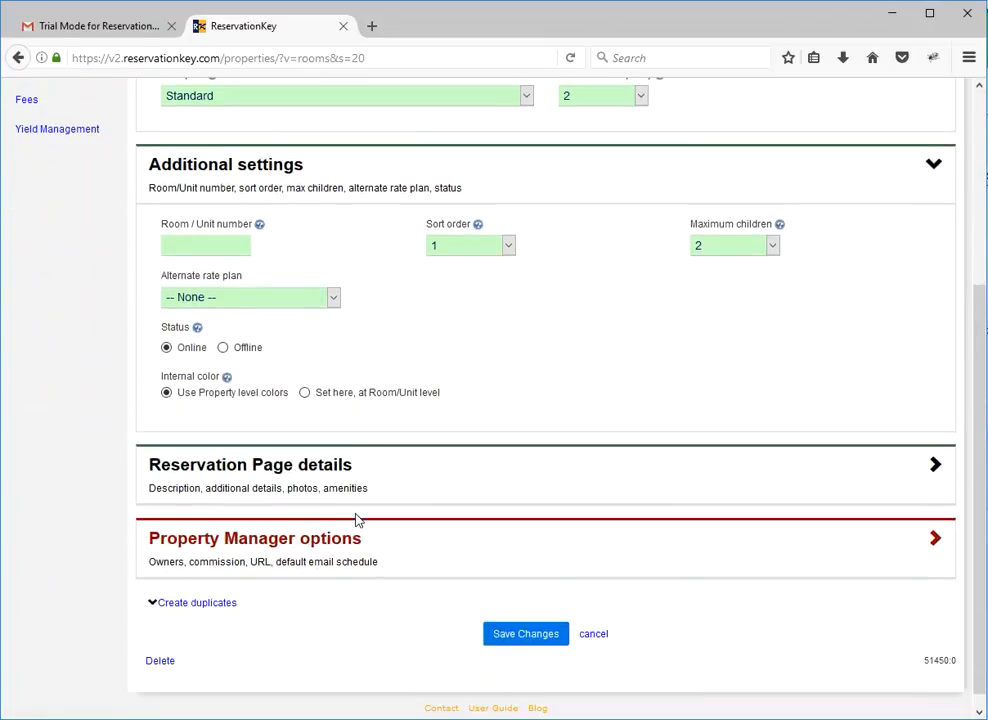
{"action": "left_click", "coordinate": [280, 487]}
{"action": "left_click", "coordinate": [421, 358]}
{"action": "key", "text": "ctrl+a"}
{"action": "key", "text": "BackSpace"}
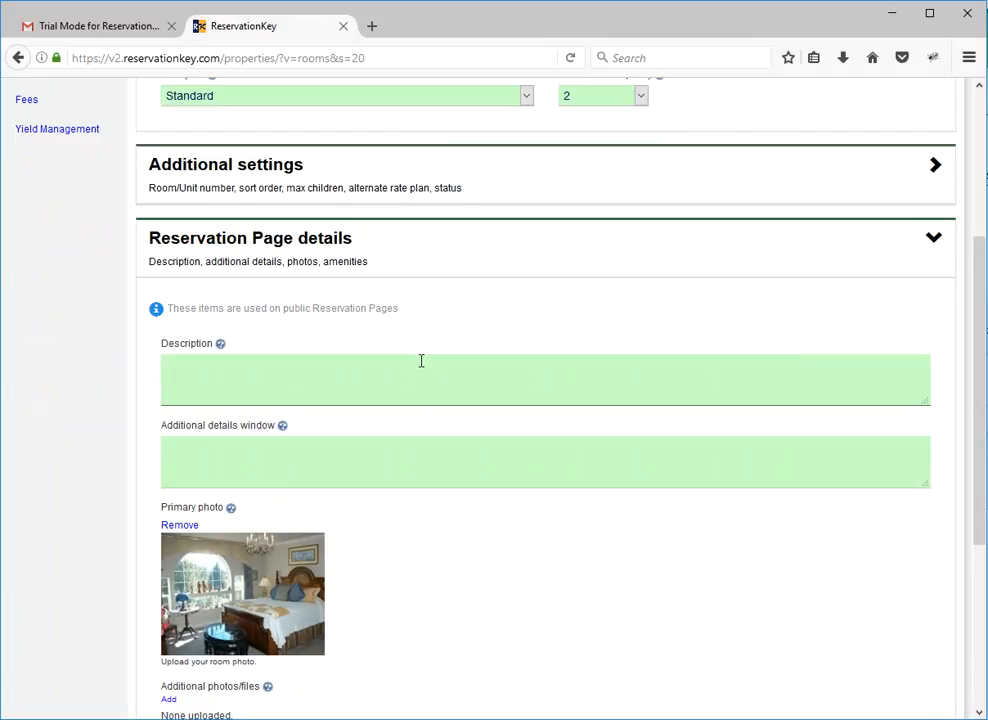
{"action": "left_click", "coordinate": [179, 526]}
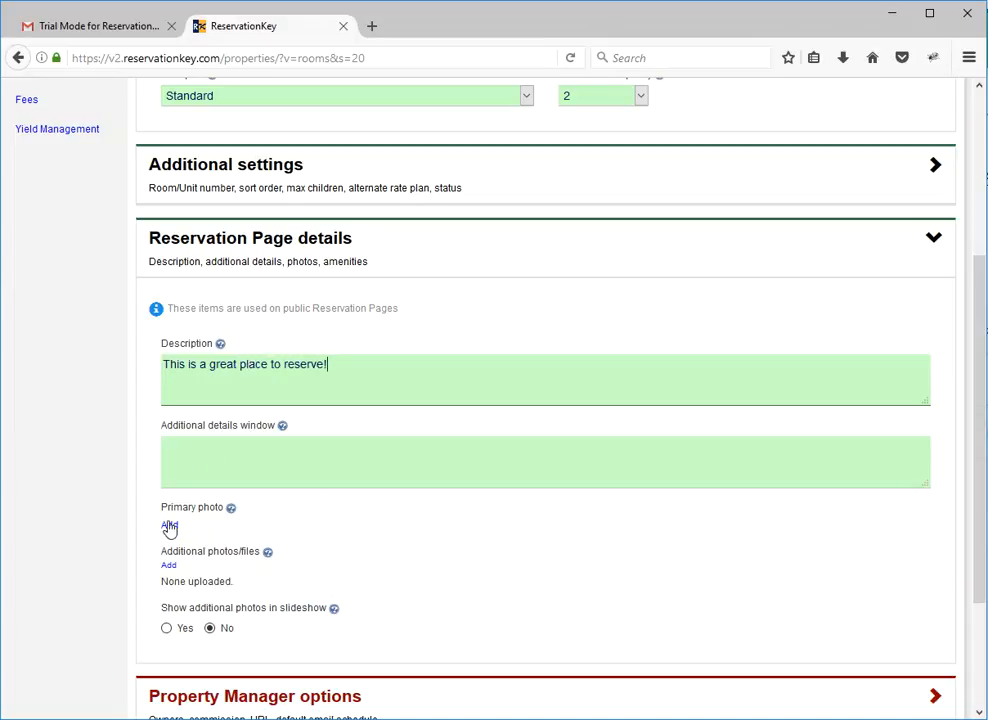
{"action": "scroll", "coordinate": [330, 512], "scroll_direction": "down", "scroll_amount": 3}
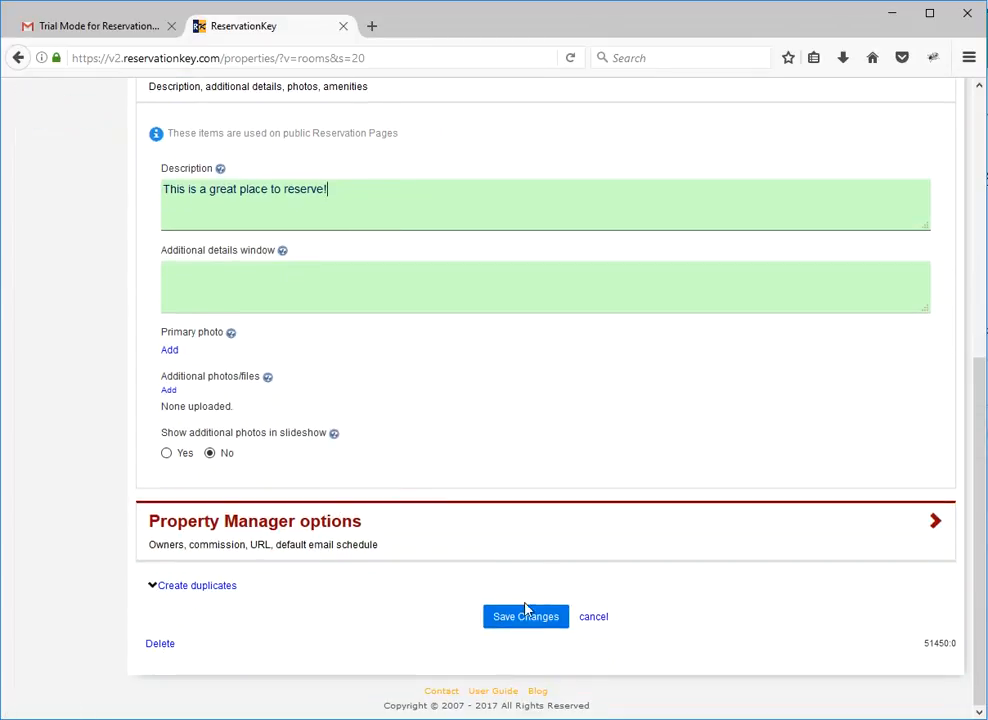
{"action": "left_click", "coordinate": [527, 623]}
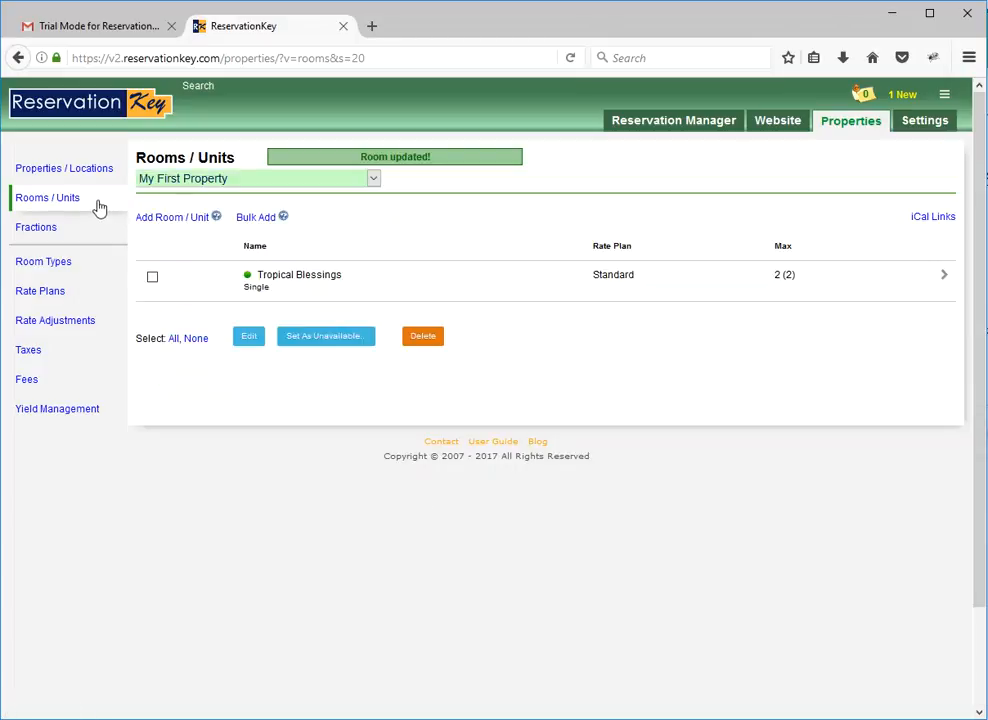
Change the title of the property My First Property to "Tropical Blessings".
{"action": "left_click", "coordinate": [97, 167]}
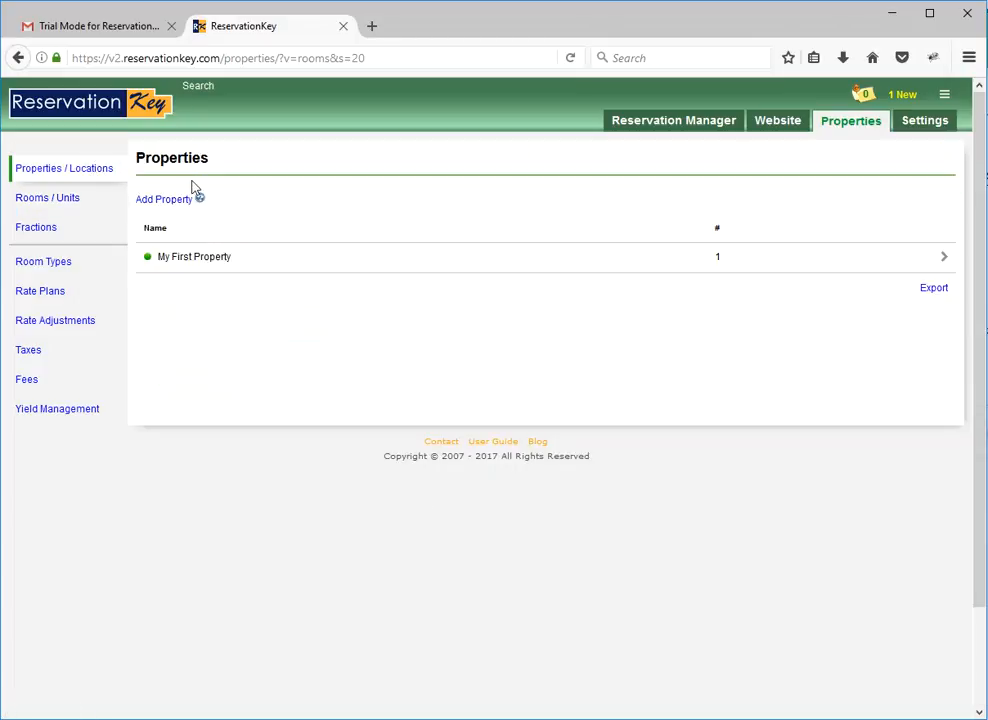
{"action": "left_click", "coordinate": [263, 254]}
{"action": "left_click", "coordinate": [275, 280]}
{"action": "key", "text": "ctrl+a"}
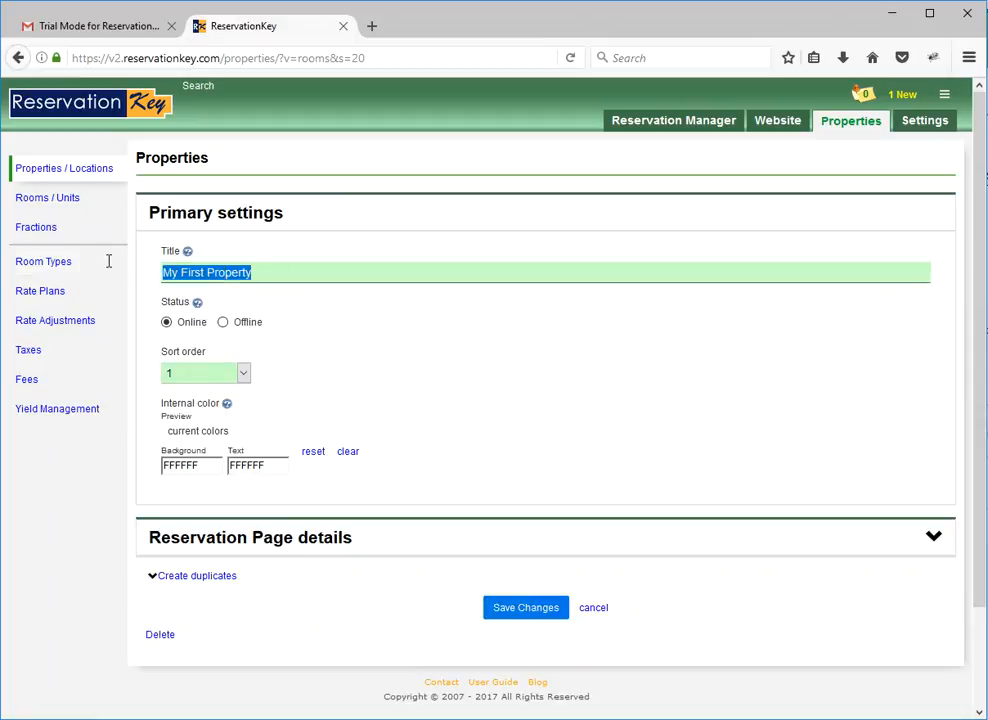
{"action": "type", "text": "Tropical Blessings"}
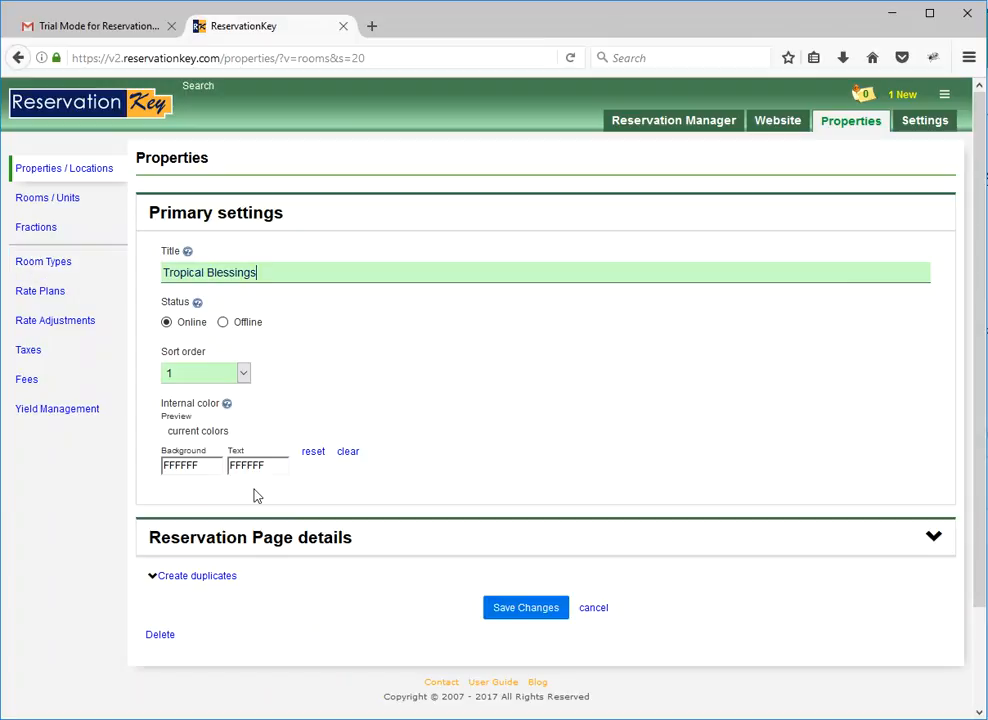
Clear the property's reservation page description, remove its primary photo, and save the property.
{"action": "left_click", "coordinate": [281, 558]}
{"action": "double_click", "coordinate": [302, 656]}
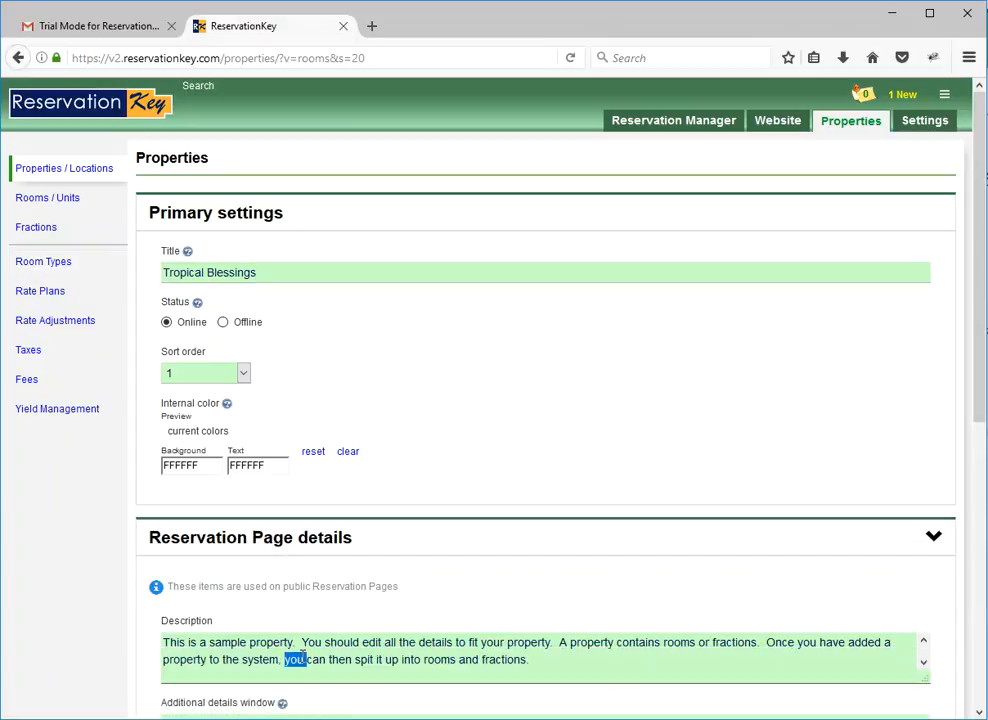
{"action": "key", "text": "ctrl+a"}
{"action": "key", "text": "Delete"}
{"action": "scroll", "coordinate": [313, 672], "scroll_direction": "down", "scroll_amount": 5}
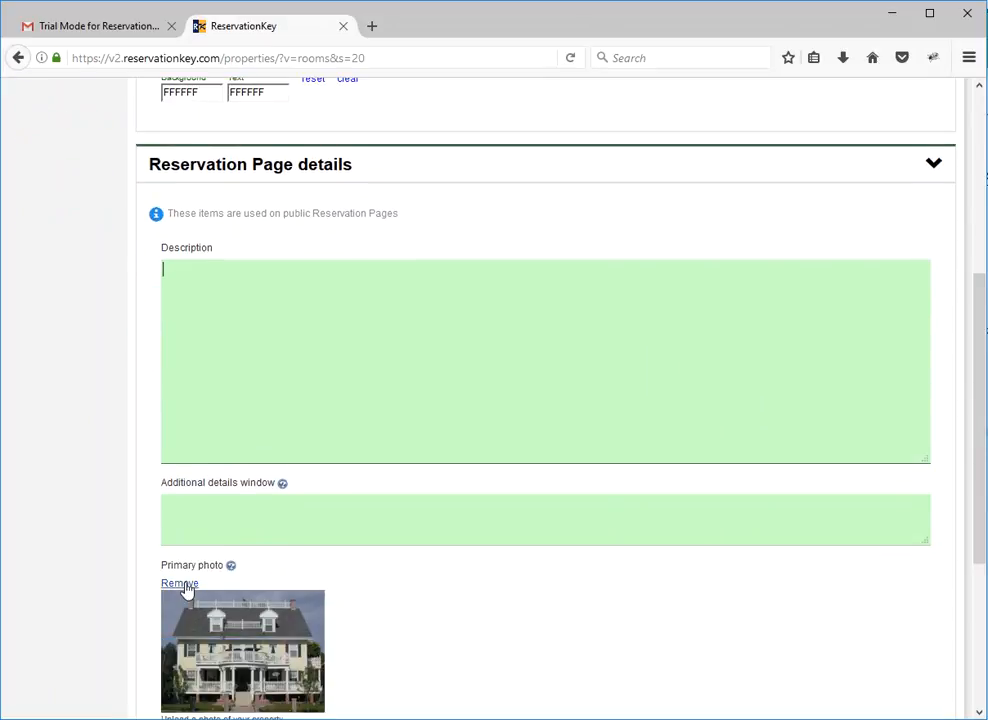
{"action": "left_click", "coordinate": [182, 586]}
{"action": "scroll", "coordinate": [440, 570], "scroll_direction": "down", "scroll_amount": 2}
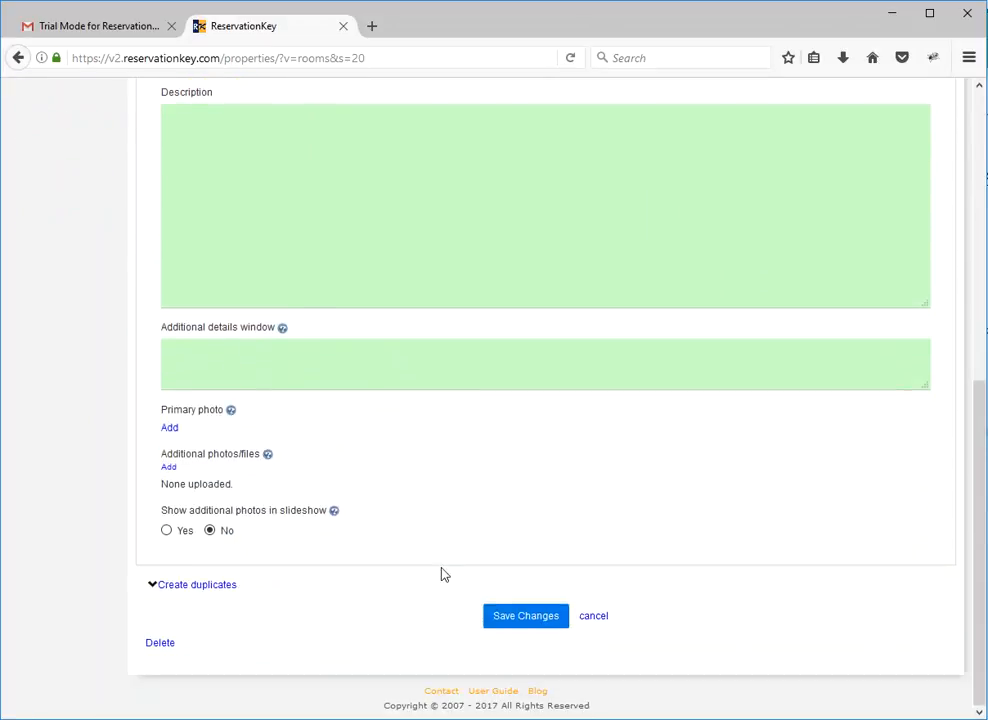
{"action": "left_click", "coordinate": [500, 620]}
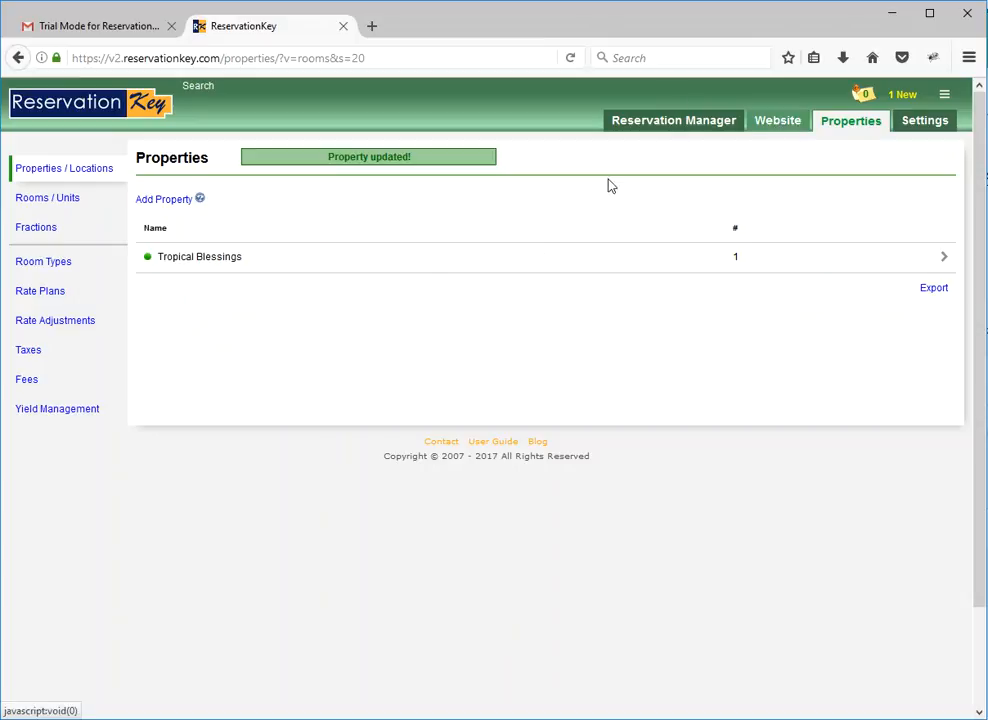
Set the Standard rate plan's existing rate rule to 150 for every day of the week and save it.
{"action": "left_click", "coordinate": [36, 300]}
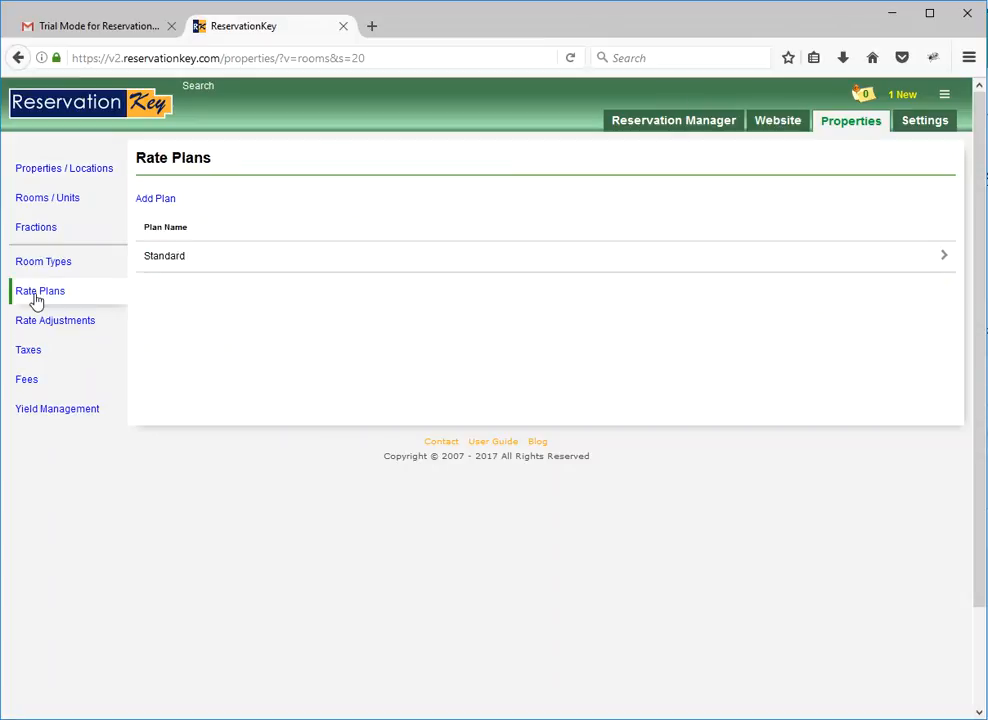
{"action": "left_click", "coordinate": [183, 258]}
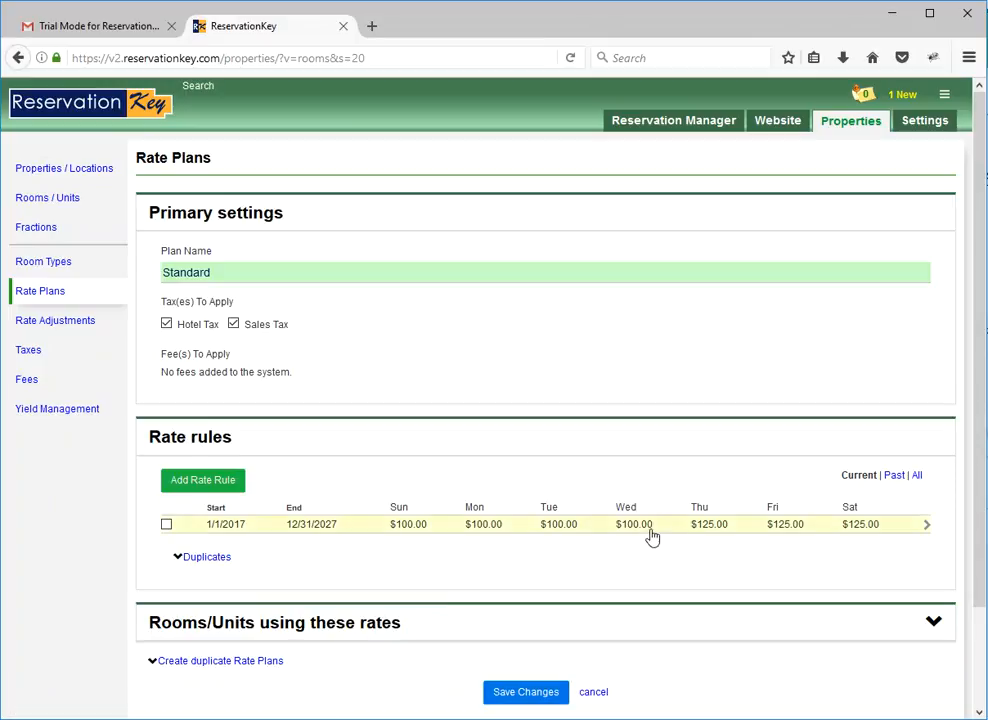
{"action": "left_click", "coordinate": [334, 531]}
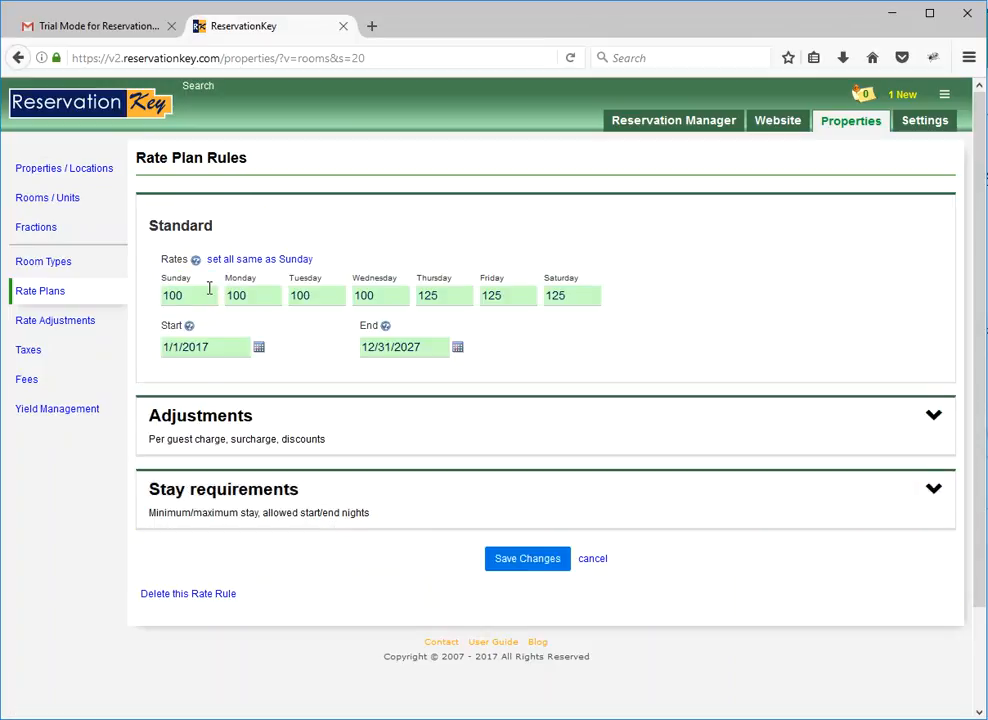
{"action": "double_click", "coordinate": [197, 296]}
{"action": "type", "text": "1"}
{"action": "left_click", "coordinate": [260, 260]}
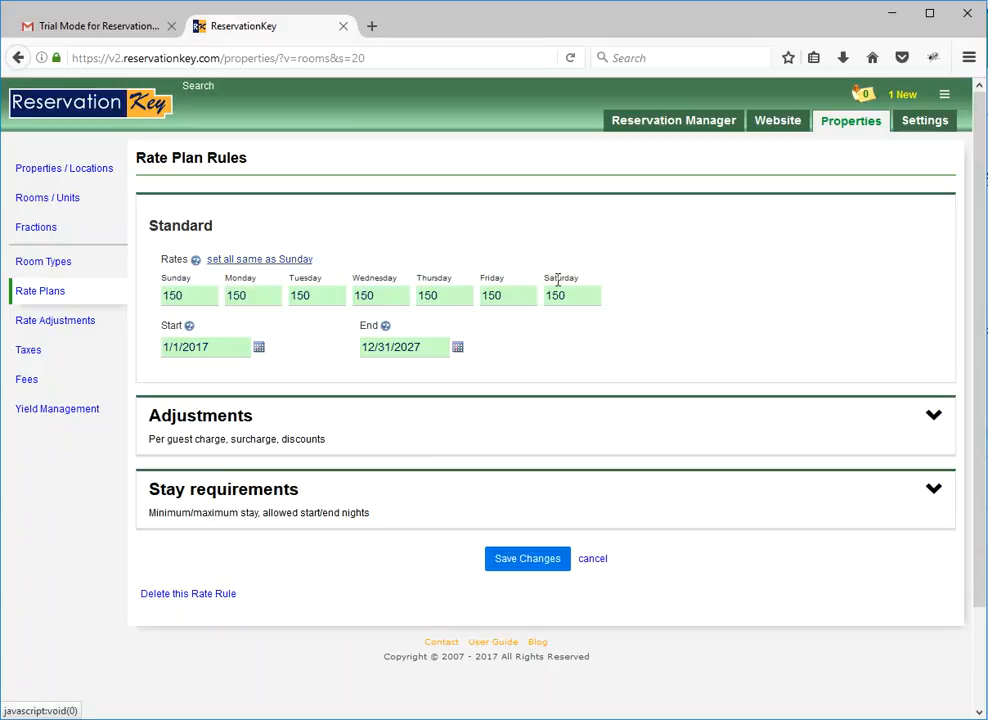
{"action": "left_click", "coordinate": [222, 350]}
{"action": "left_click", "coordinate": [222, 350]}
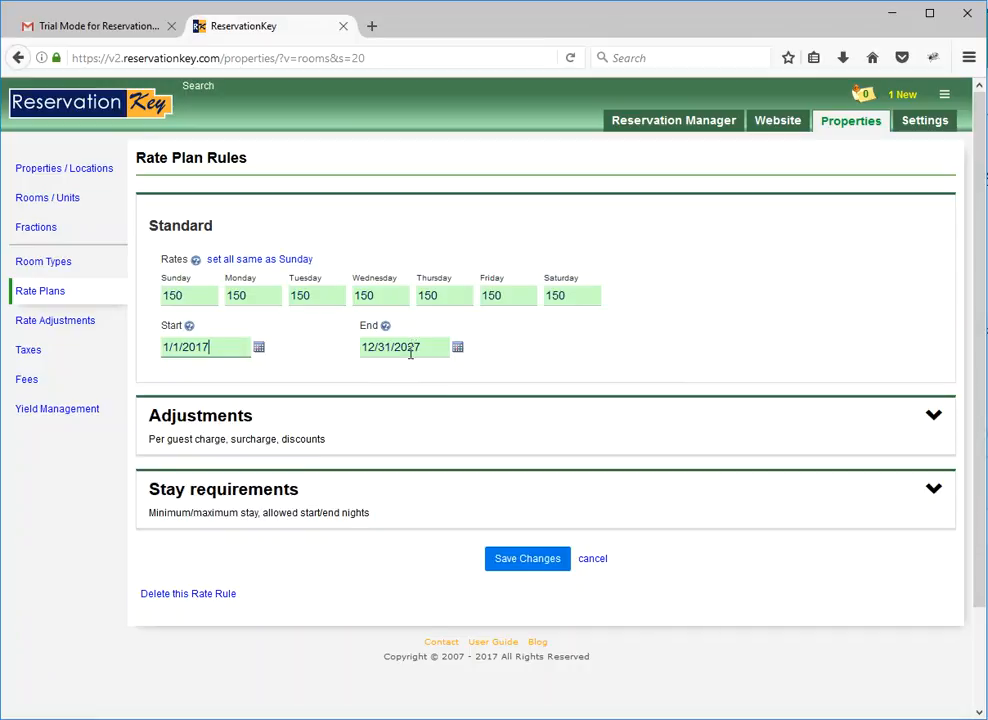
{"action": "left_click", "coordinate": [527, 560]}
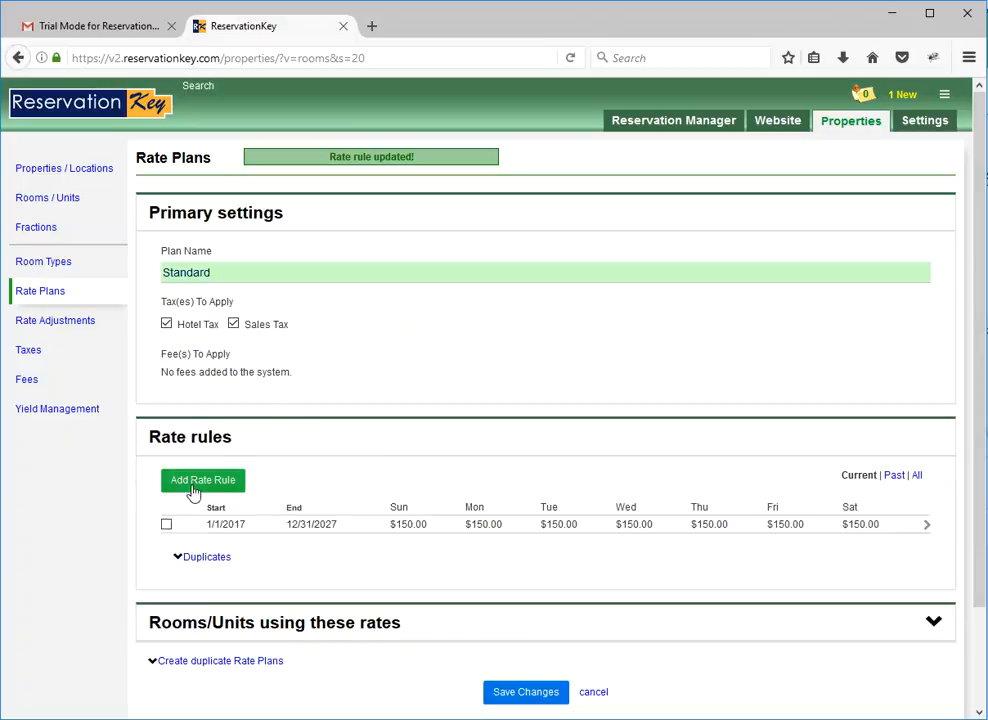
View the blank form for adding a rate rule, and examine which rooms use the Standard plan's rates.
{"action": "left_click", "coordinate": [195, 478]}
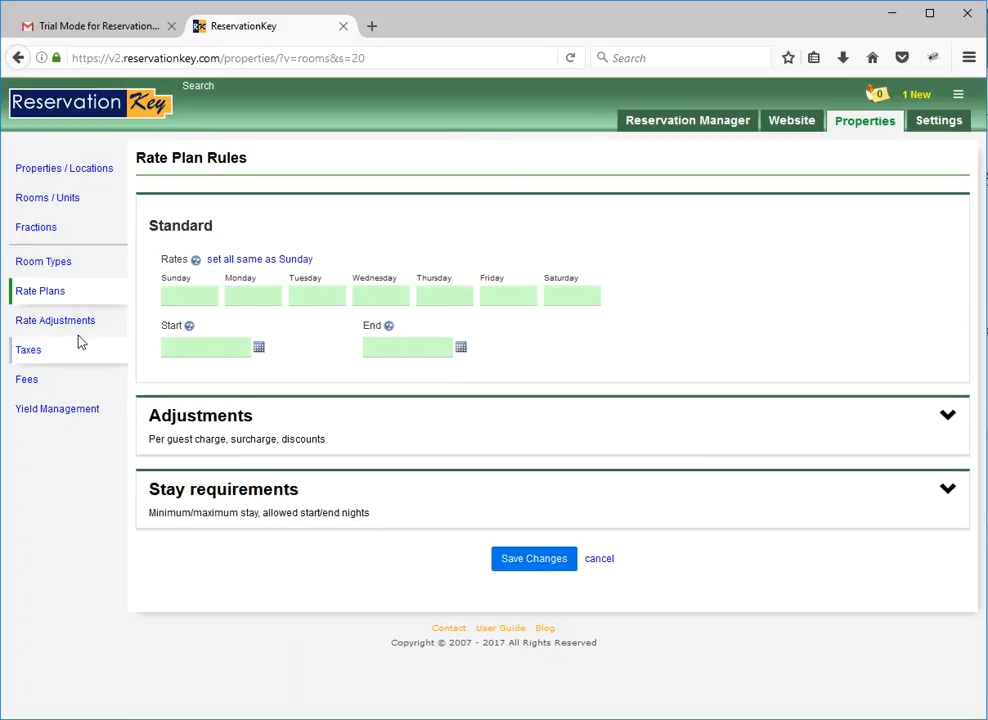
{"action": "left_click", "coordinate": [61, 297]}
{"action": "left_click", "coordinate": [236, 266]}
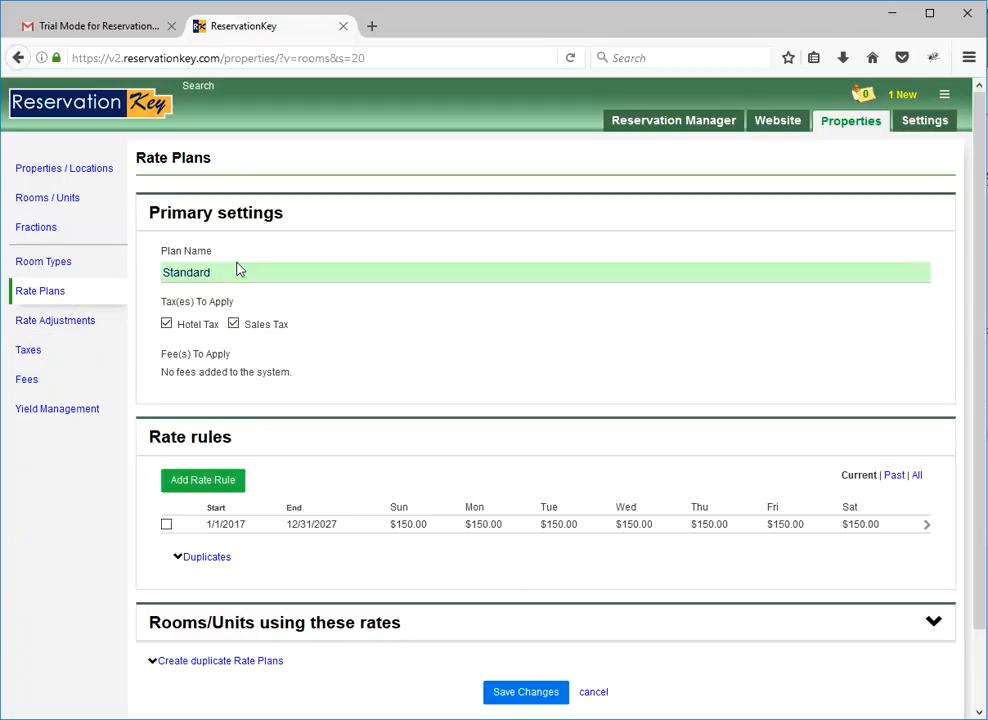
{"action": "left_click", "coordinate": [297, 625]}
{"action": "scroll", "coordinate": [287, 609], "scroll_direction": "down", "scroll_amount": 2}
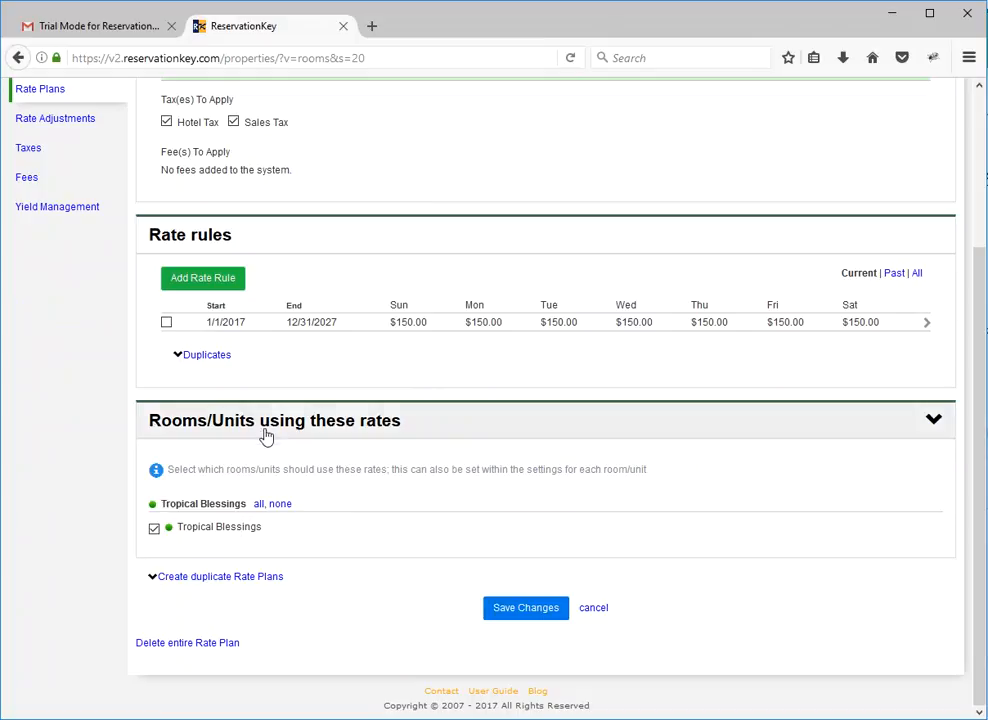
{"action": "scroll", "coordinate": [333, 507], "scroll_direction": "up", "scroll_amount": 2}
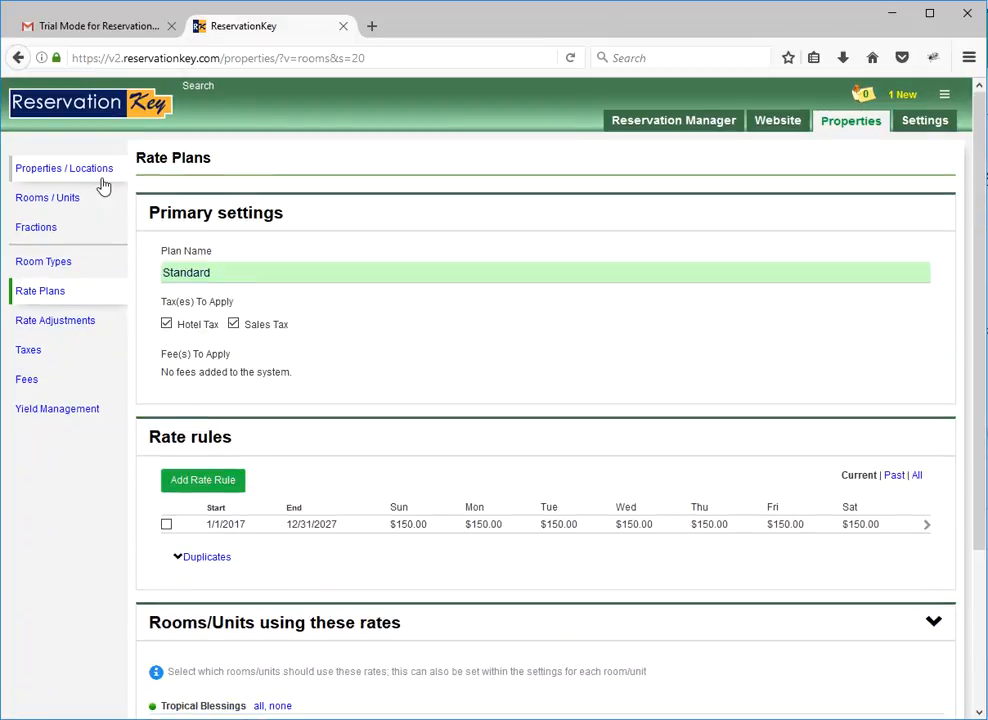
Open the Hotel Tax entry to review its amount and the rate plans applying it.
{"action": "left_click", "coordinate": [44, 354]}
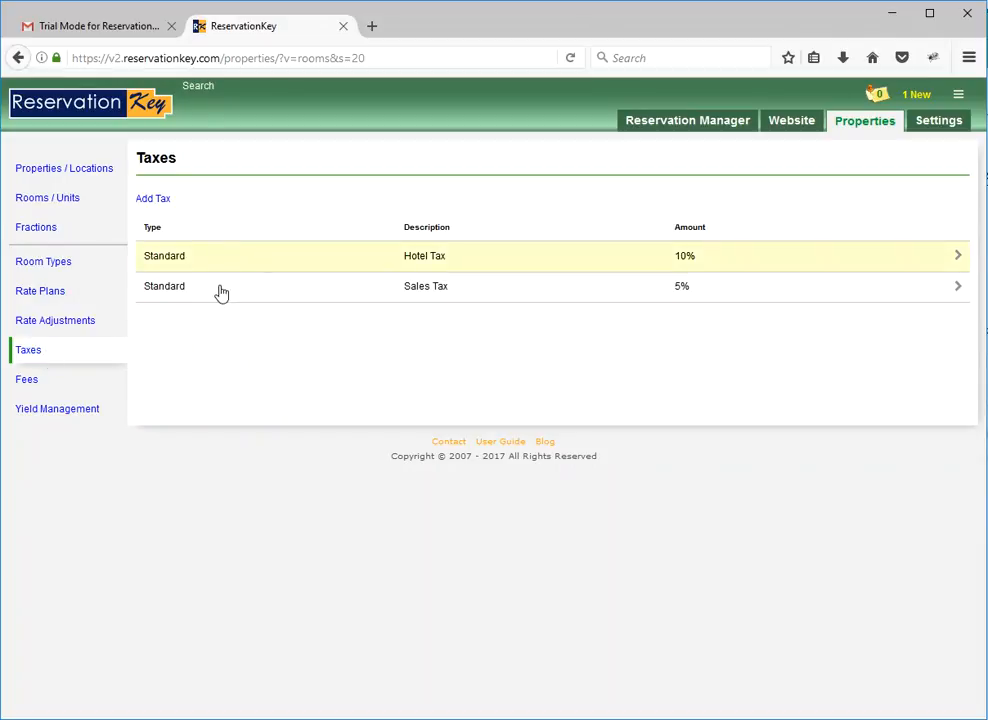
{"action": "left_click", "coordinate": [197, 262]}
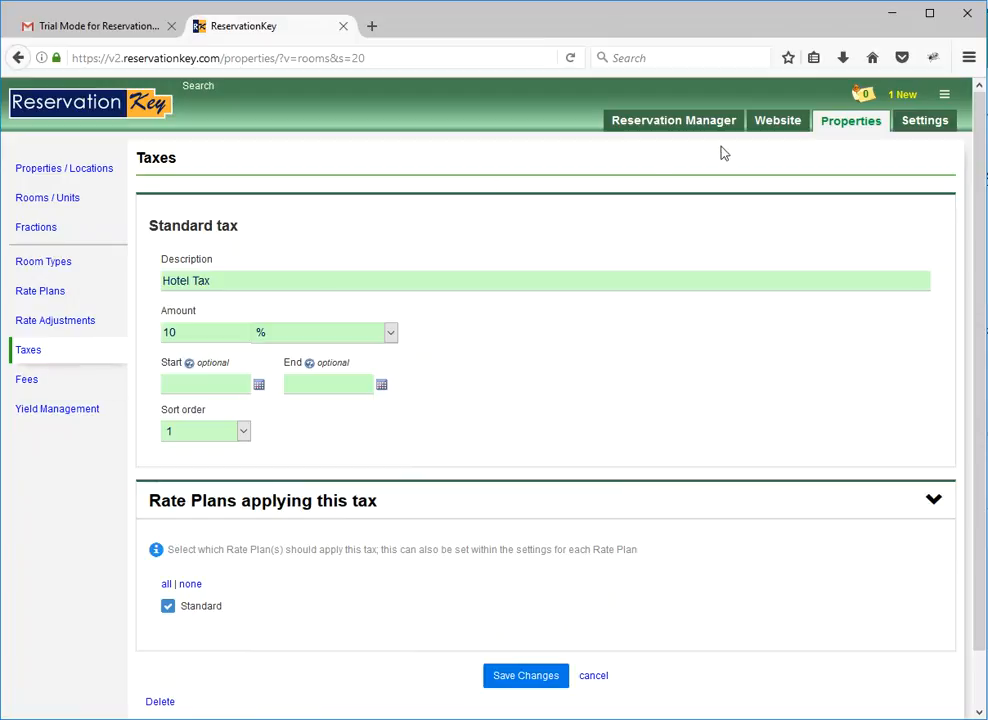
Open the Online Reservations page's settings and examine its linking options and the rooms it searches.
{"action": "mouse_move", "coordinate": [778, 121]}
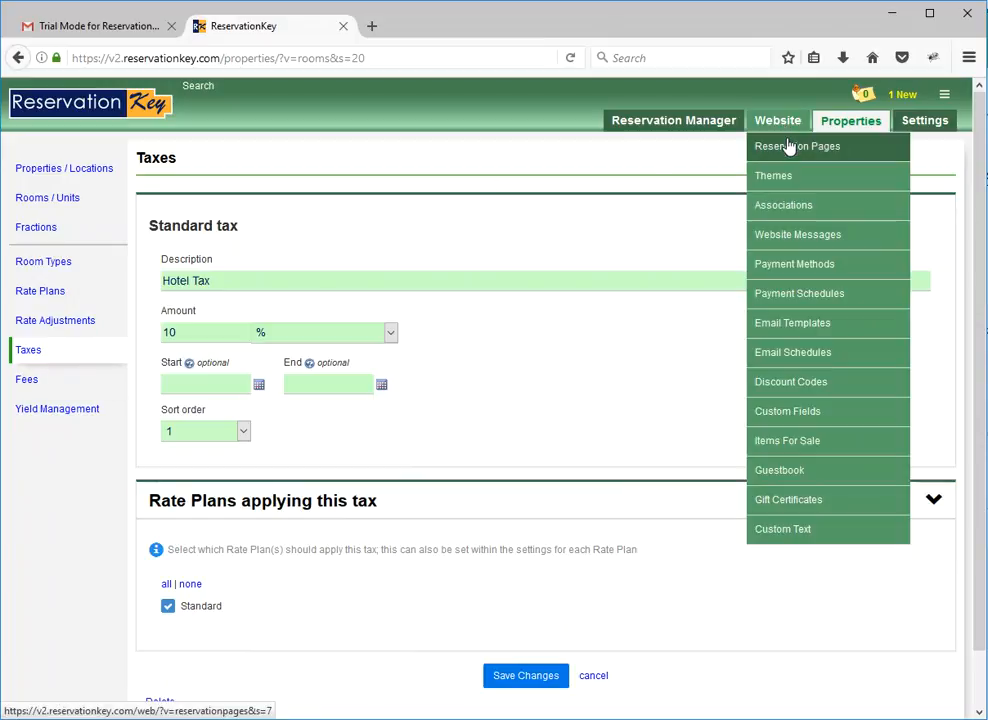
{"action": "left_click", "coordinate": [789, 145]}
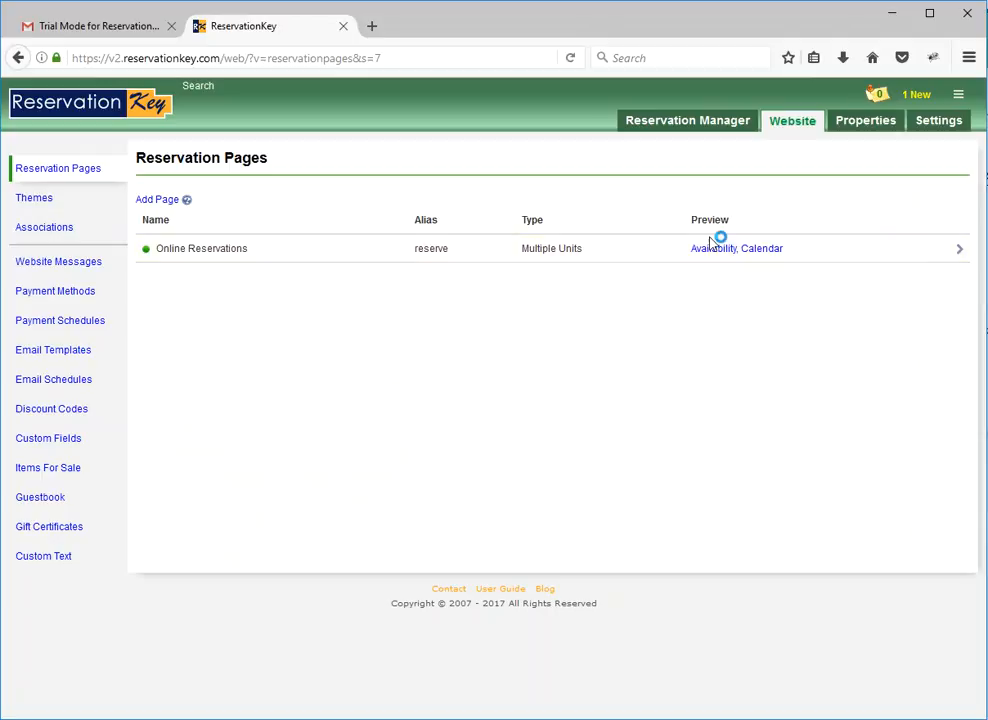
{"action": "left_click", "coordinate": [650, 250]}
{"action": "scroll", "coordinate": [424, 454], "scroll_direction": "down", "scroll_amount": 5}
{"action": "left_click", "coordinate": [236, 573]}
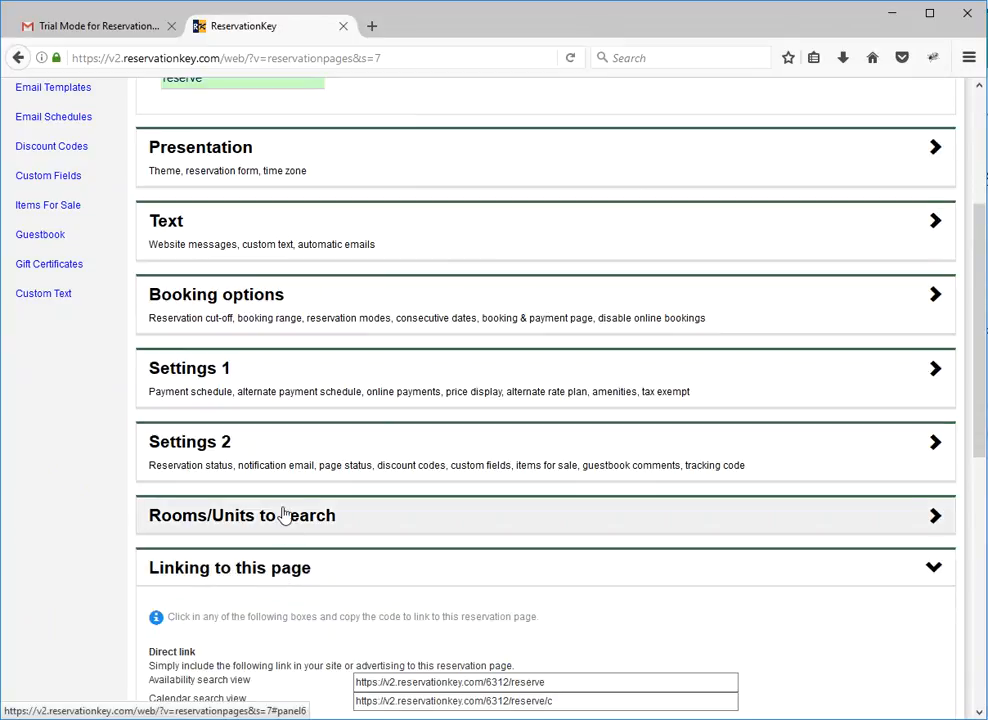
{"action": "left_click", "coordinate": [284, 514]}
{"action": "scroll", "coordinate": [465, 485], "scroll_direction": "up", "scroll_amount": 3}
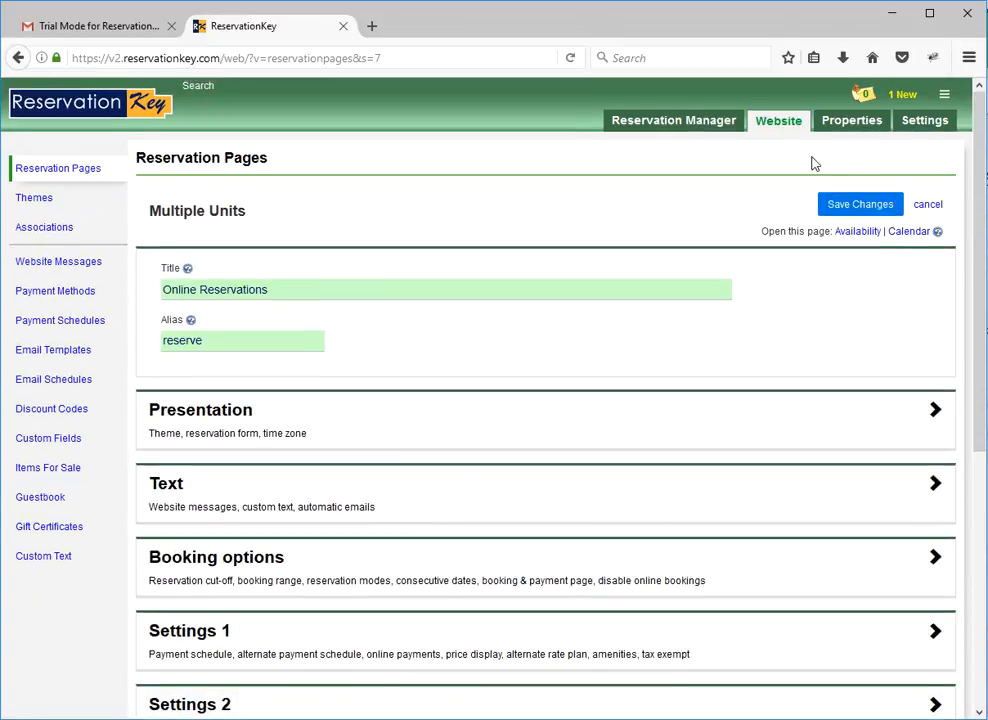
Open the public availability view of the Online Reservations page and examine its header text and the room description.
{"action": "left_click", "coordinate": [858, 231]}
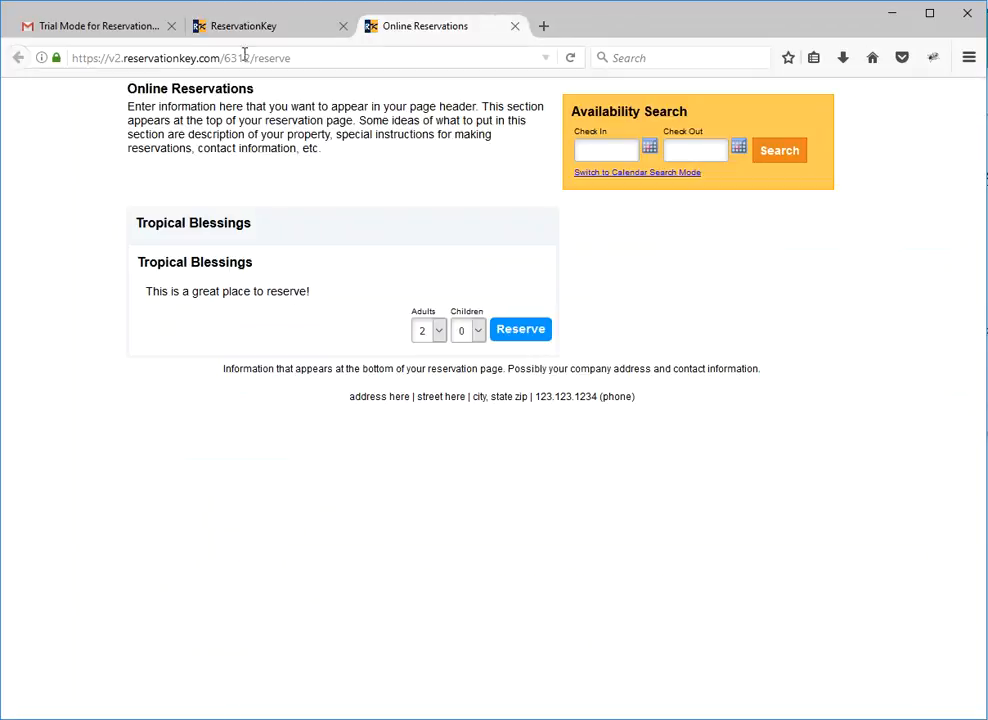
{"action": "left_click", "coordinate": [255, 26]}
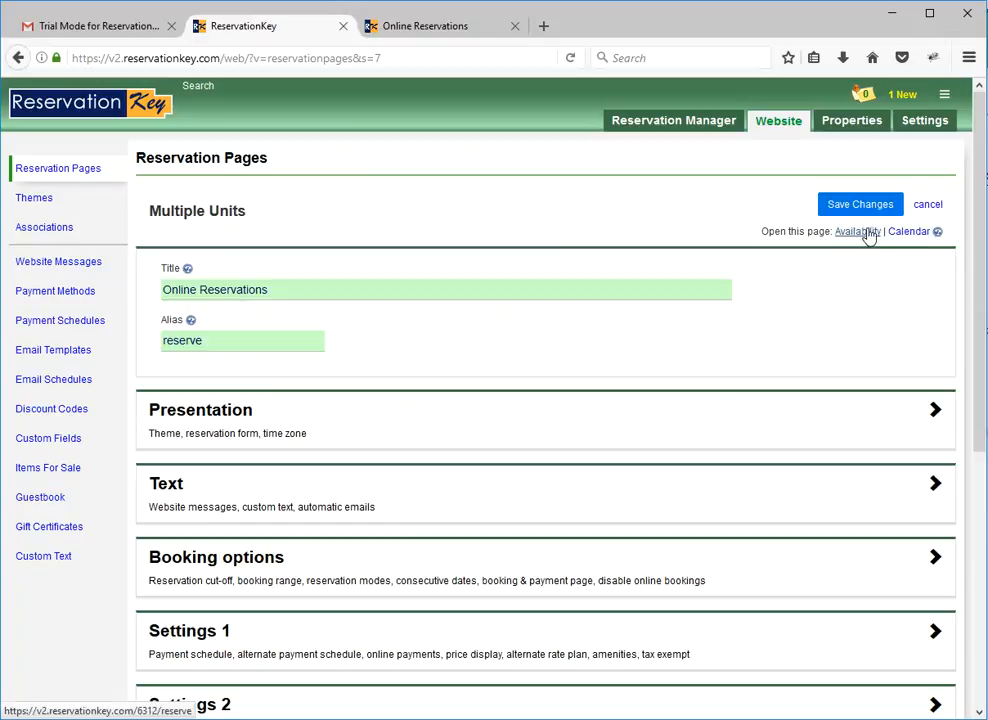
{"action": "left_click", "coordinate": [416, 38]}
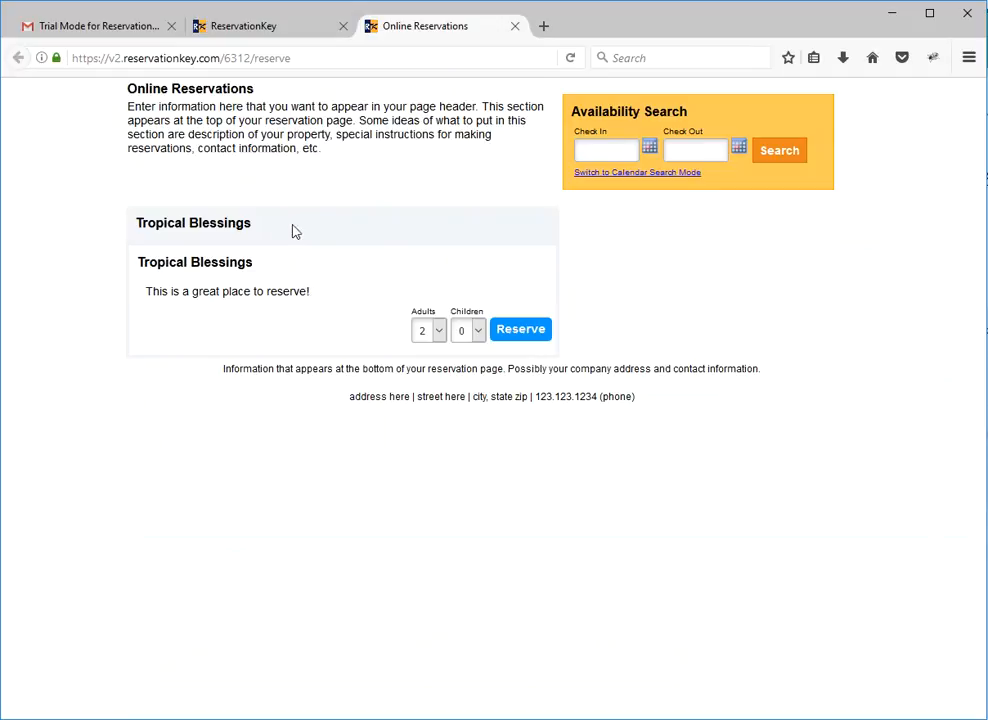
{"action": "left_click_drag", "start_coordinate": [318, 296], "coordinate": [141, 293]}
{"action": "left_click", "coordinate": [221, 291]}
{"action": "left_click_drag", "start_coordinate": [326, 150], "coordinate": [129, 106]}
{"action": "left_click", "coordinate": [194, 110]}
Search availability for check-in 03/14/2017 and check-out 03/15/2017, and reserve the Tropical Blessings room for 2 adults.
{"action": "left_click", "coordinate": [606, 152]}
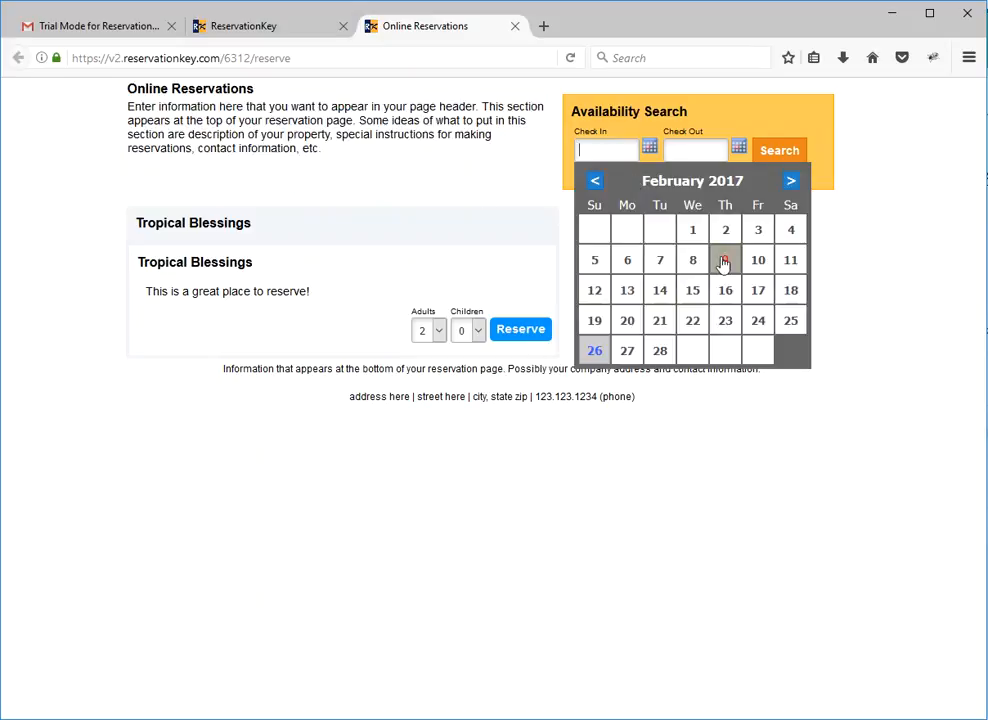
{"action": "left_click", "coordinate": [792, 181]}
{"action": "left_click", "coordinate": [660, 291]}
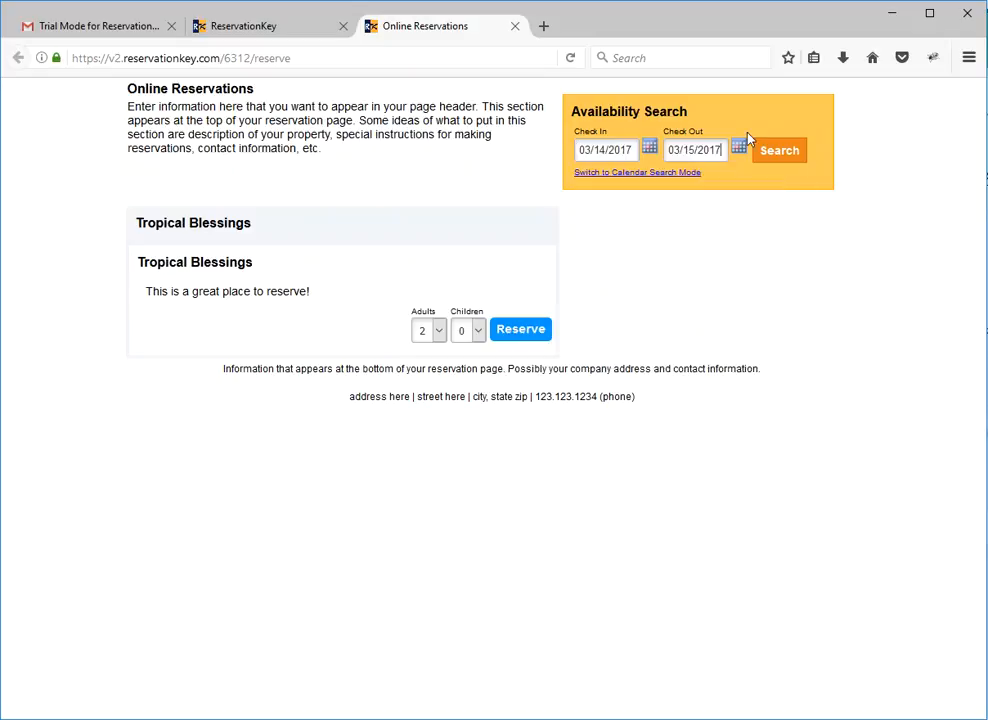
{"action": "left_click", "coordinate": [770, 162]}
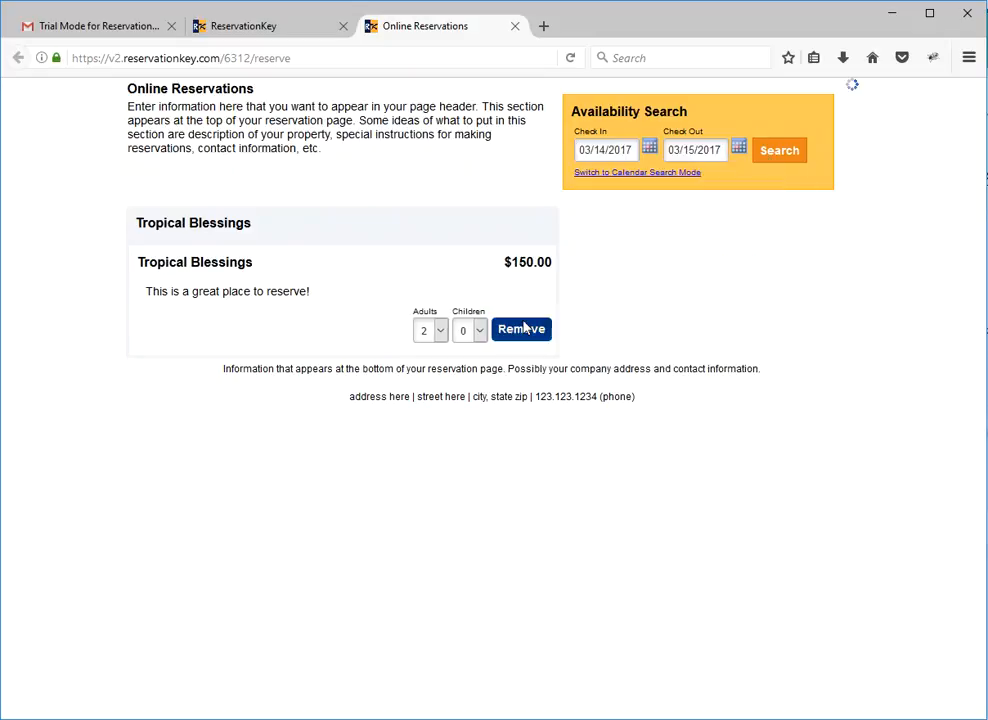
{"action": "left_click", "coordinate": [522, 328]}
Fill in the guest's first name, last name and e-mail in the contact information.
{"action": "type", "text": "john"}
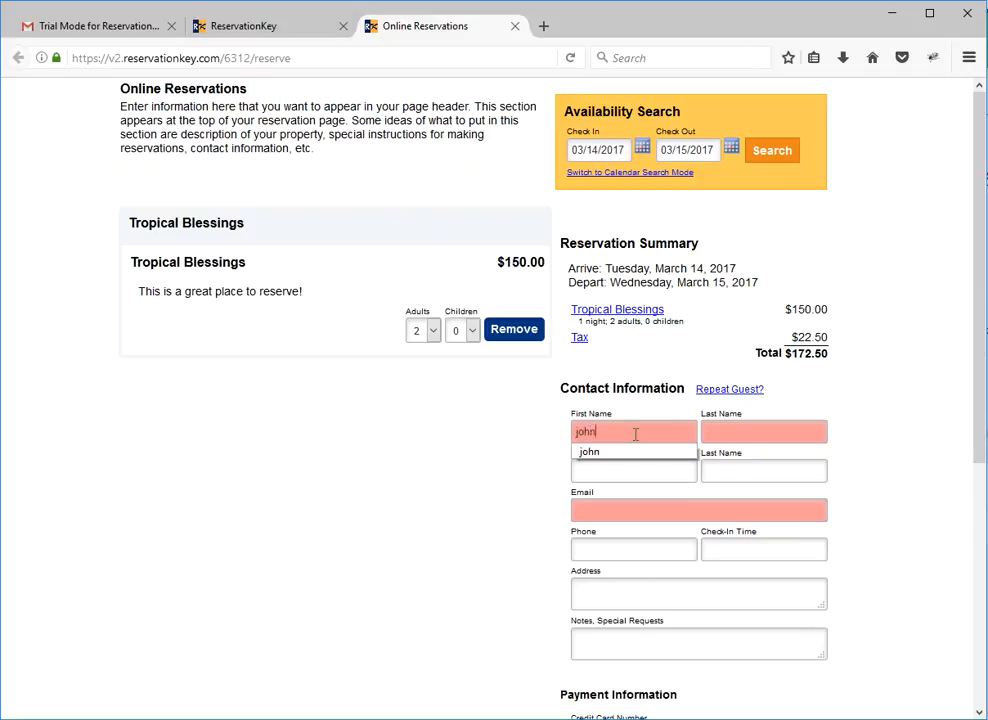
{"action": "key", "text": "Tab"}
{"action": "type", "text": "t"}
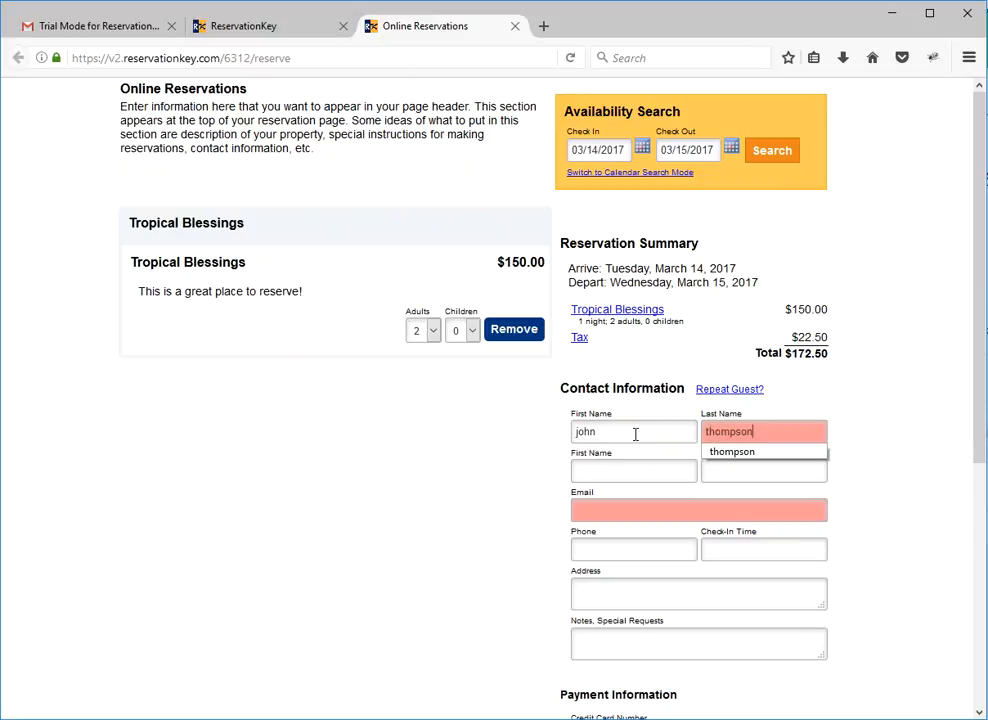
{"action": "left_click", "coordinate": [646, 509]}
{"action": "type", "text": "suppo"}
{"action": "key", "text": "Down"}
{"action": "key", "text": "Return"}
{"action": "key", "text": "Tab"}
Enter the credit card number, expiration 01/2018 and the card's security code in the payment information.
{"action": "scroll", "coordinate": [657, 553], "scroll_direction": "down", "scroll_amount": 3}
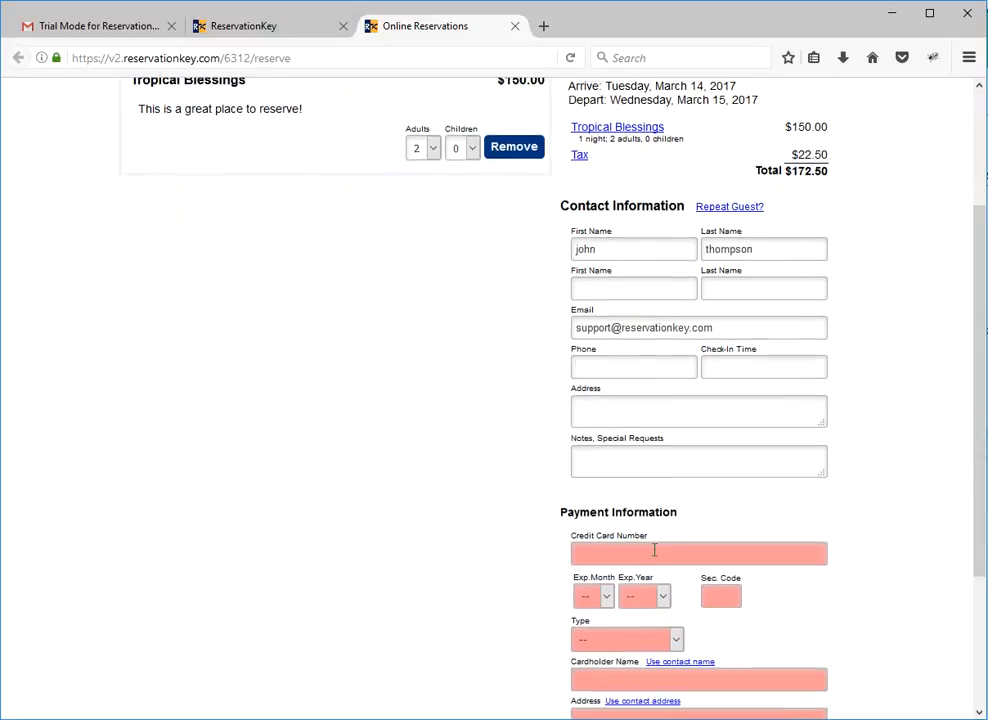
{"action": "type", "text": "1234123"}
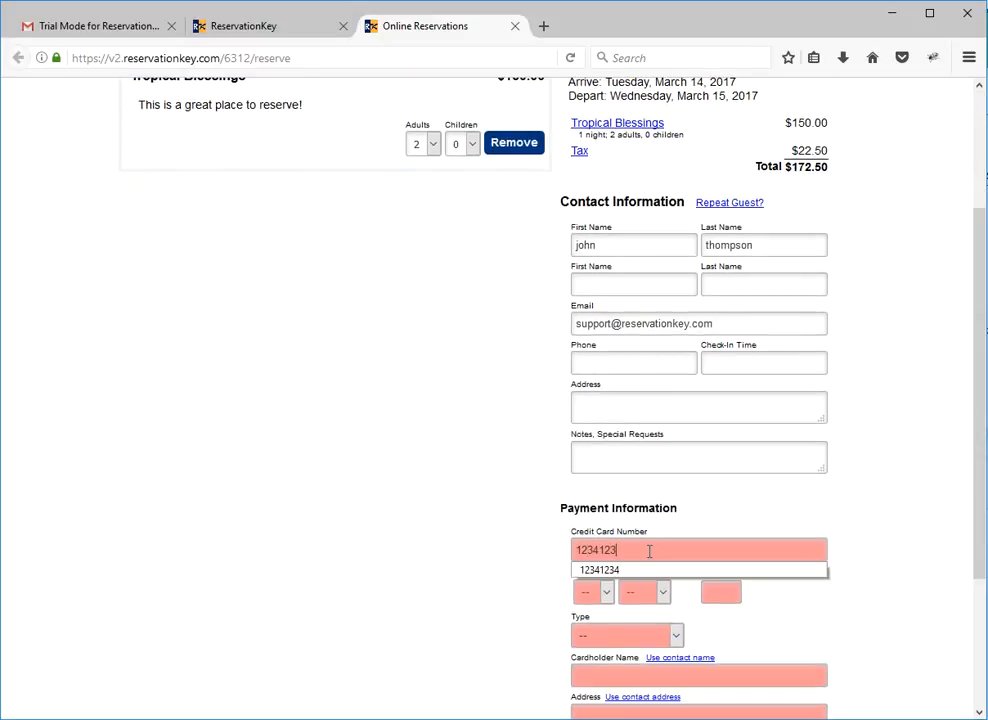
{"action": "type", "text": "4"}
{"action": "key", "text": "Tab"}
{"action": "key", "text": "Tab"}
{"action": "type", "text": "2018"}
{"action": "key", "text": "Tab"}
{"action": "type", "text": "233"}
Choose Mastercard as the card type, fill in the cardholder name and billing address, and submit the reservation.
{"action": "scroll", "coordinate": [645, 548], "scroll_direction": "down", "scroll_amount": 3}
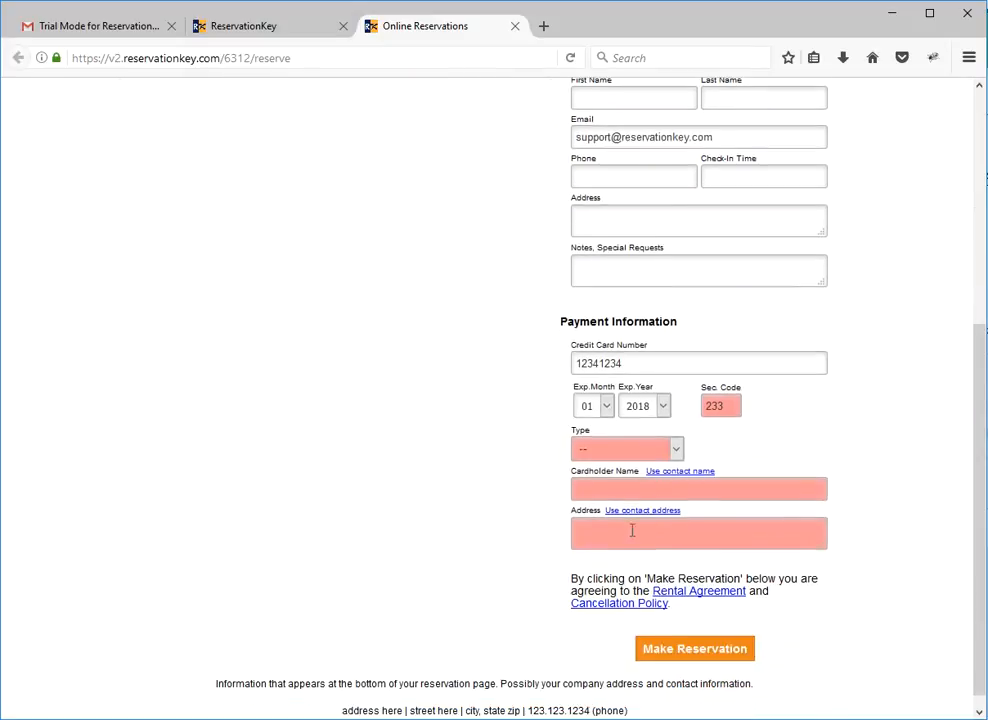
{"action": "left_click", "coordinate": [639, 449]}
{"action": "left_click", "coordinate": [633, 503]}
{"action": "left_click", "coordinate": [636, 489]}
{"action": "type", "text": "adsf"}
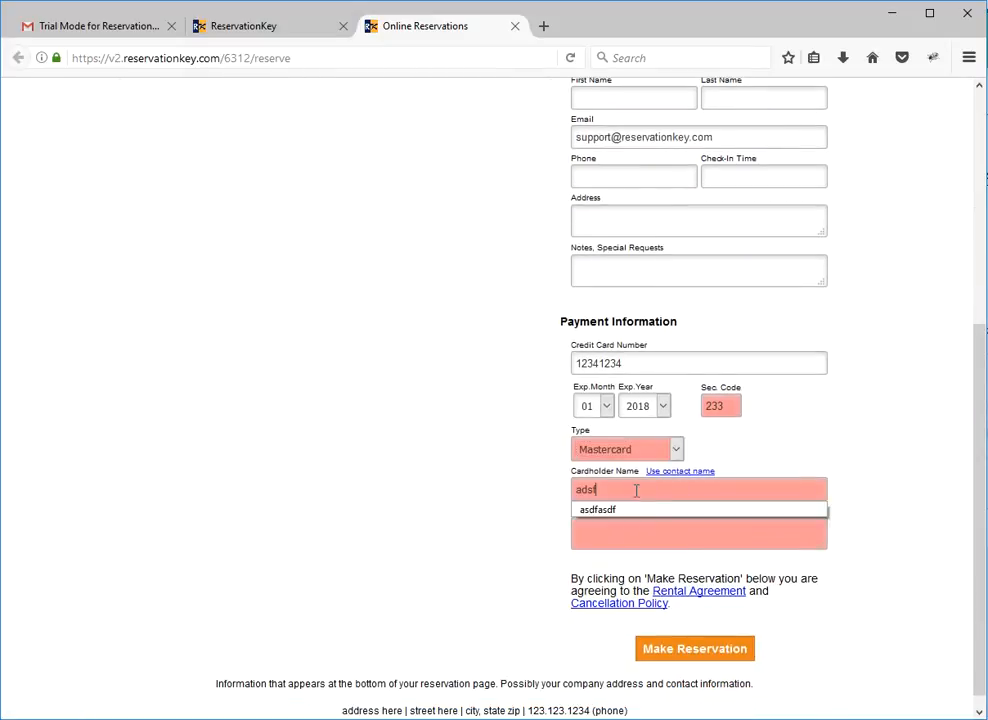
{"action": "left_click", "coordinate": [631, 538]}
{"action": "type", "text": "asdf"}
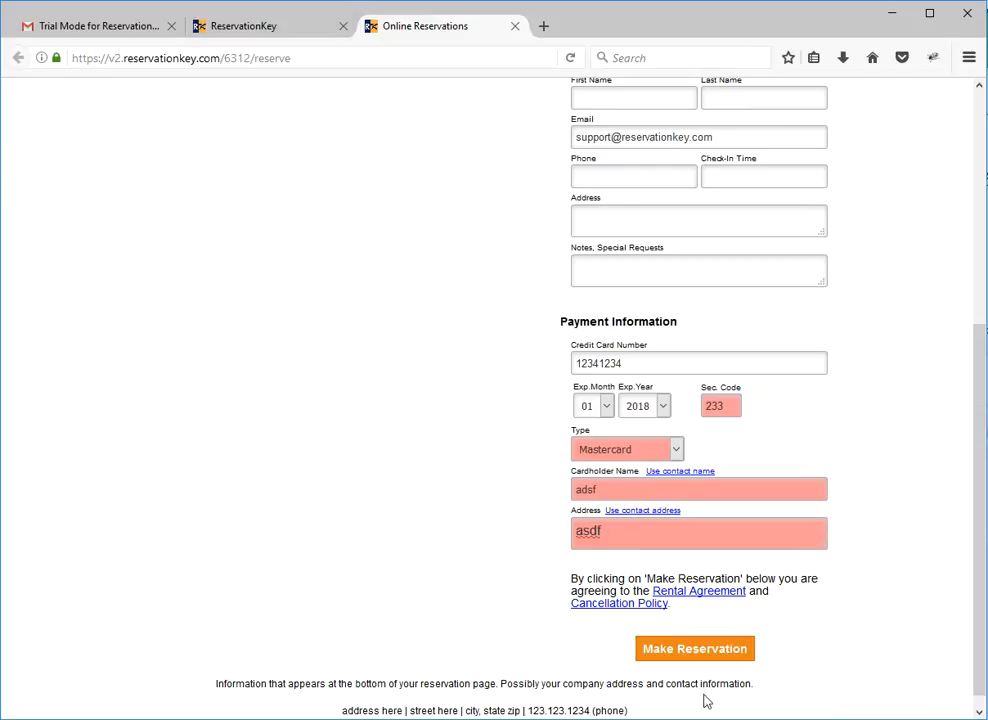
{"action": "scroll", "coordinate": [650, 658], "scroll_direction": "down", "scroll_amount": 1}
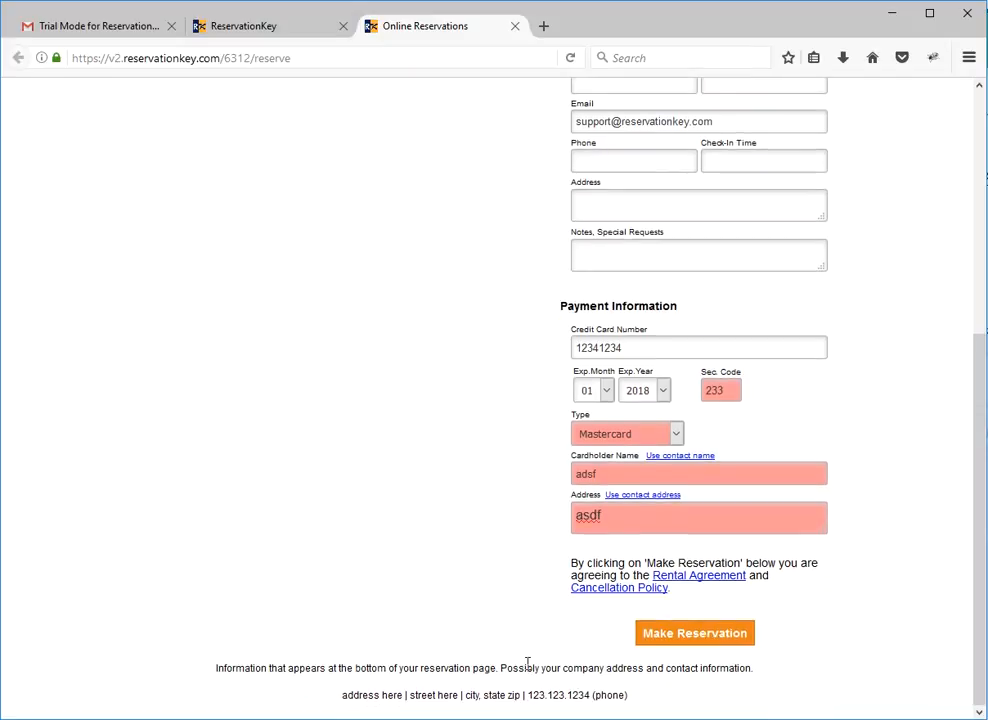
{"action": "left_click", "coordinate": [690, 634]}
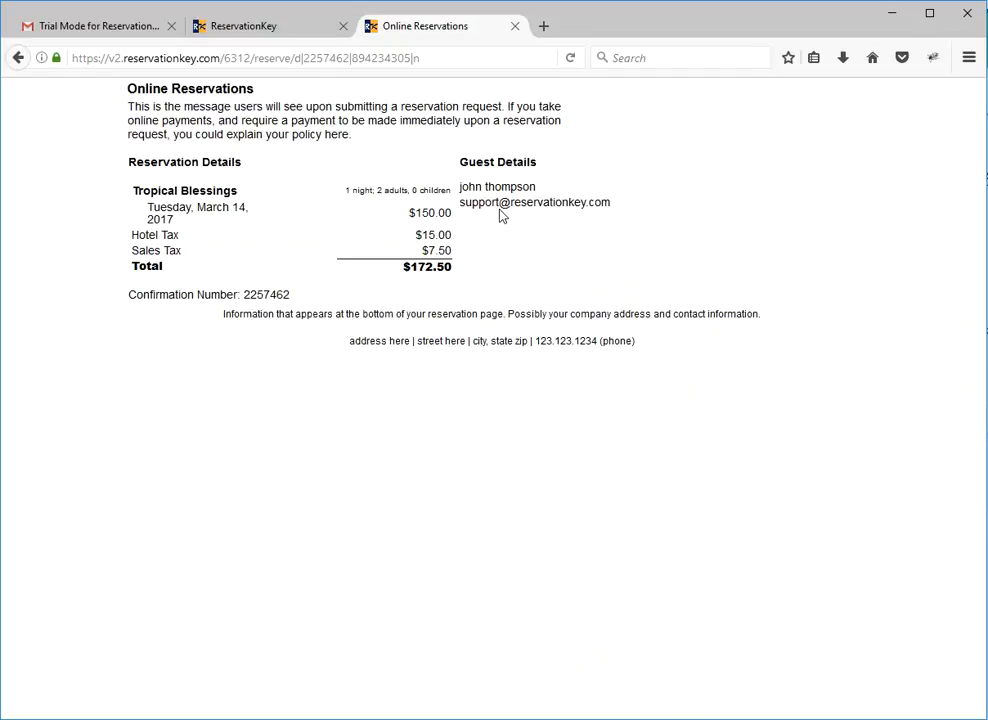
{"action": "left_click_drag", "start_coordinate": [352, 134], "coordinate": [131, 107]}
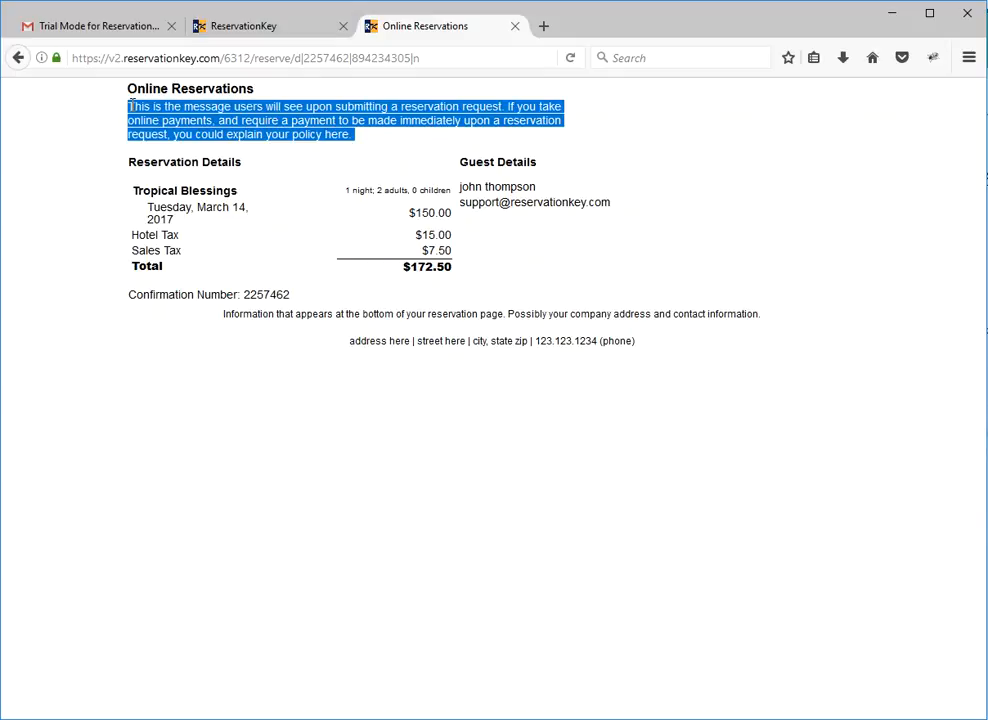
Return to the reservation page administration and start a new reservation page of the Single Unit type.
{"action": "left_click", "coordinate": [256, 32]}
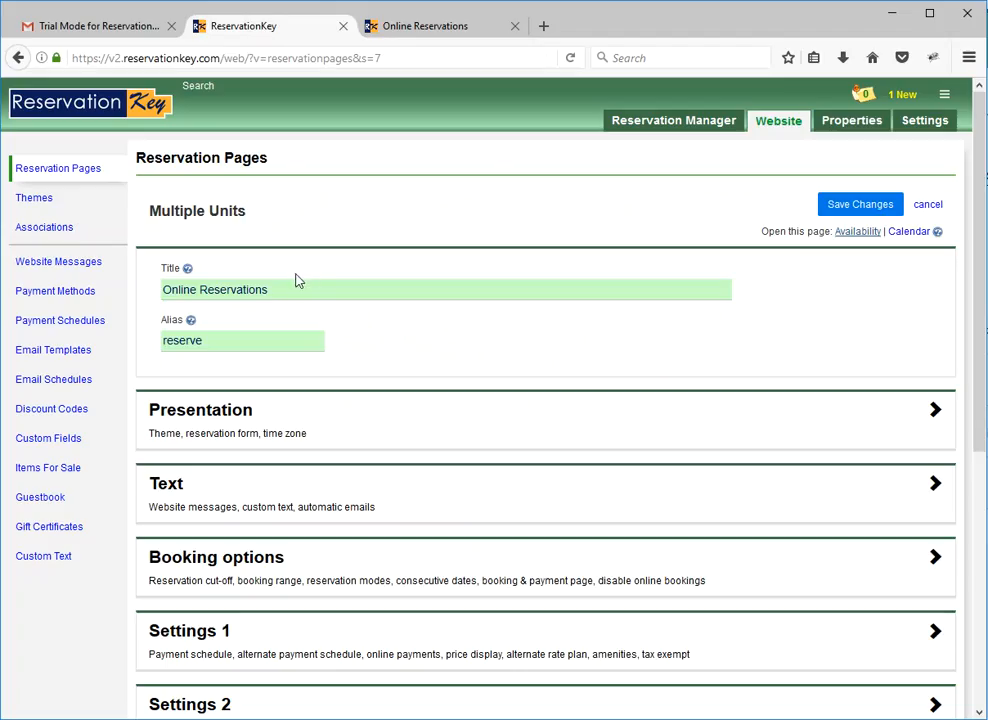
{"action": "left_click", "coordinate": [77, 172]}
{"action": "left_click", "coordinate": [151, 200]}
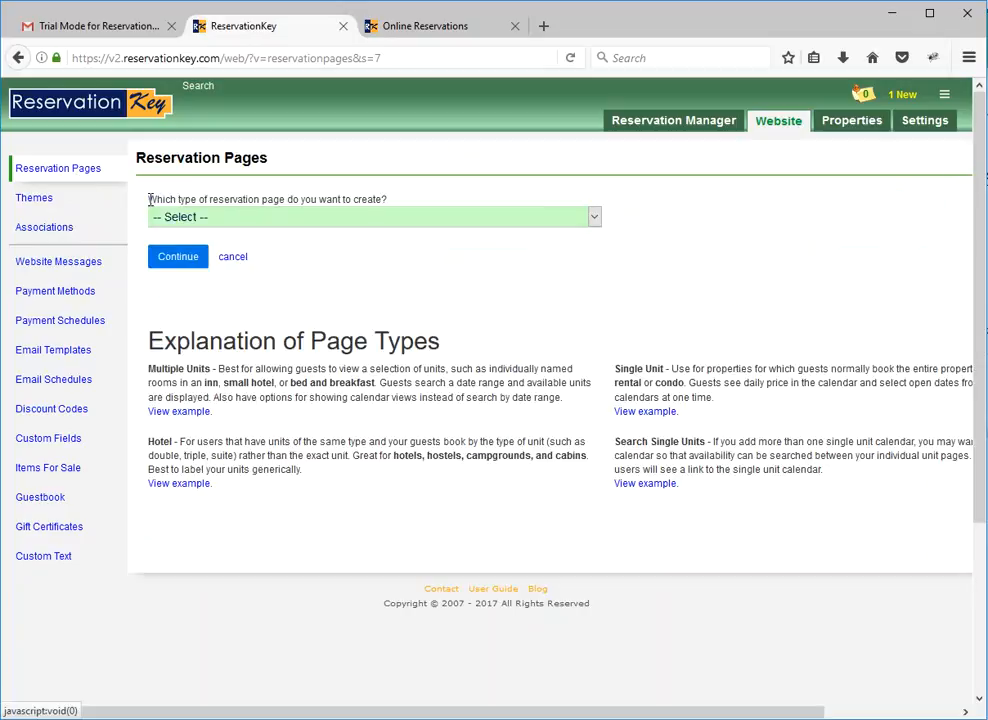
{"action": "left_click", "coordinate": [282, 217]}
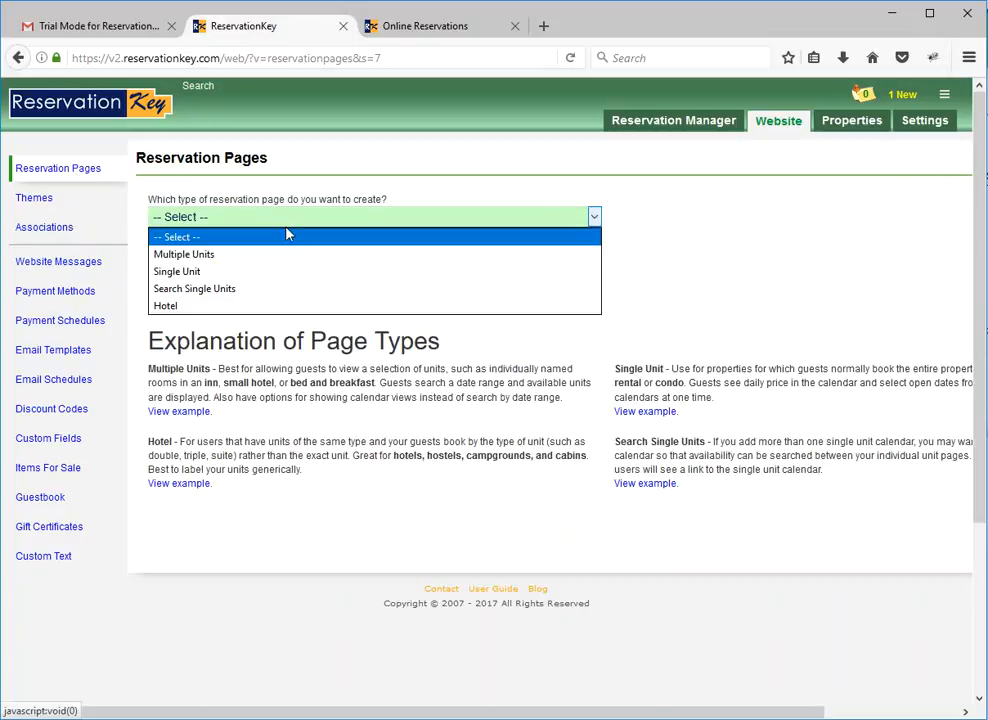
{"action": "left_click", "coordinate": [240, 272]}
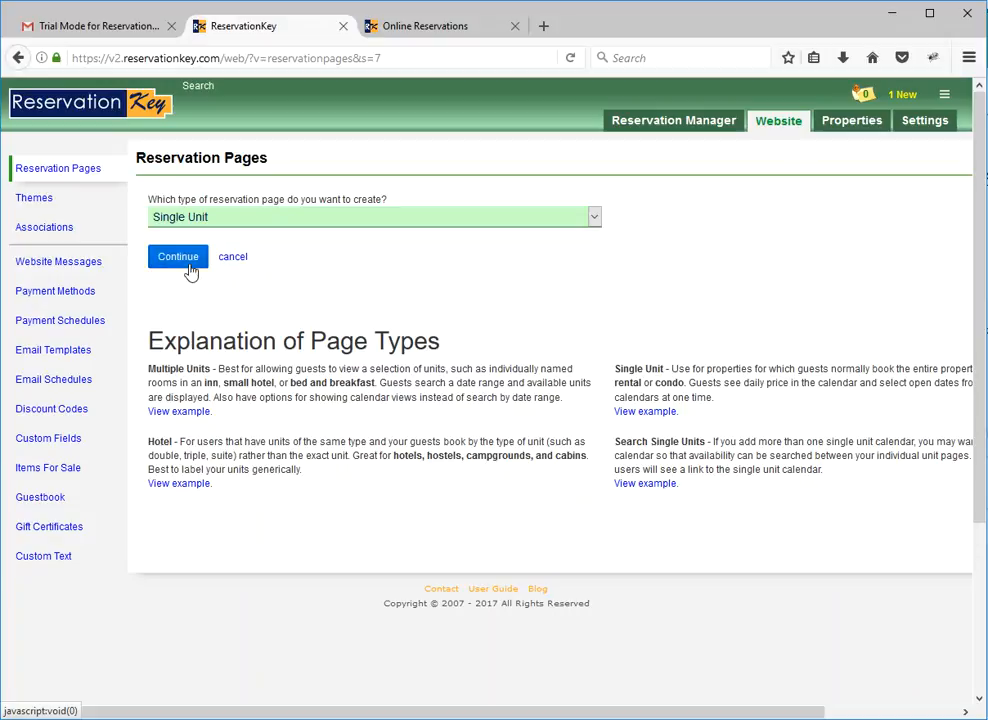
{"action": "left_click", "coordinate": [190, 272]}
Title the new single-unit page "Tropical Blessings" and give it the alias "tropical".
{"action": "left_click", "coordinate": [303, 277]}
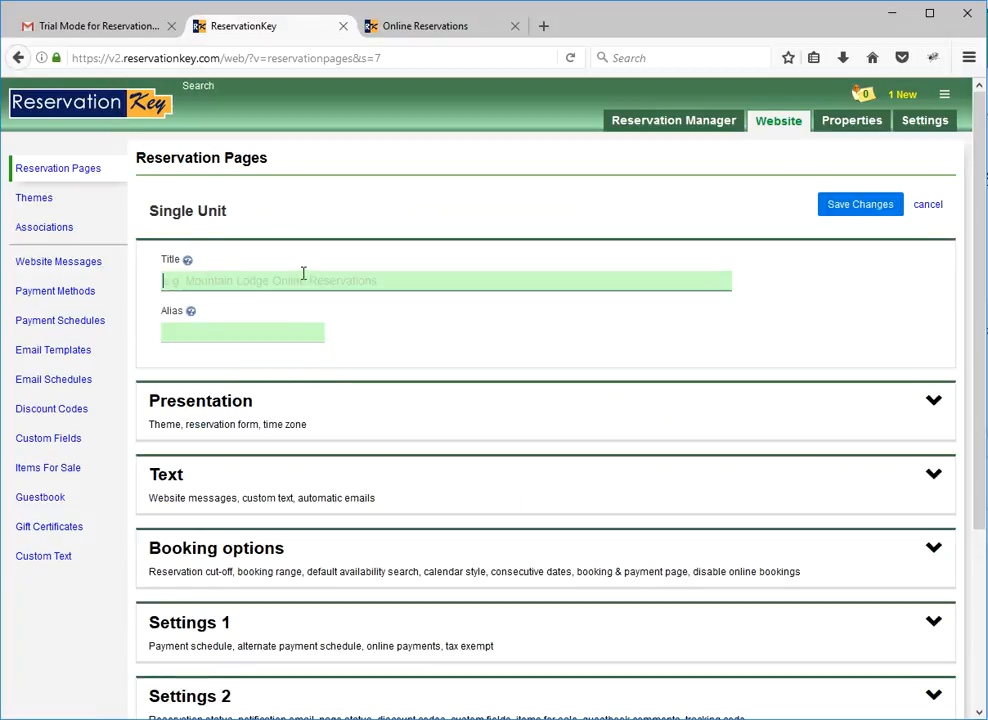
{"action": "type", "text": "Tr"}
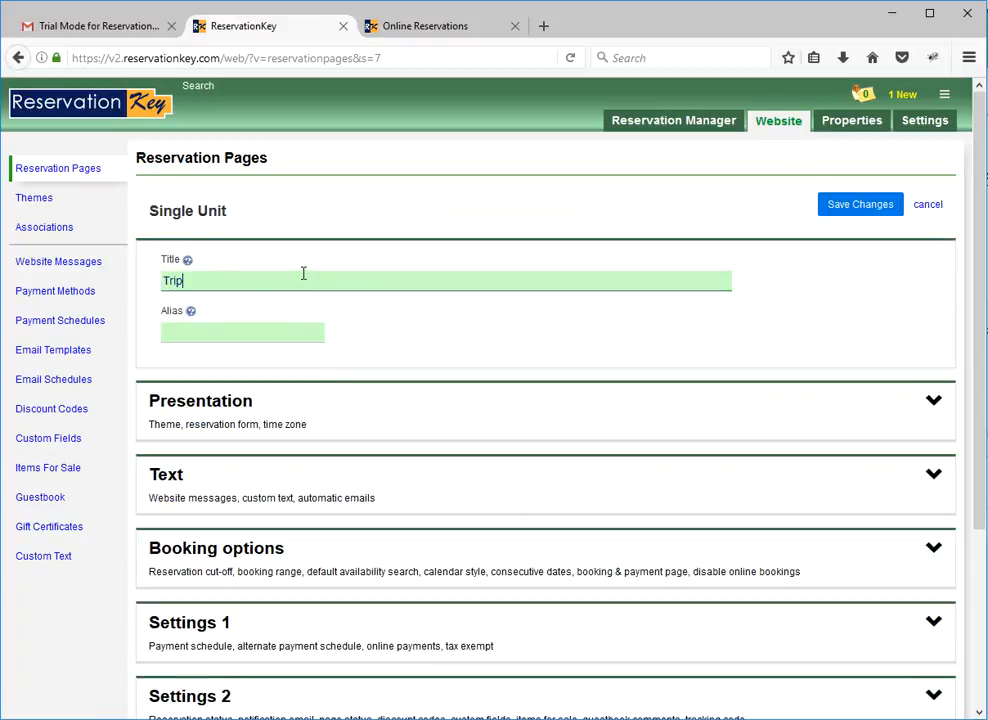
{"action": "type", "text": "opical Blessings"}
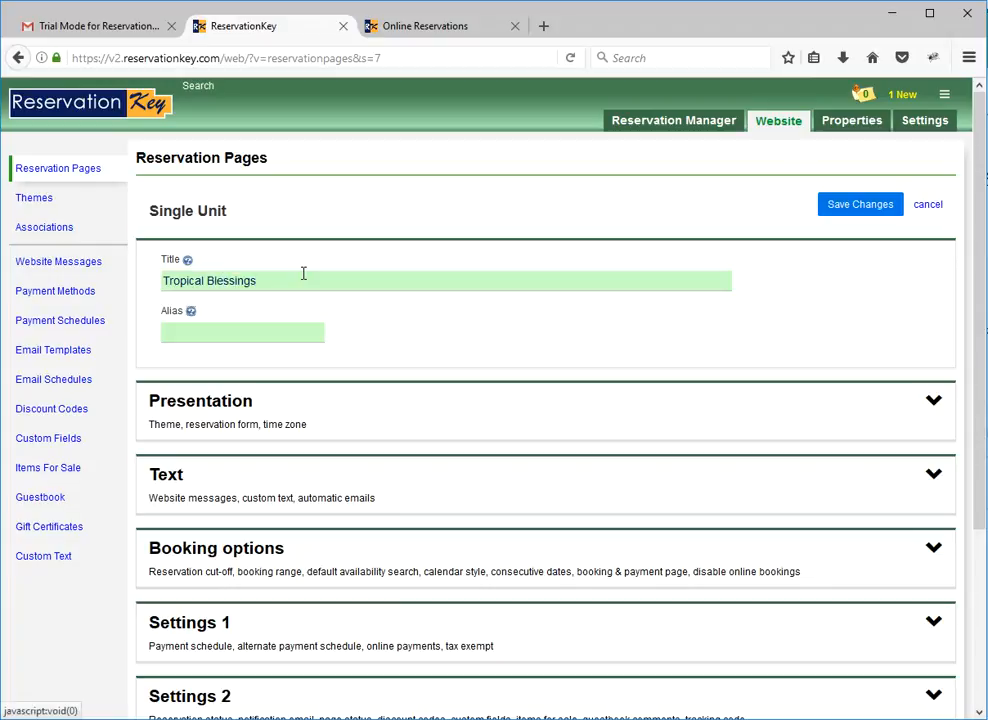
{"action": "key", "text": "Tab"}
{"action": "type", "text": "t"}
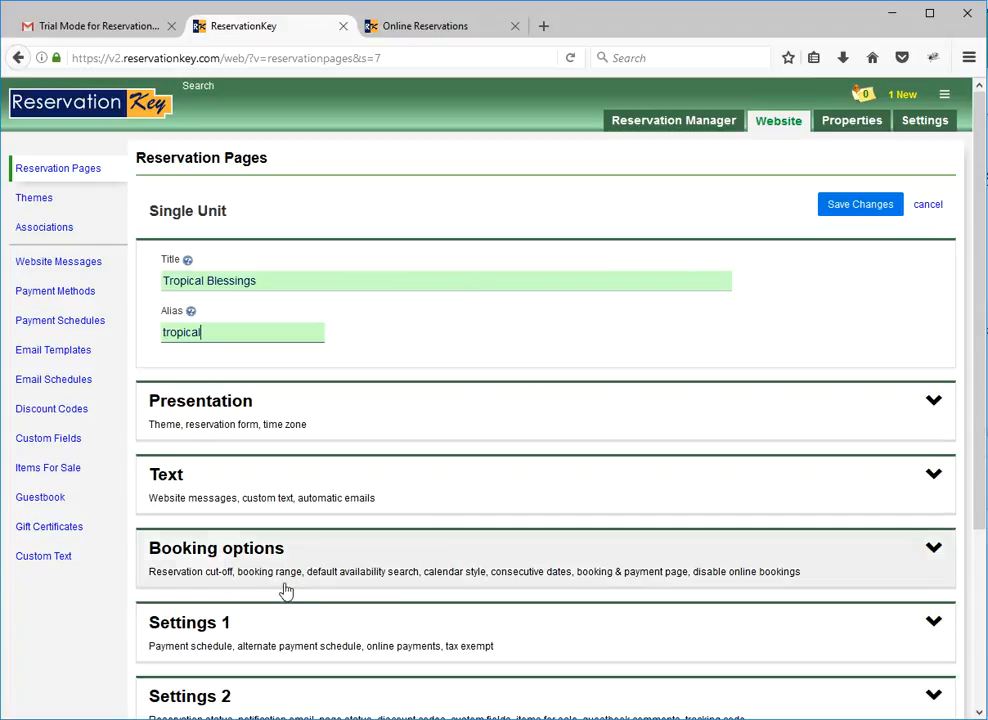
Include the Tropical Blessings room in the units searched by the new reservation page.
{"action": "scroll", "coordinate": [214, 615], "scroll_direction": "down", "scroll_amount": 2}
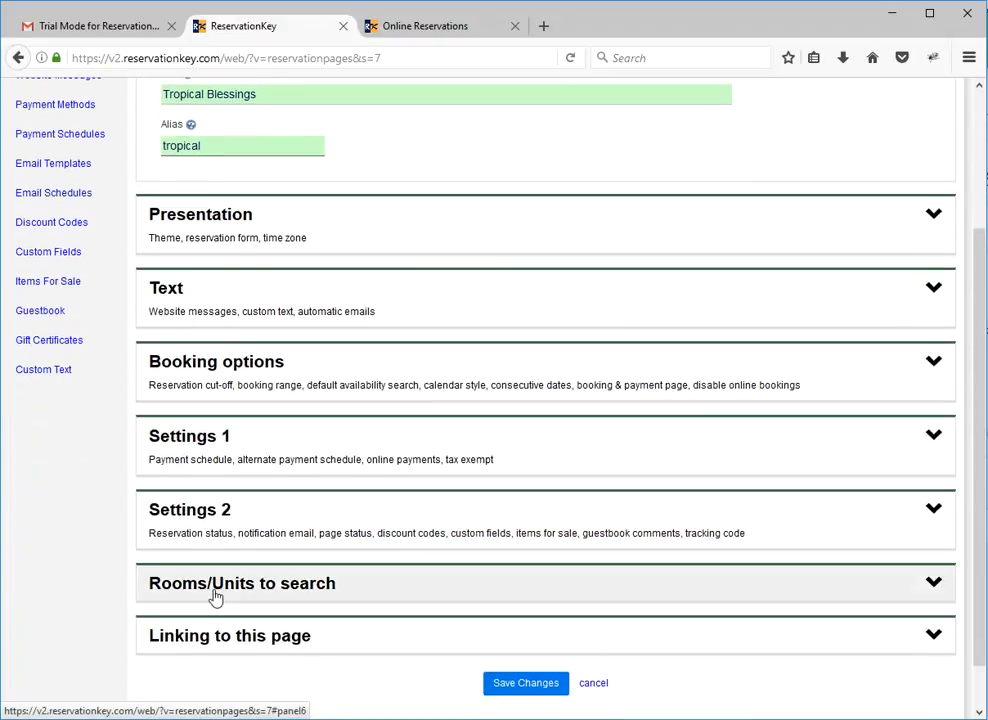
{"action": "left_click", "coordinate": [214, 597]}
{"action": "scroll", "coordinate": [205, 593], "scroll_direction": "down", "scroll_amount": 2}
{"action": "left_click", "coordinate": [218, 510]}
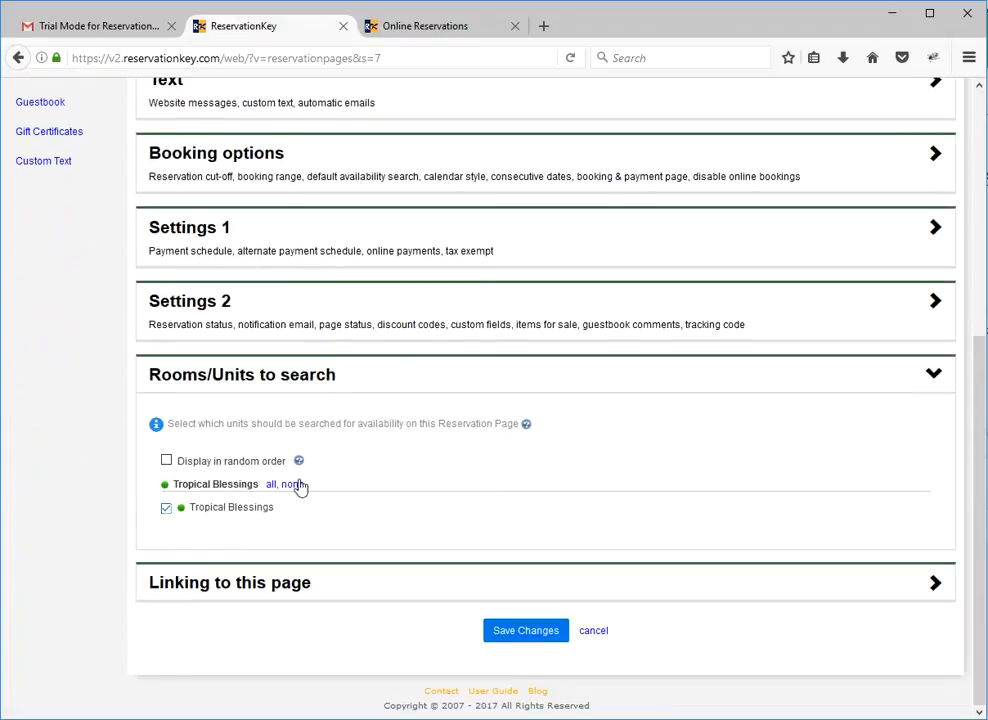
Review the new page's presentation settings and assign the Page Header message as its header.
{"action": "scroll", "coordinate": [218, 512], "scroll_direction": "up", "scroll_amount": 4}
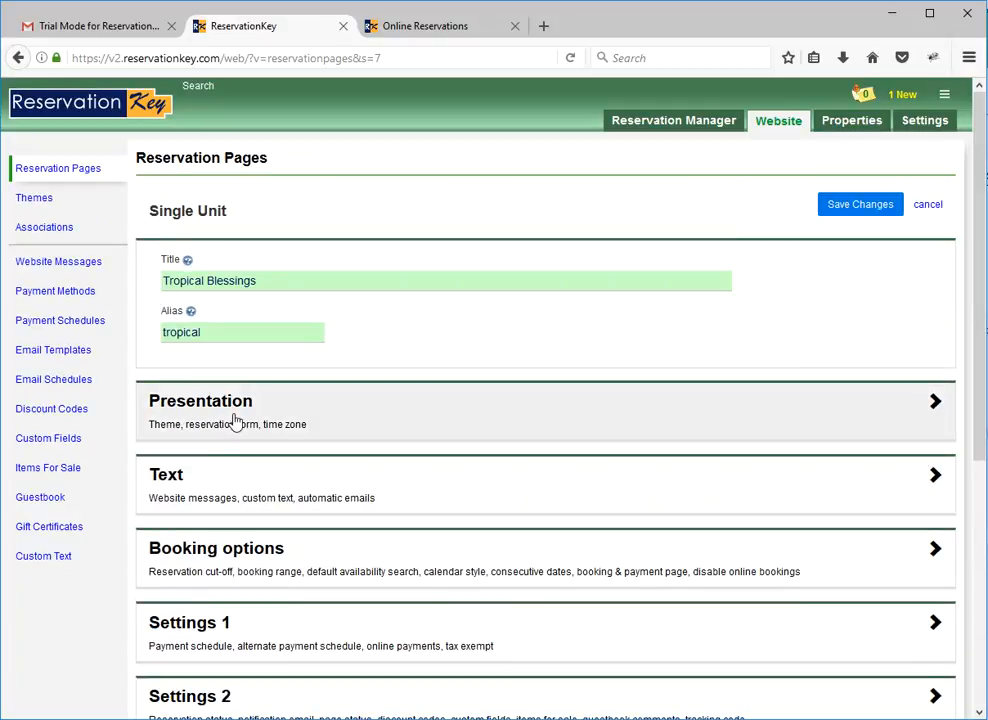
{"action": "left_click", "coordinate": [234, 421]}
{"action": "scroll", "coordinate": [260, 440], "scroll_direction": "down", "scroll_amount": 3}
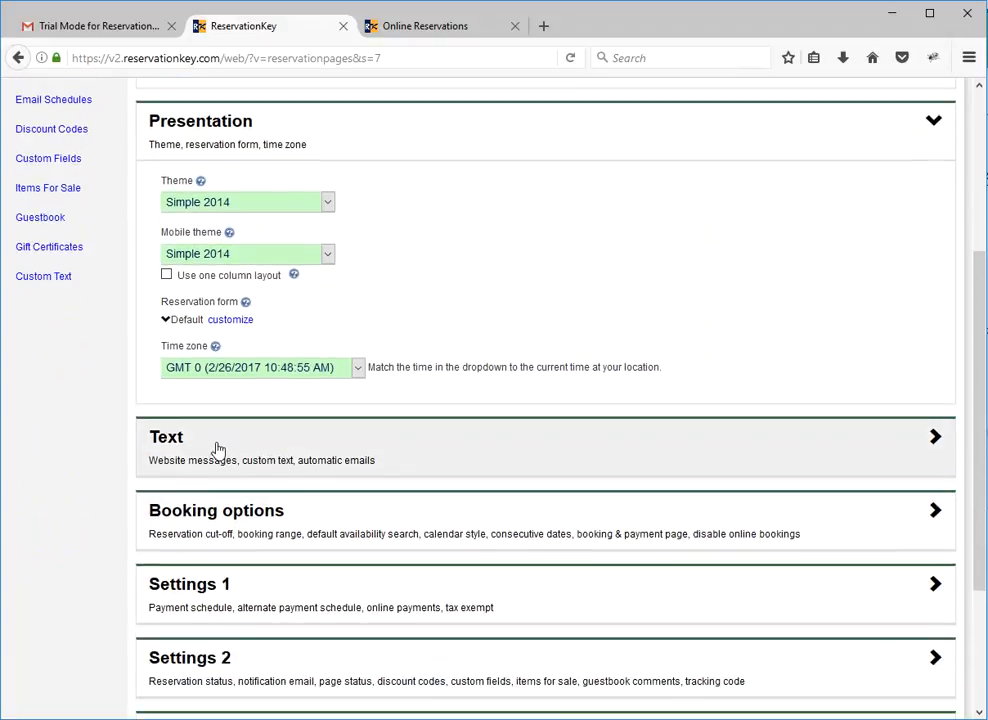
{"action": "left_click", "coordinate": [218, 449]}
{"action": "left_click", "coordinate": [325, 325]}
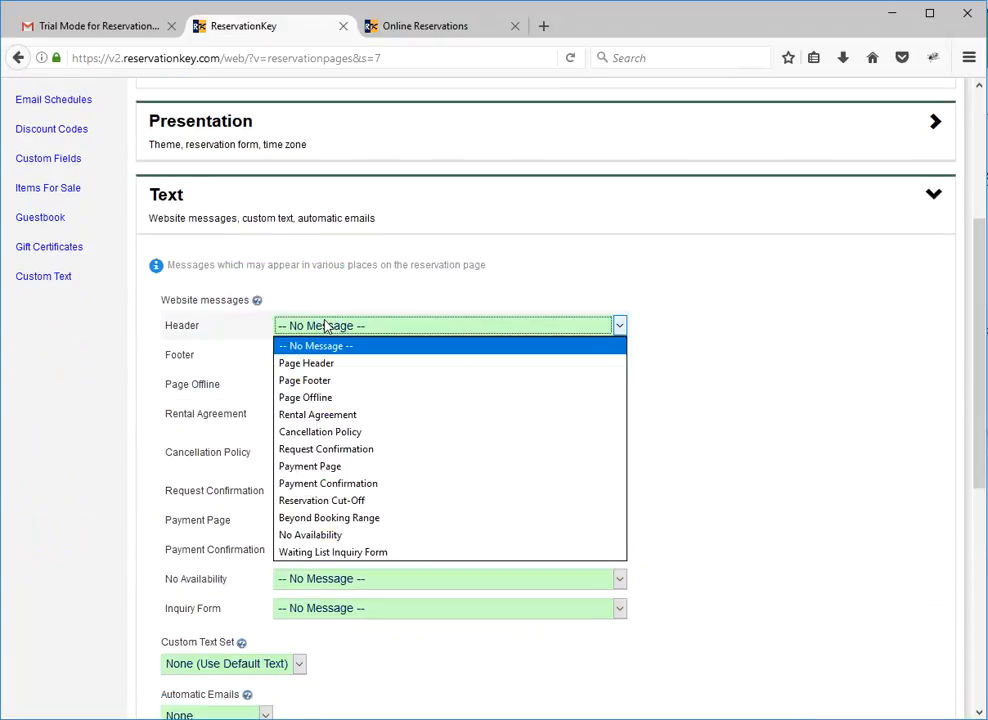
{"action": "left_click", "coordinate": [323, 363]}
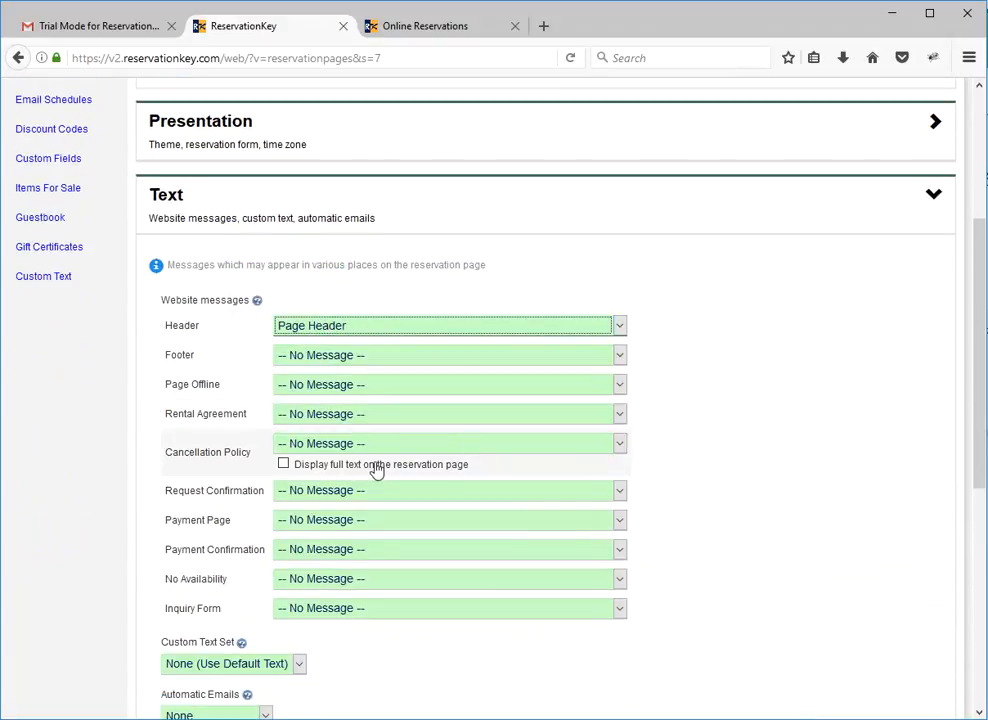
Assign the Cancellation Policy message as the page's cancellation policy and display its full text on the reservation page.
{"action": "left_click", "coordinate": [310, 444]}
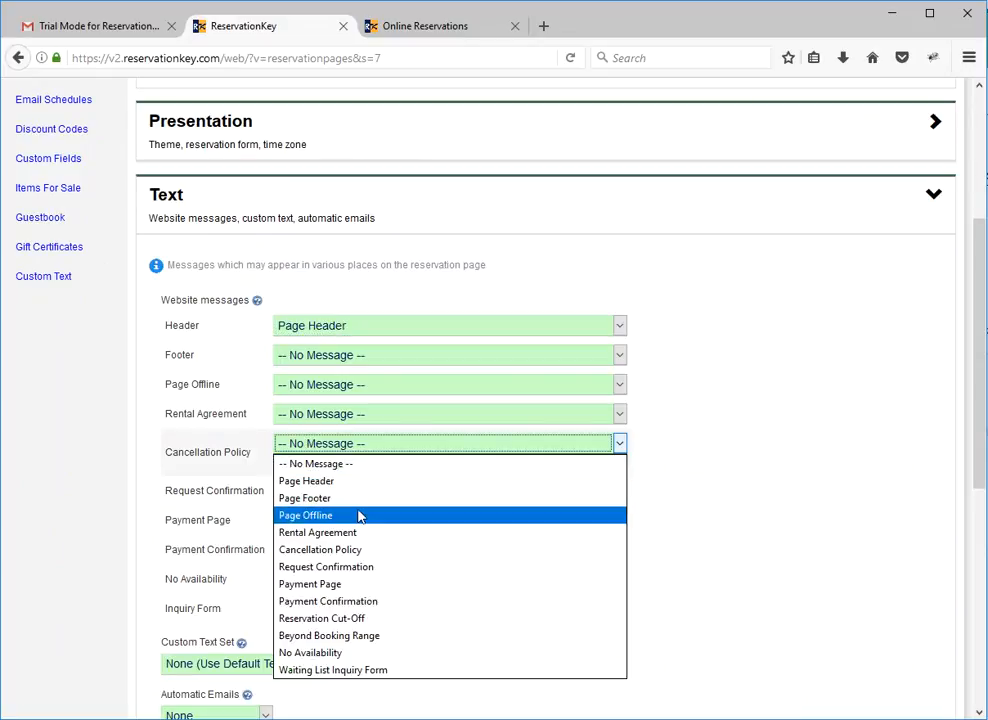
{"action": "left_click", "coordinate": [340, 550]}
{"action": "left_click", "coordinate": [330, 466]}
Assign the Request Confirmation message to request confirmations and view where that text appears on the submitted test reservation.
{"action": "scroll", "coordinate": [300, 630], "scroll_direction": "down", "scroll_amount": 2}
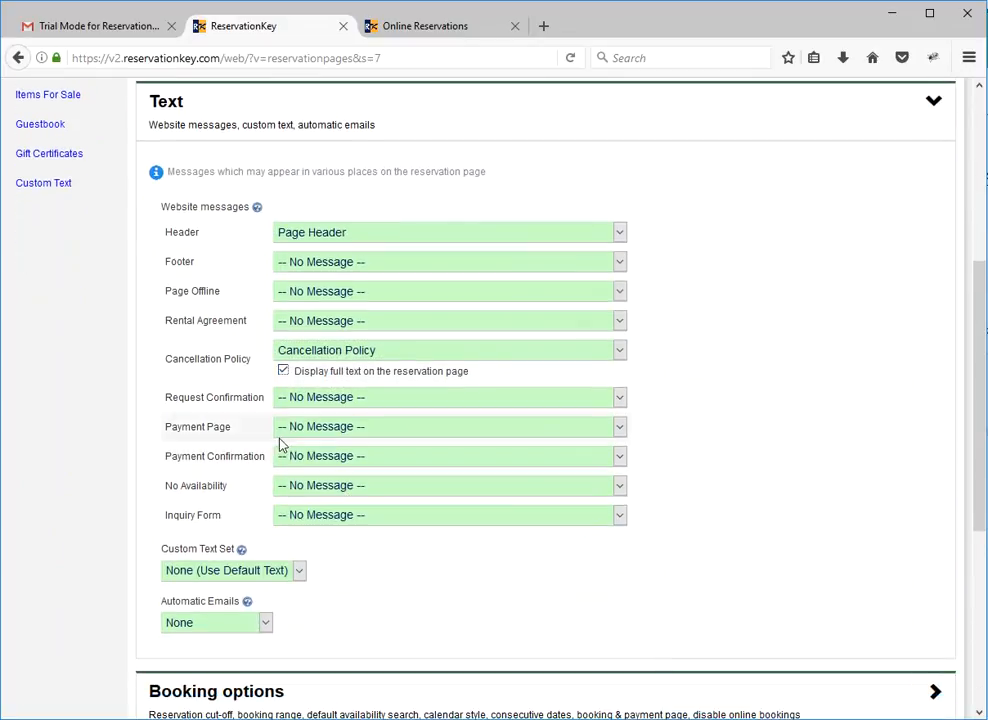
{"action": "left_click", "coordinate": [308, 403]}
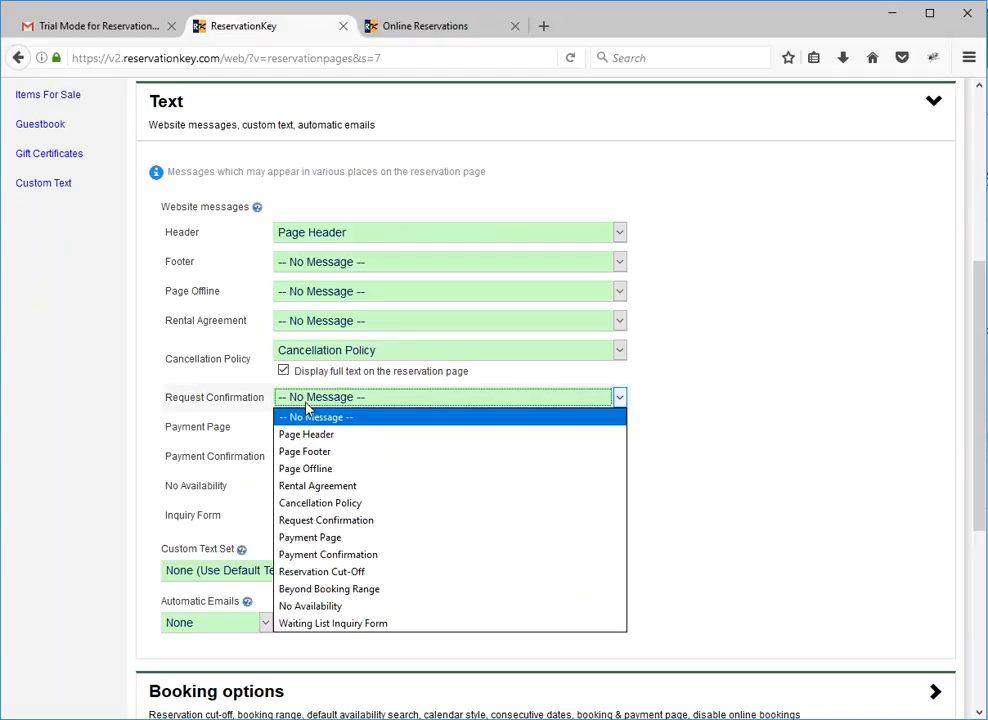
{"action": "left_click", "coordinate": [370, 522]}
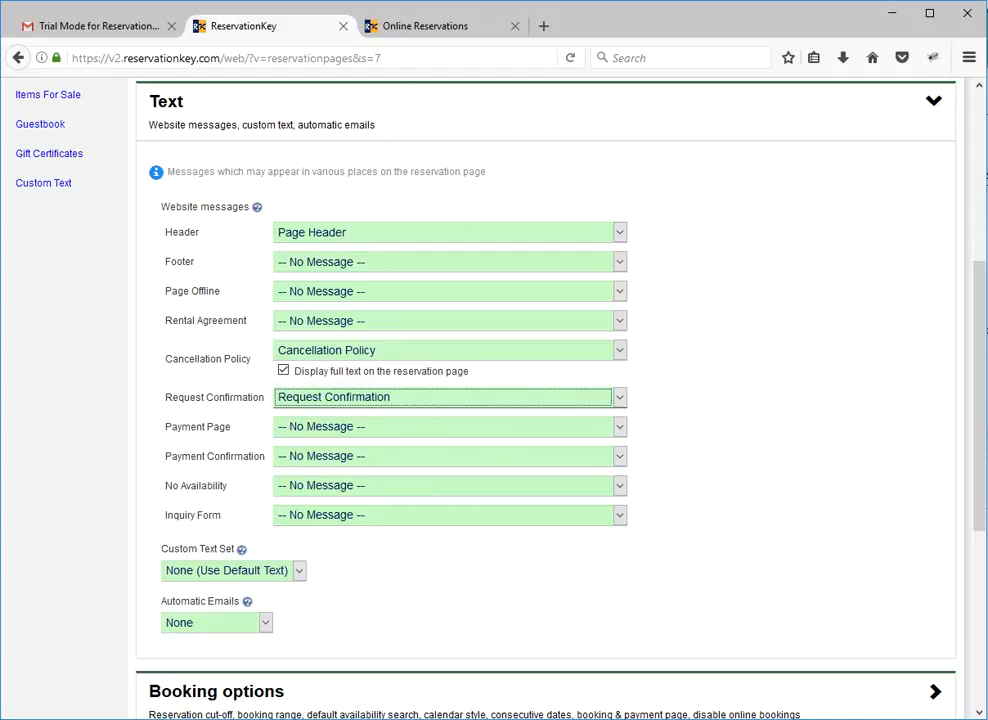
{"action": "left_click", "coordinate": [401, 30]}
{"action": "left_click_drag", "start_coordinate": [378, 139], "coordinate": [137, 104]}
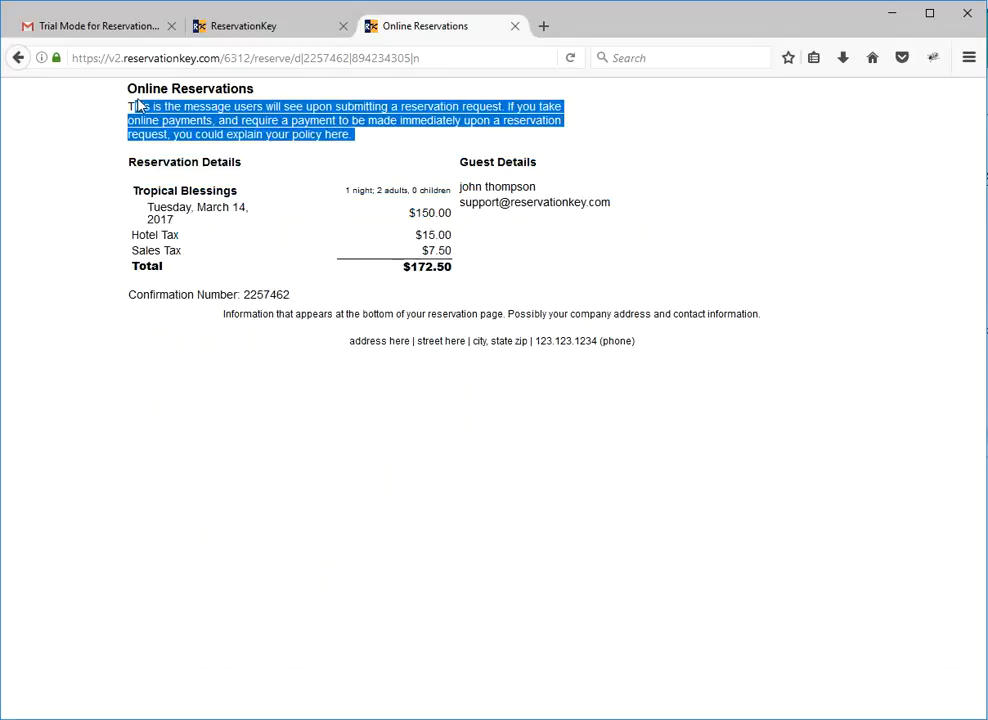
Save the new reservation page's changes and open its availability preview to look over the Tropical Blessings calendar.
{"action": "left_click", "coordinate": [216, 30]}
{"action": "scroll", "coordinate": [737, 569], "scroll_direction": "down", "scroll_amount": 5}
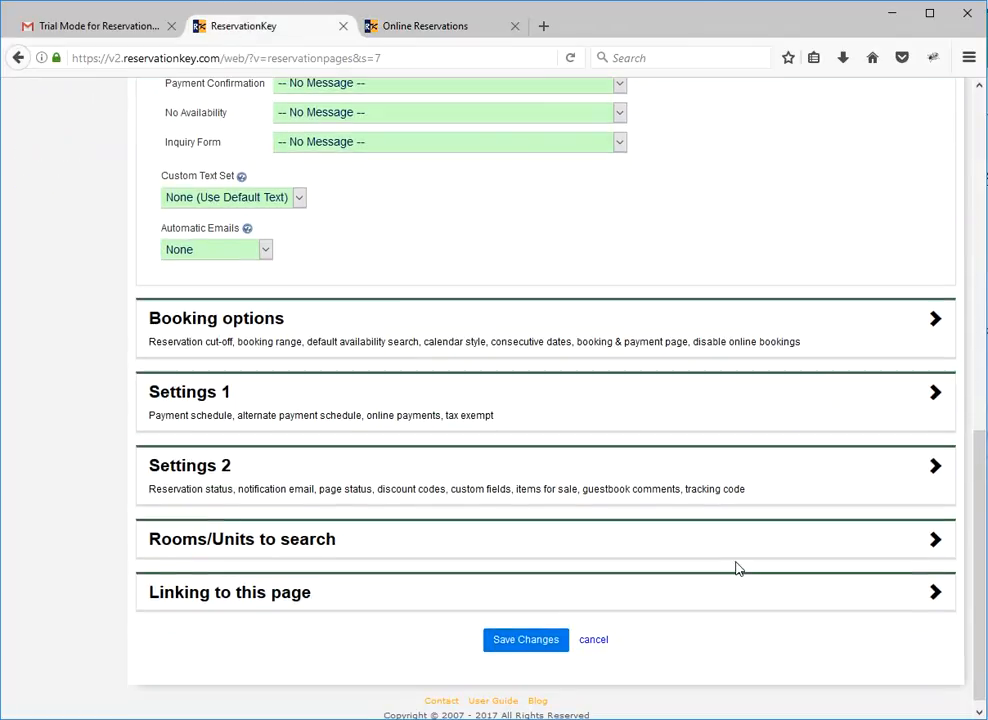
{"action": "left_click", "coordinate": [540, 644]}
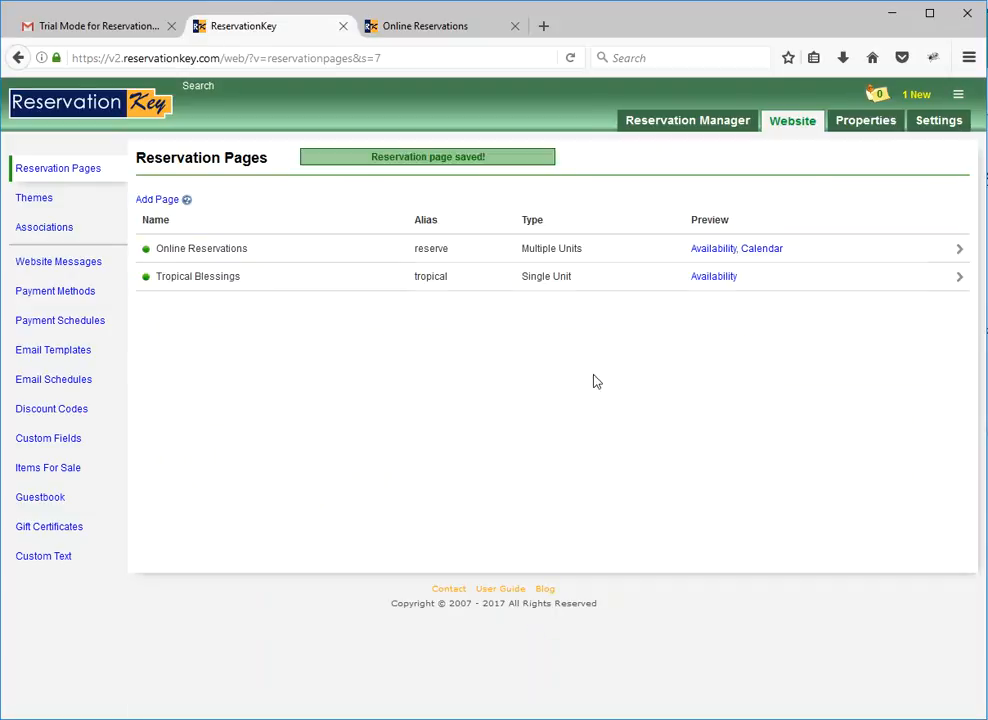
{"action": "left_click", "coordinate": [714, 277]}
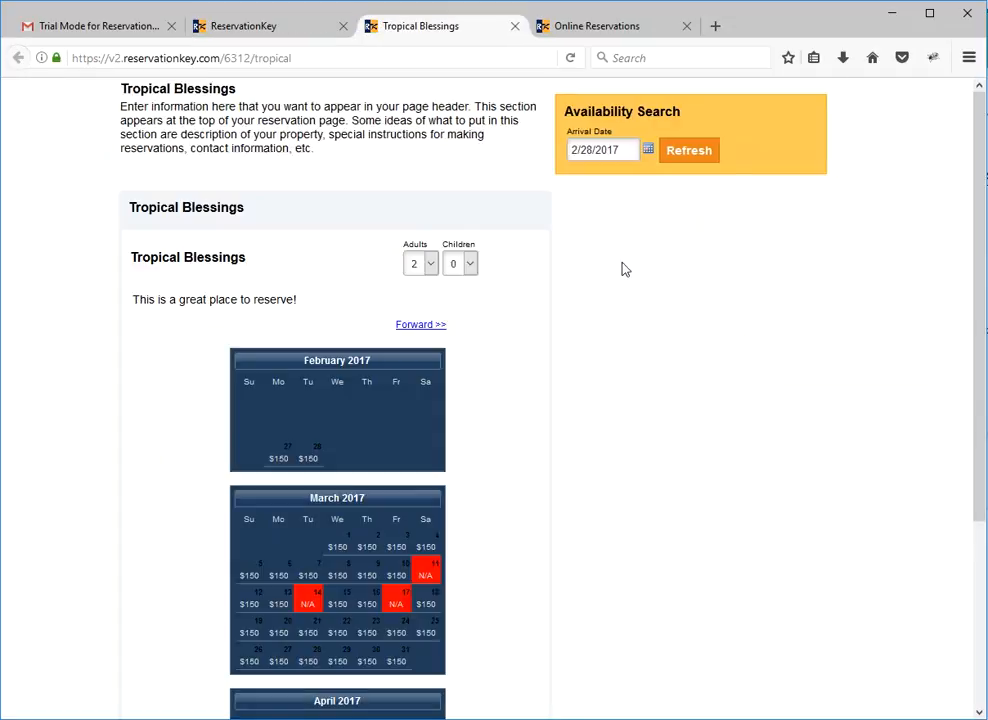
{"action": "scroll", "coordinate": [504, 490], "scroll_direction": "down", "scroll_amount": 5}
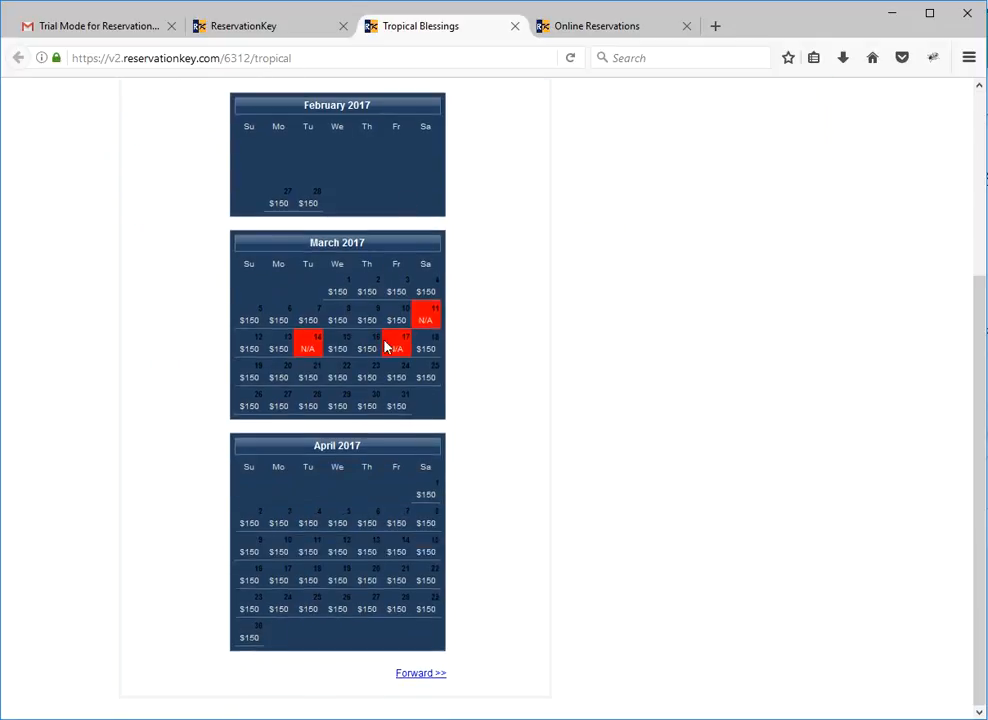
{"action": "scroll", "coordinate": [417, 375], "scroll_direction": "up", "scroll_amount": 3}
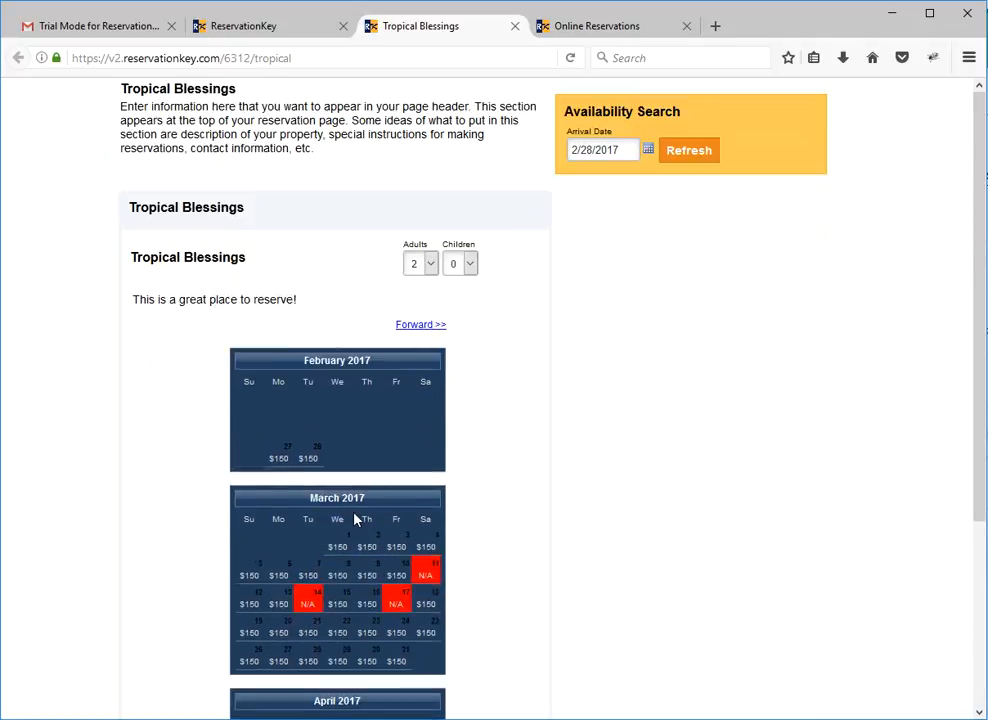
Select the nights of March 22 through March 25, 2017 on the Tropical Blessings availability calendar.
{"action": "left_click", "coordinate": [350, 633]}
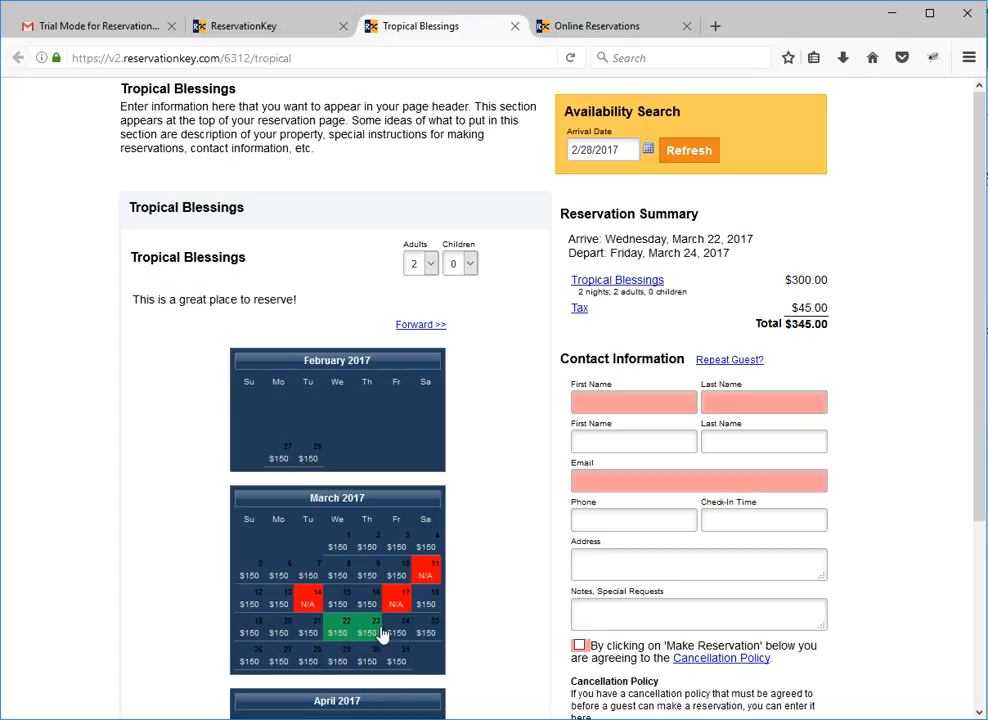
{"action": "left_click", "coordinate": [395, 633]}
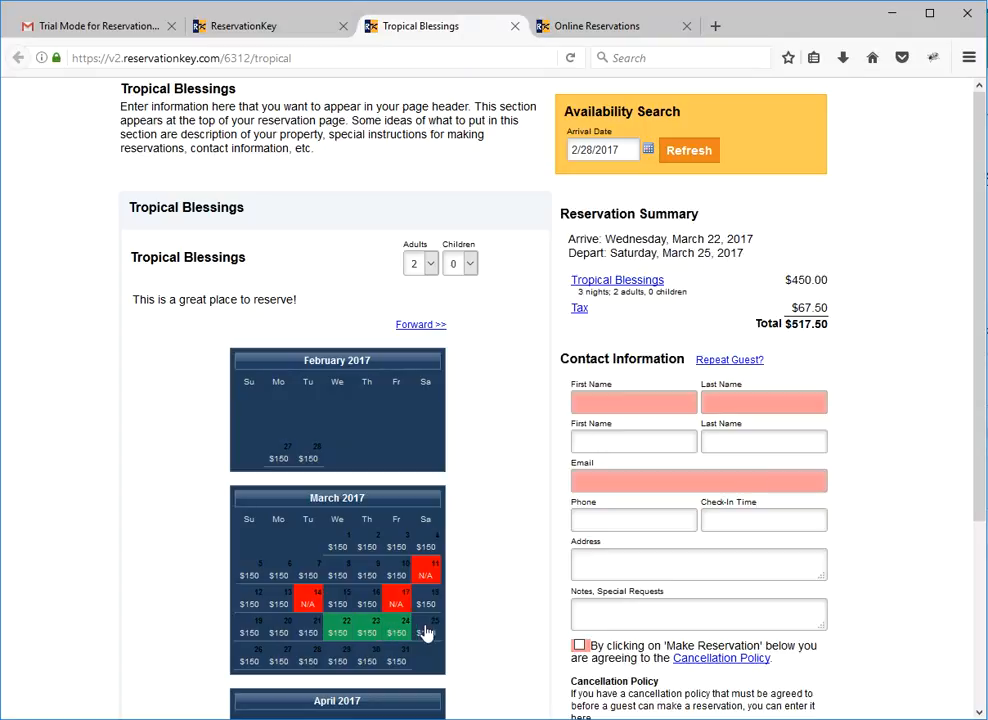
{"action": "left_click", "coordinate": [426, 633]}
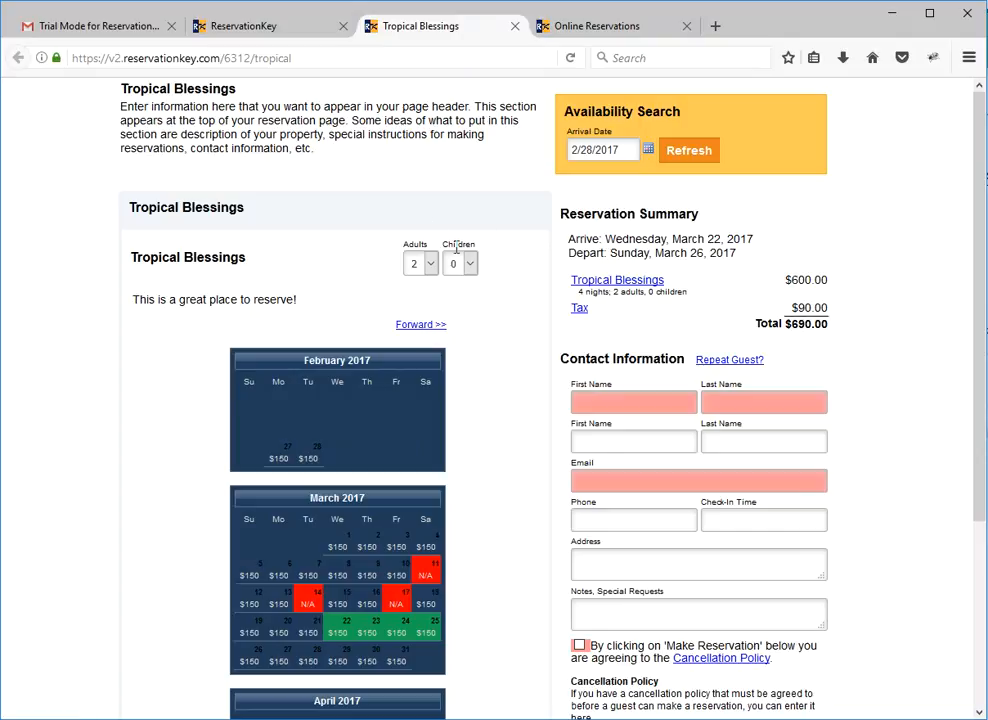
Compare the Online Reservations availability search page with the calendar and booking form on the Tropical Blessings page.
{"action": "left_click", "coordinate": [620, 26]}
{"action": "key", "text": "alt+Left"}
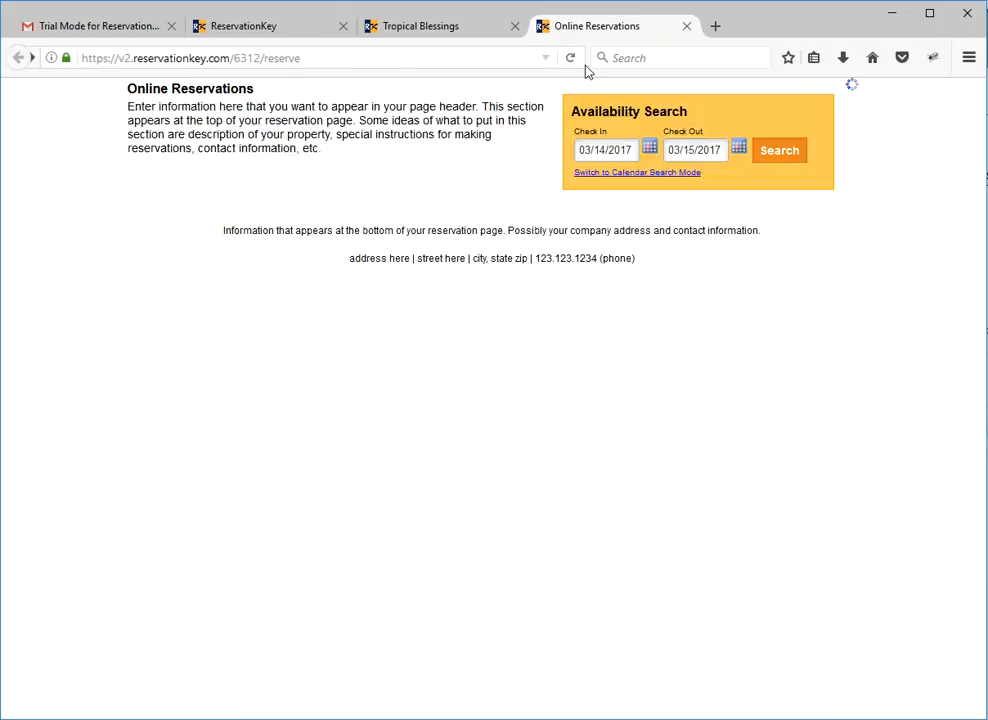
{"action": "left_click", "coordinate": [402, 26]}
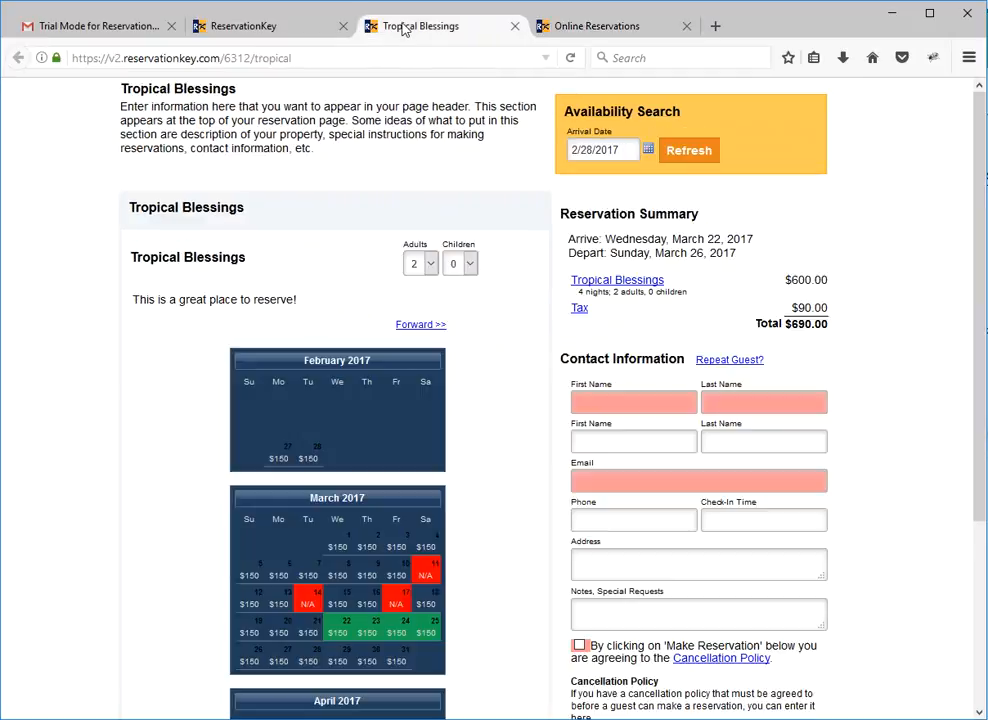
{"action": "scroll", "coordinate": [540, 450], "scroll_direction": "down", "scroll_amount": 3}
{"action": "scroll", "coordinate": [541, 452], "scroll_direction": "up", "scroll_amount": 5}
Display the Page Header text among the website messages and locate where it appears on the Tropical Blessings page.
{"action": "left_click", "coordinate": [247, 36]}
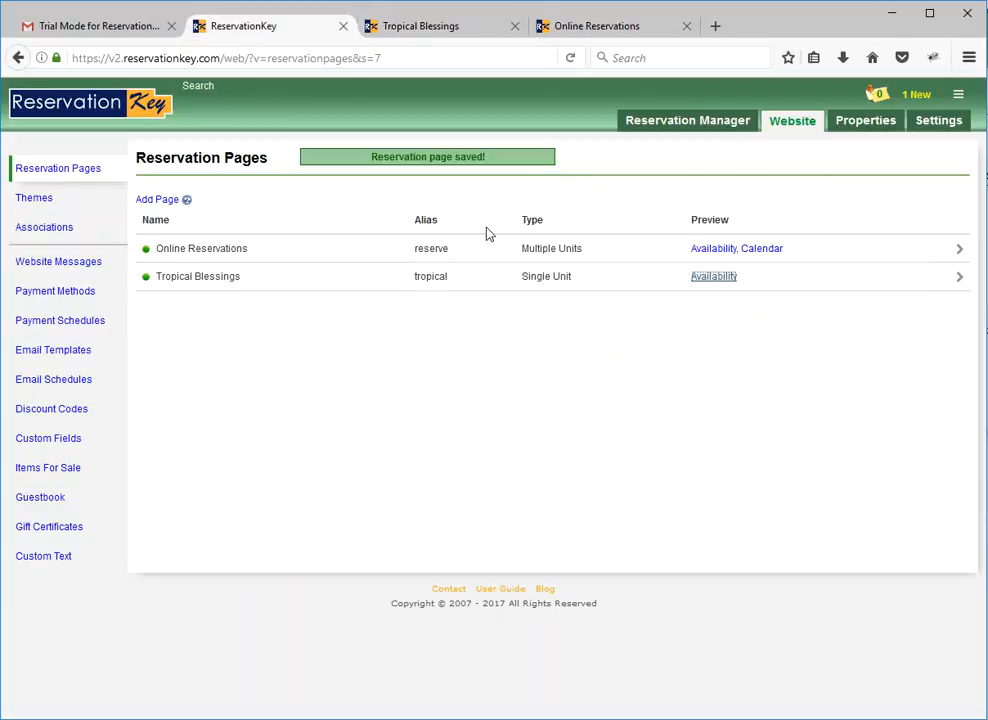
{"action": "left_click", "coordinate": [534, 330]}
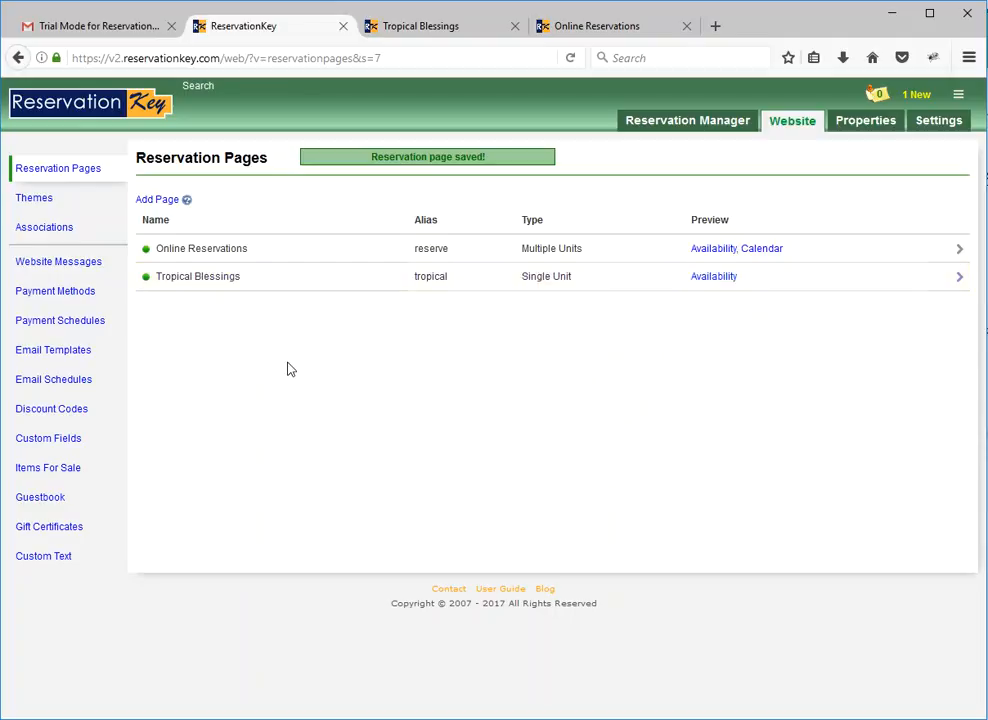
{"action": "left_click", "coordinate": [66, 261]}
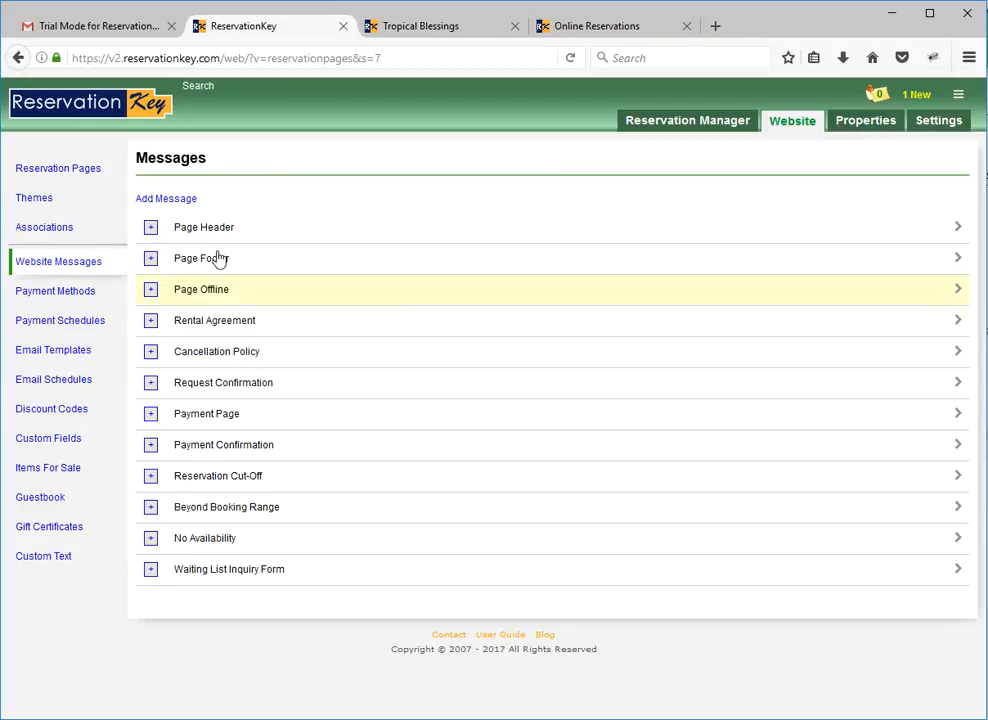
{"action": "left_click", "coordinate": [150, 228]}
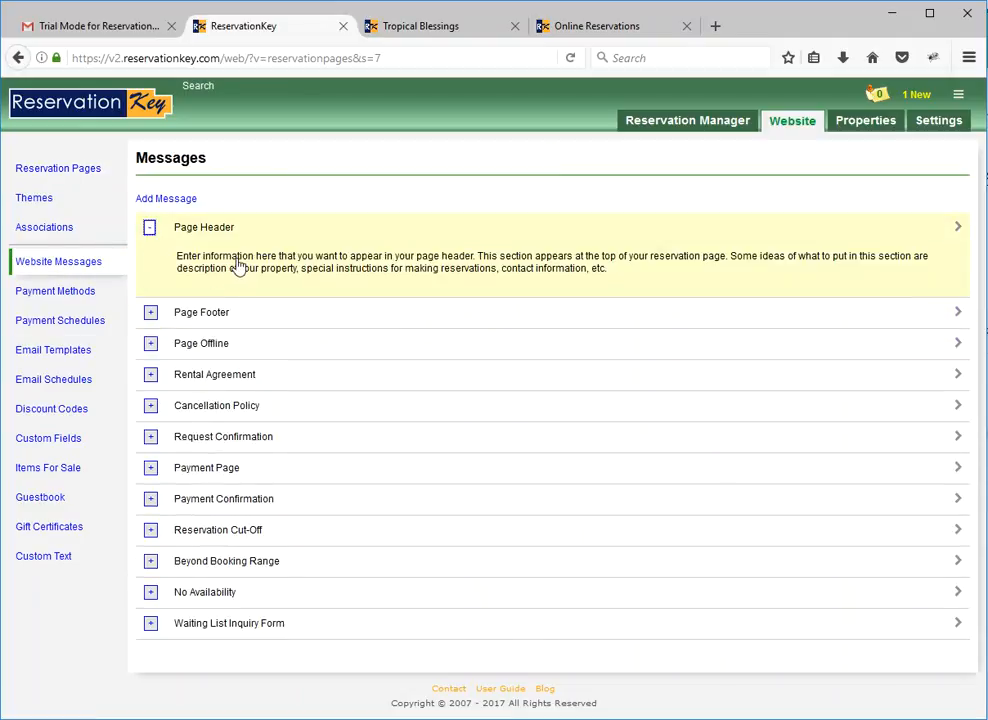
{"action": "left_click", "coordinate": [440, 30]}
{"action": "left_click_drag", "start_coordinate": [360, 108], "coordinate": [176, 113]}
{"action": "left_click", "coordinate": [176, 114]}
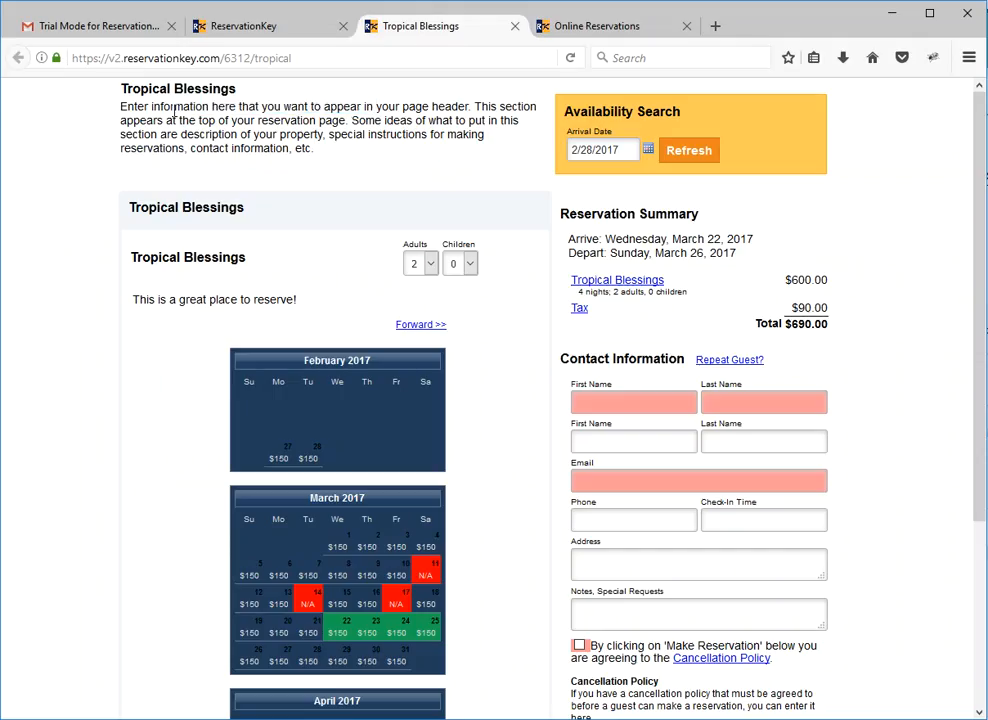
Replace the Page Header message's text with "Welcome to our booking page!" and save the message.
{"action": "left_click", "coordinate": [226, 30]}
{"action": "left_click", "coordinate": [300, 273]}
{"action": "left_click", "coordinate": [392, 330]}
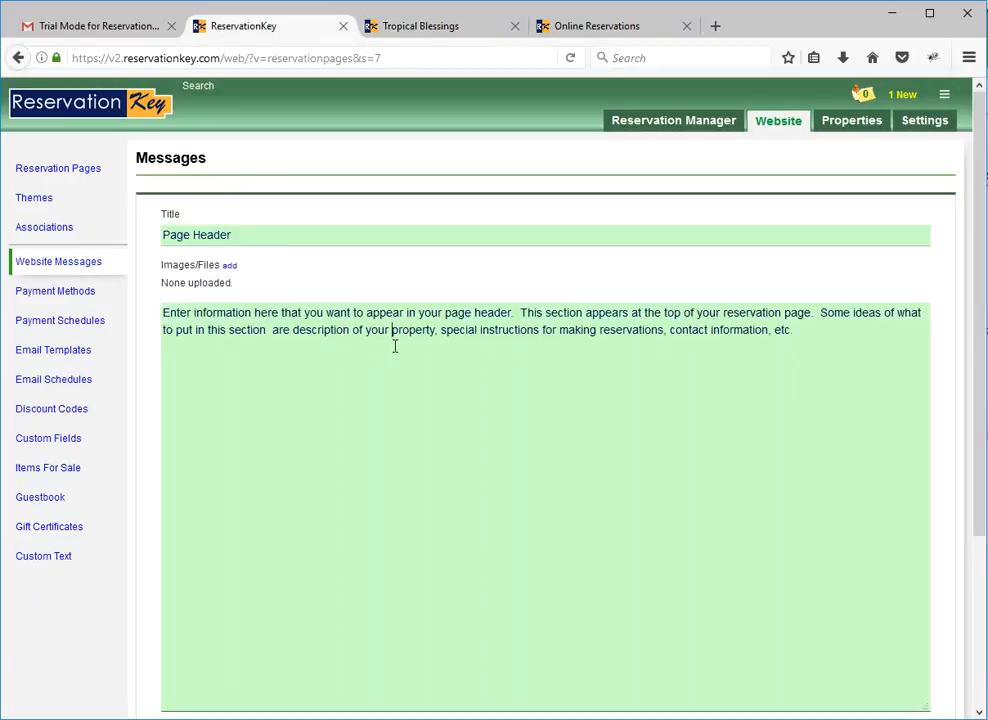
{"action": "key", "text": "ctrl+a"}
{"action": "type", "text": "AW"}
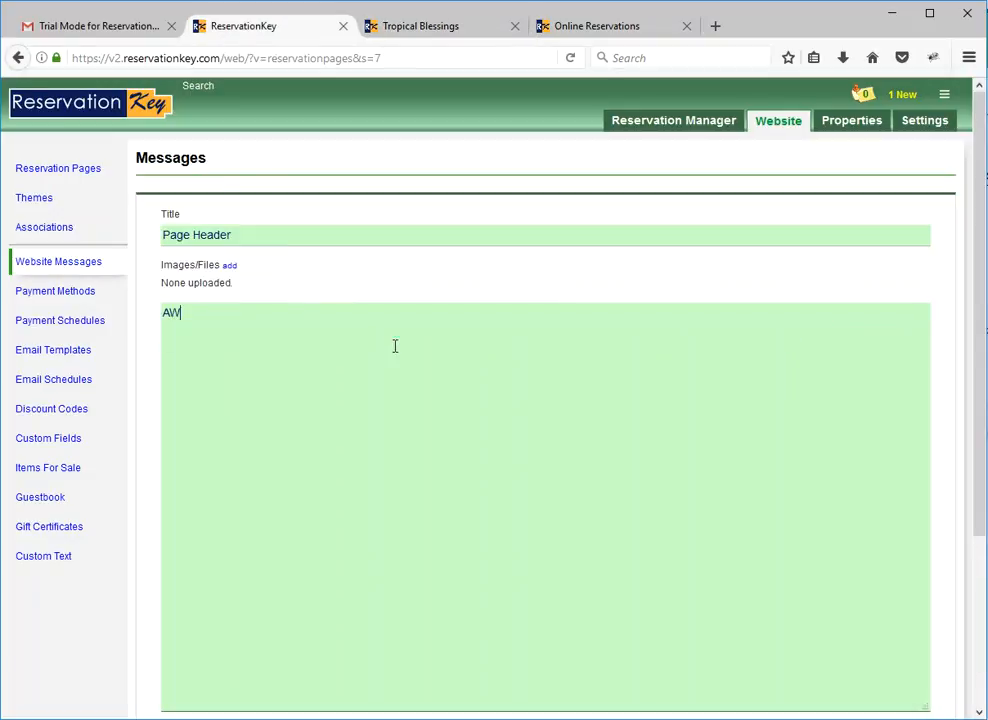
{"action": "type", "text": "lcome to our booking page"}
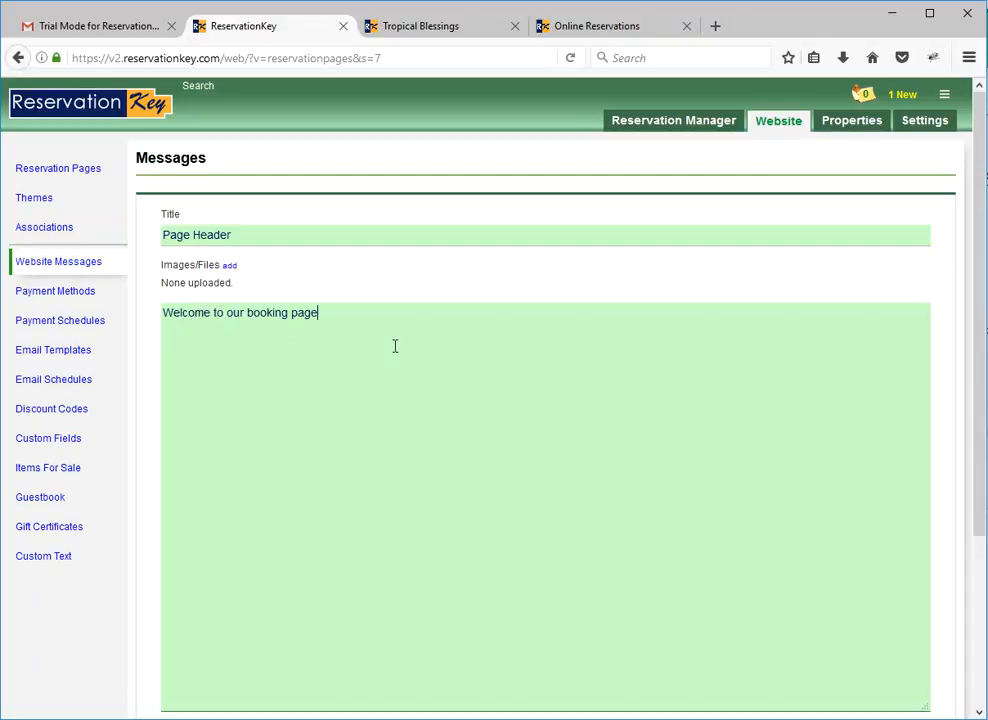
{"action": "scroll", "coordinate": [359, 428], "scroll_direction": "down", "scroll_amount": 3}
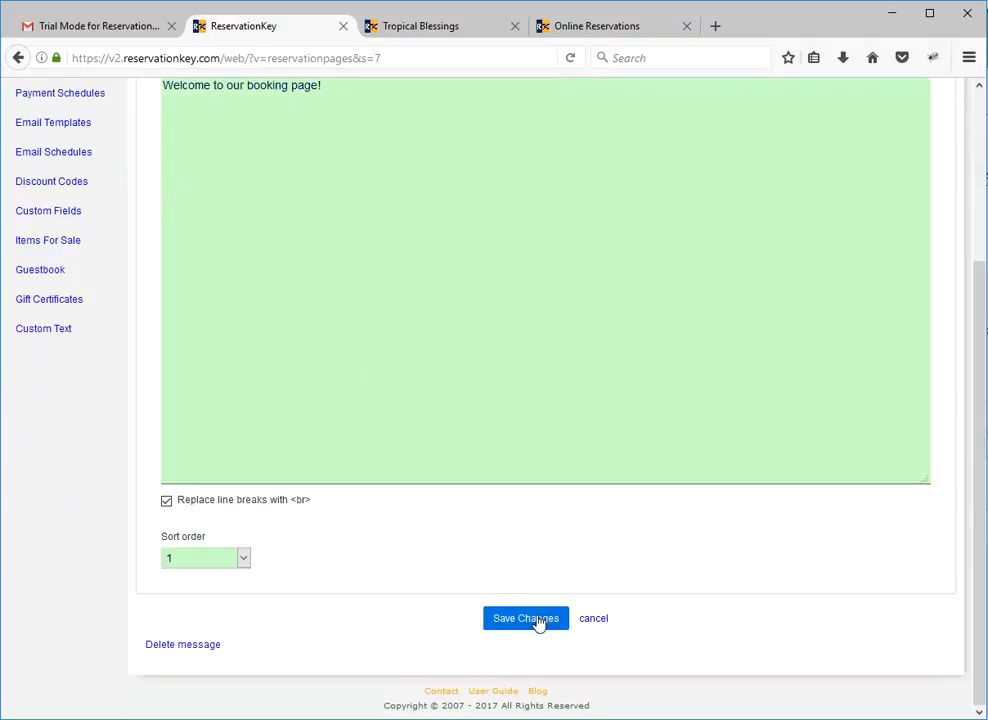
{"action": "left_click", "coordinate": [540, 620]}
Reload the Tropical Blessings reservation page and examine its header text and the rest of the page.
{"action": "left_click", "coordinate": [440, 27]}
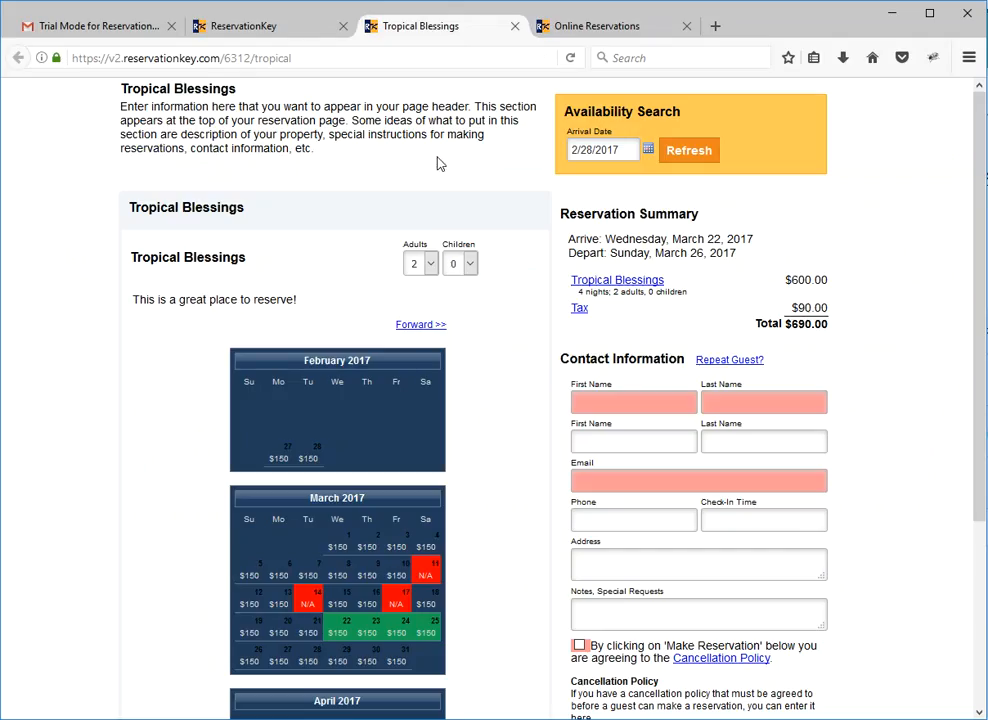
{"action": "key", "text": "F5"}
{"action": "left_click_drag", "start_coordinate": [280, 107], "coordinate": [126, 104]}
{"action": "left_click", "coordinate": [168, 125]}
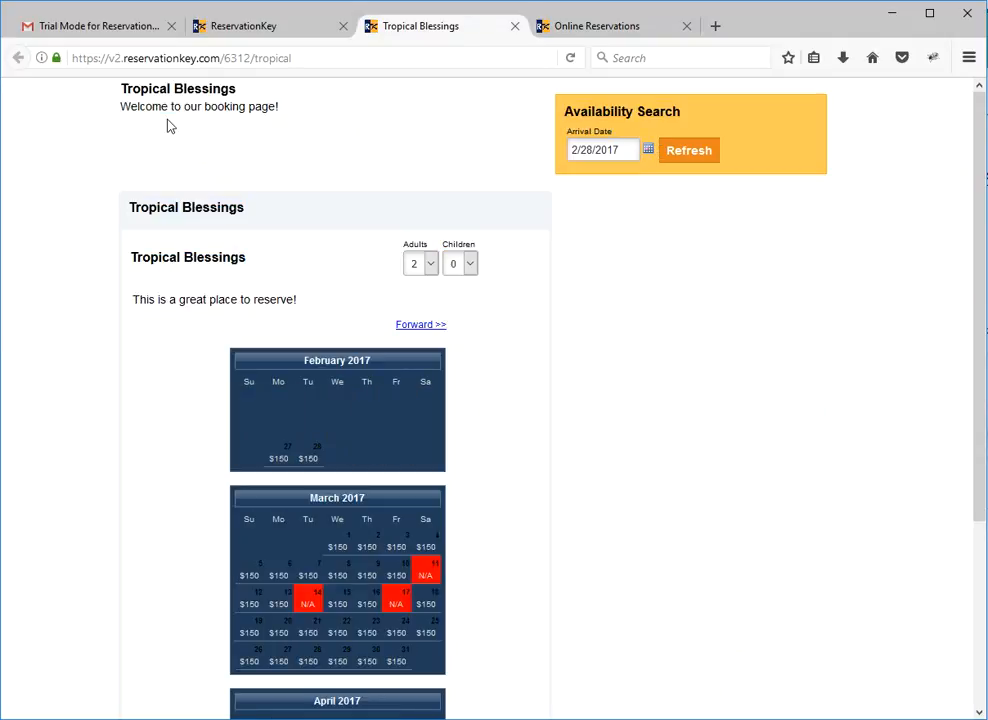
{"action": "scroll", "coordinate": [545, 483], "scroll_direction": "down", "scroll_amount": 5}
{"action": "scroll", "coordinate": [552, 490], "scroll_direction": "up", "scroll_amount": 5}
View the Page Footer message's text and its editing form, and return to the list of website messages.
{"action": "left_click", "coordinate": [287, 38]}
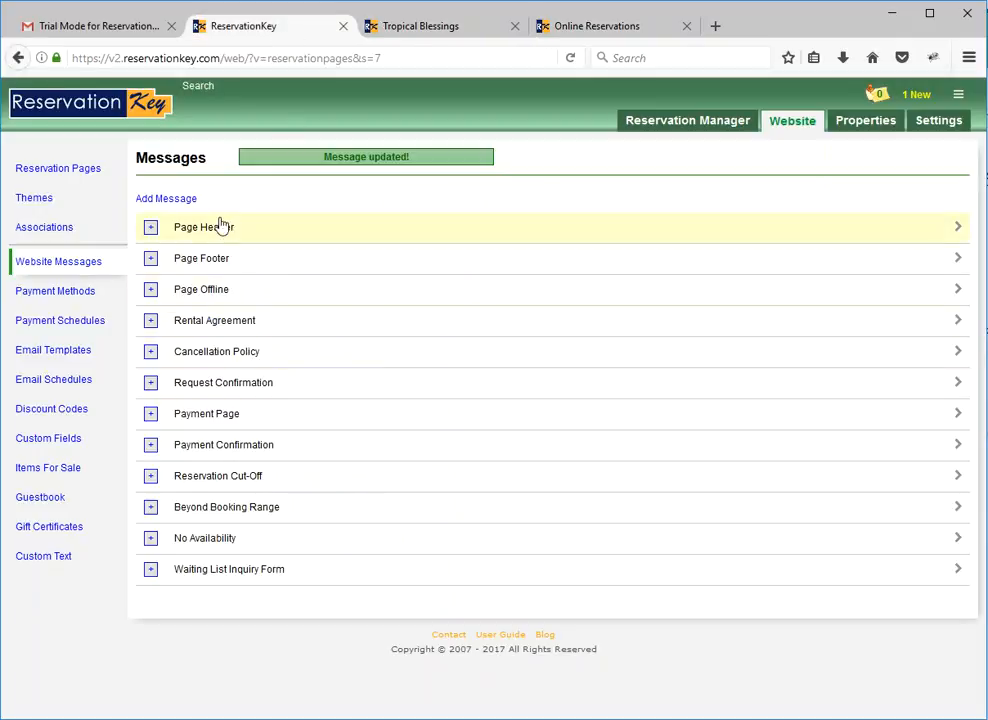
{"action": "left_click", "coordinate": [151, 261]}
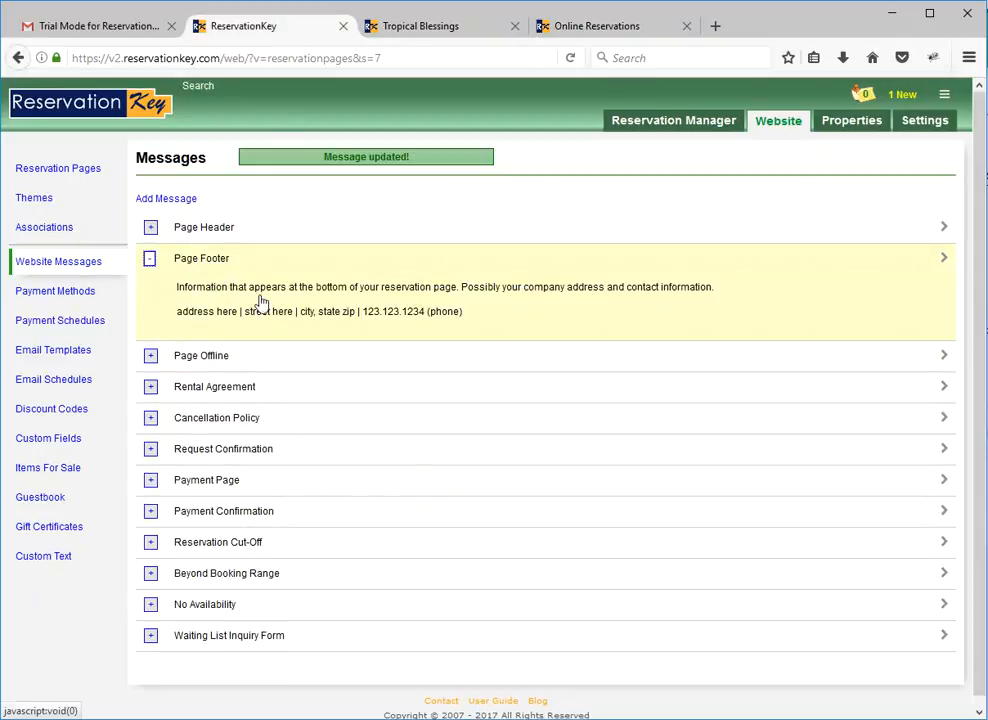
{"action": "left_click", "coordinate": [263, 296]}
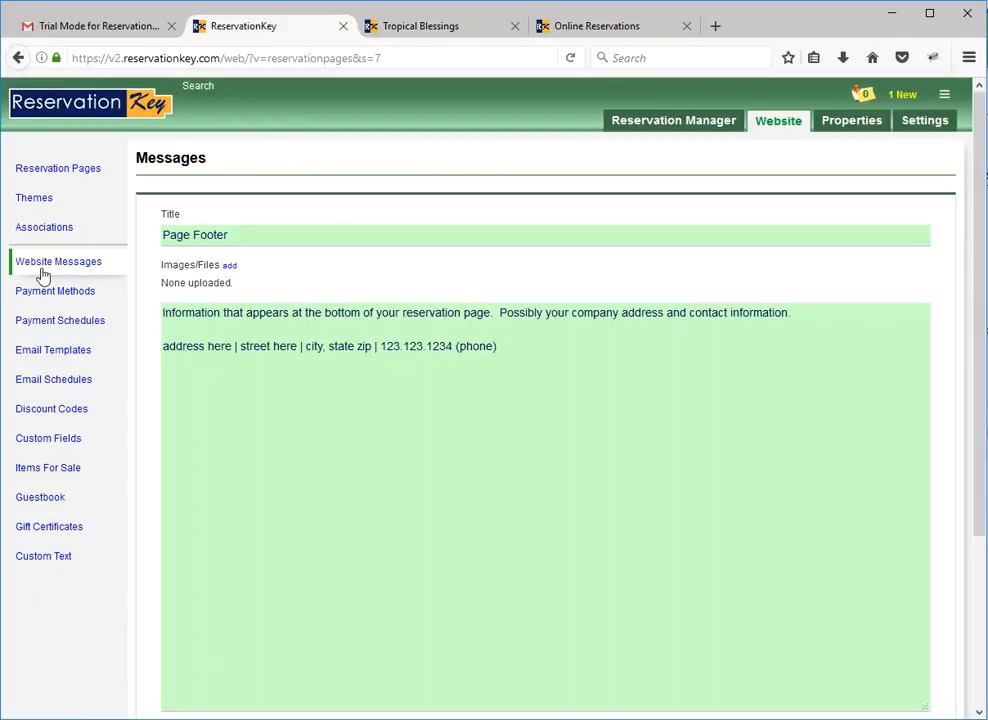
{"action": "left_click", "coordinate": [108, 266]}
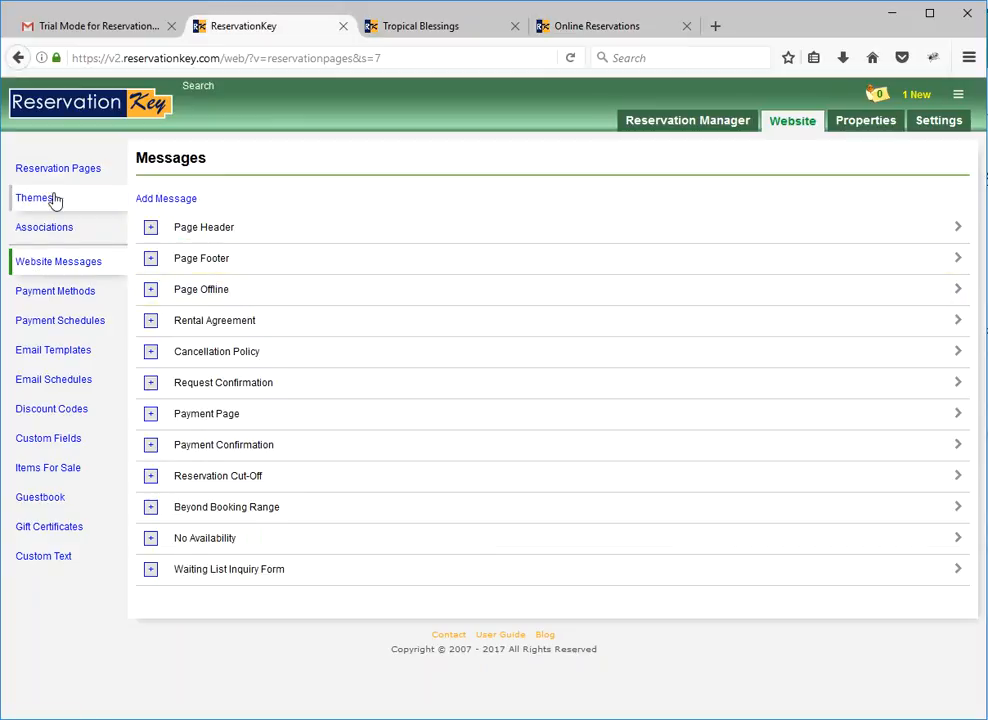
View the online payment methods and open the reservation request thank-you email template.
{"action": "left_click", "coordinate": [86, 291]}
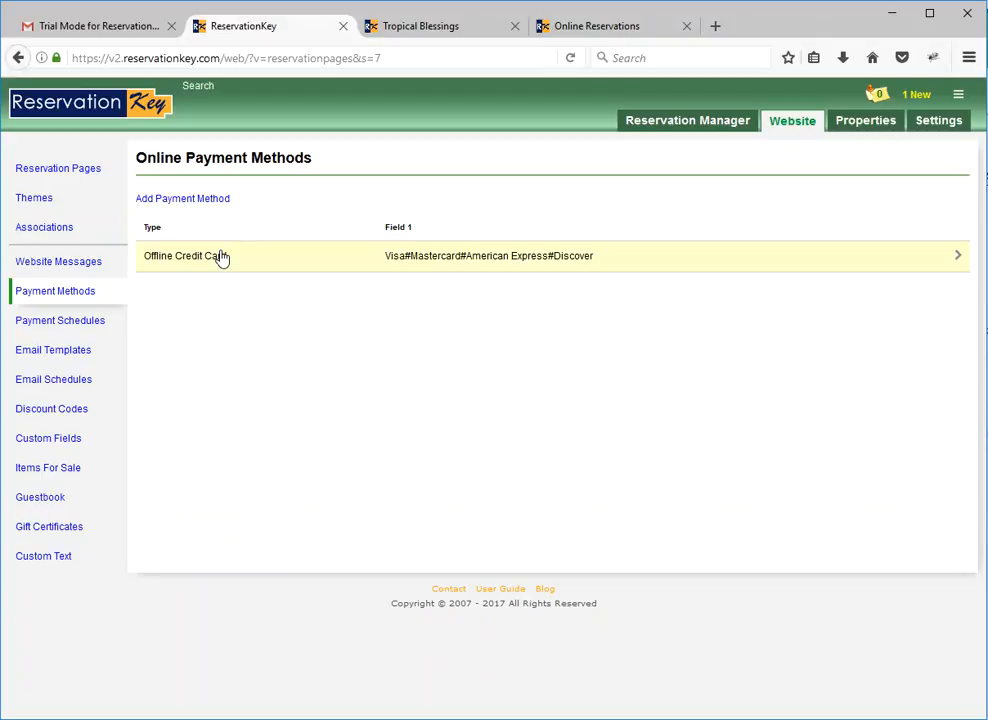
{"action": "left_click", "coordinate": [64, 363]}
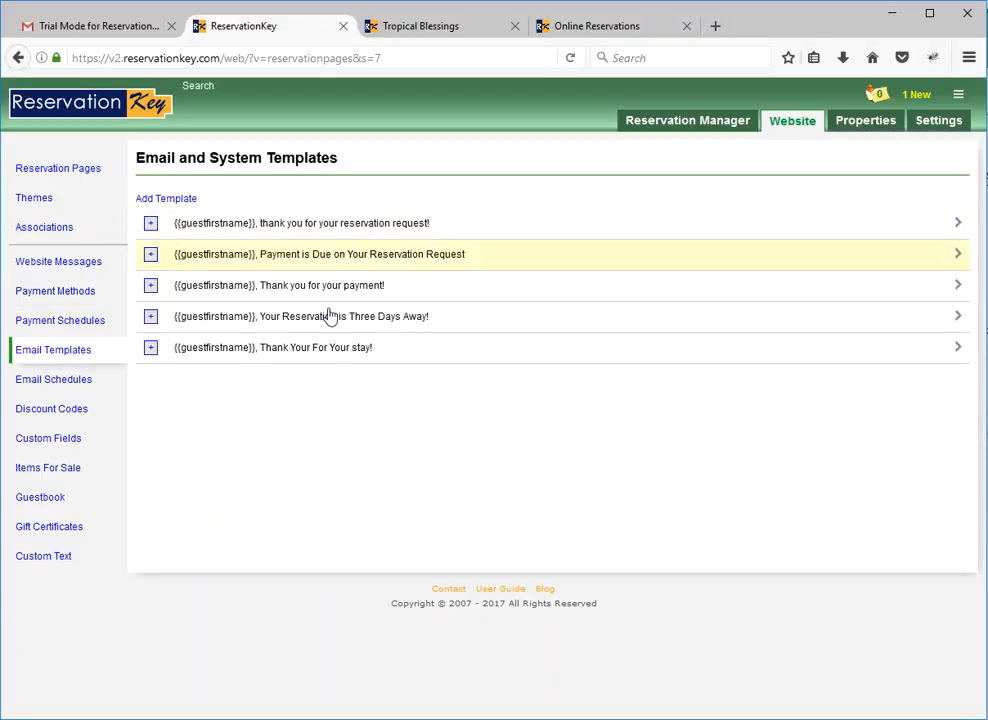
{"action": "left_click", "coordinate": [205, 222]}
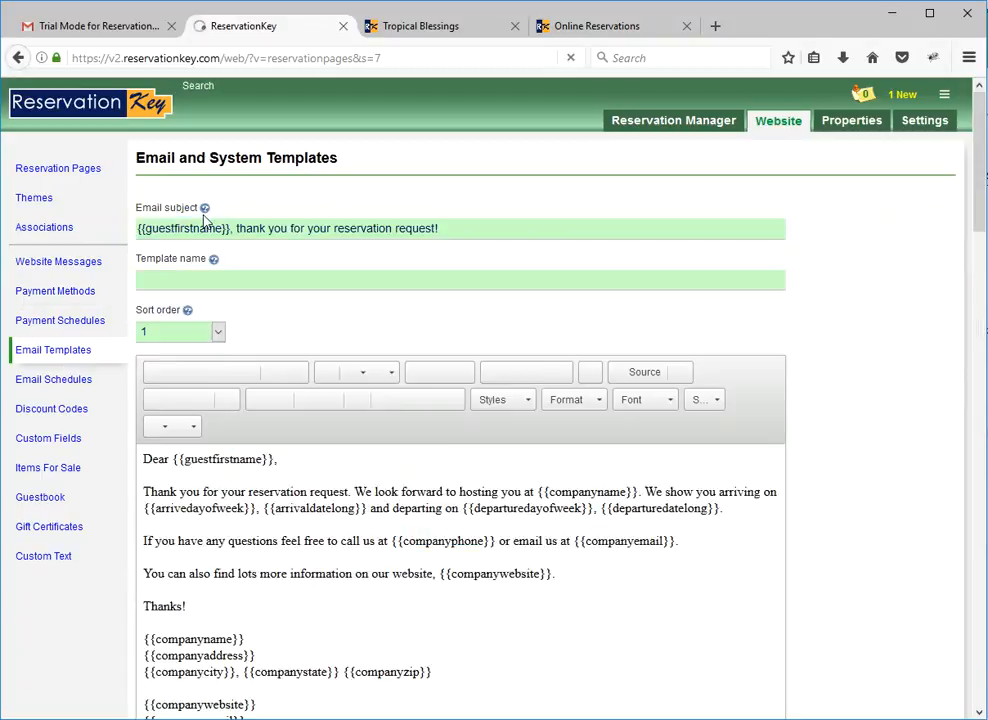
Insert the sample text "adsfadsf" into the word "information" in the template's sentence about the website.
{"action": "scroll", "coordinate": [288, 528], "scroll_direction": "down", "scroll_amount": 3}
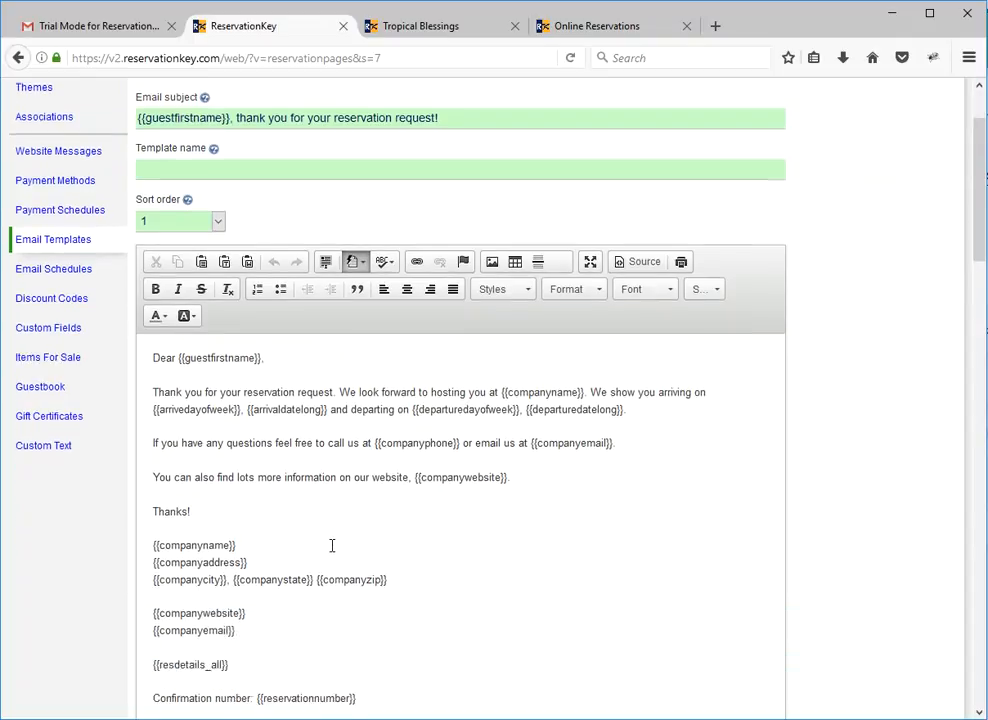
{"action": "left_click", "coordinate": [288, 405]}
{"action": "type", "text": "fadsfadsf"}
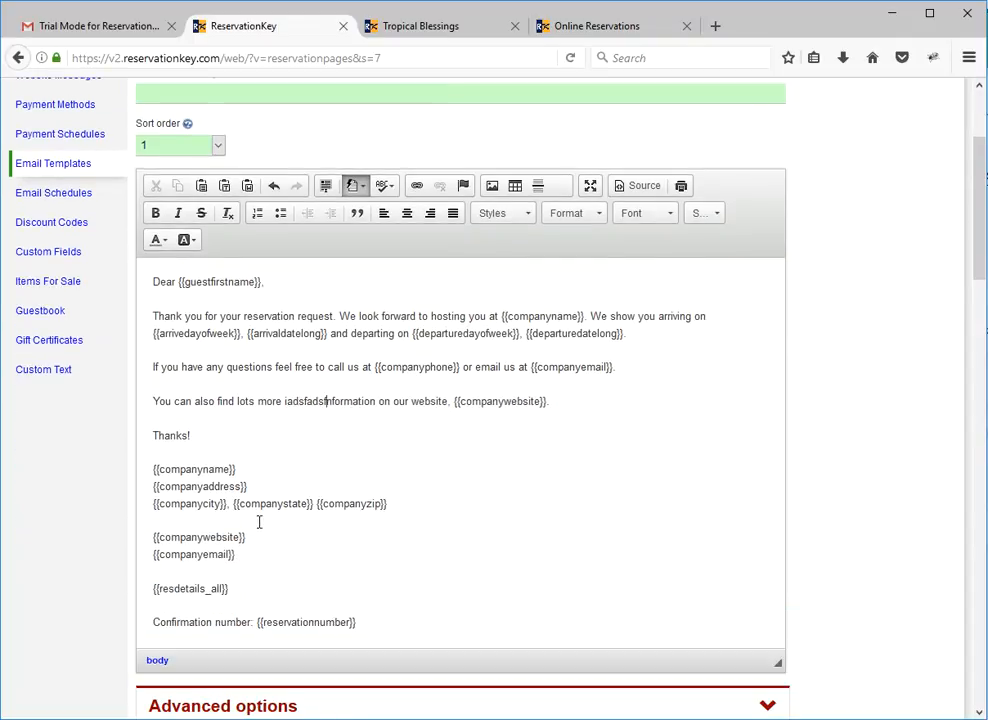
Examine the {{guestfirstname}} variable in the template's Guest Details reference list and its use in the email greeting.
{"action": "scroll", "coordinate": [360, 523], "scroll_direction": "down", "scroll_amount": 7}
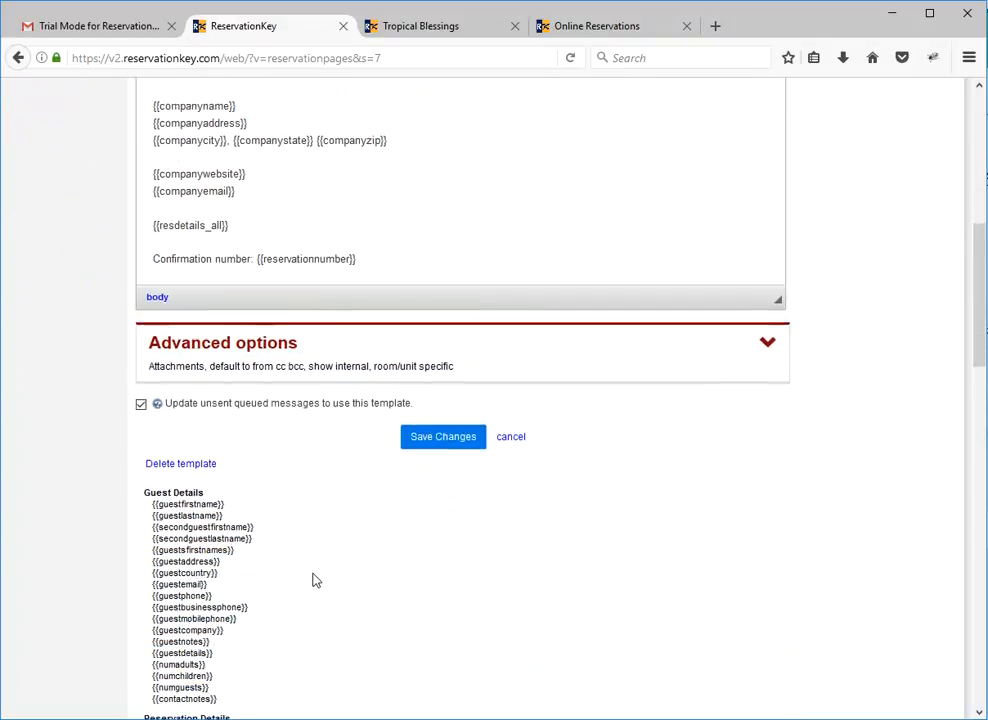
{"action": "left_click_drag", "start_coordinate": [149, 423], "coordinate": [229, 424]}
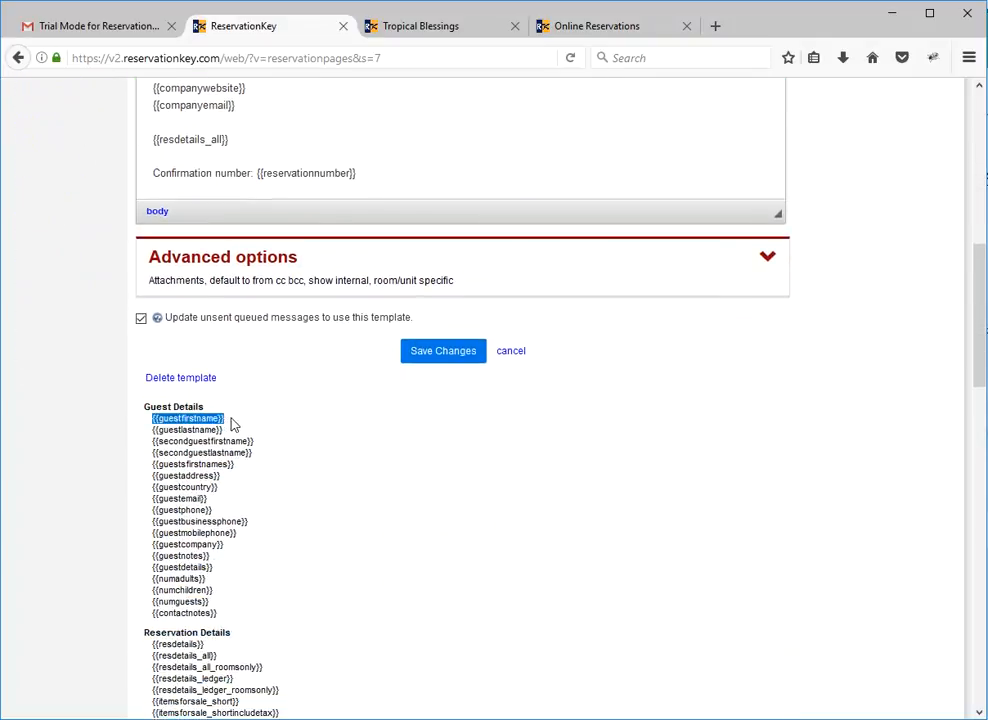
{"action": "scroll", "coordinate": [315, 457], "scroll_direction": "up", "scroll_amount": 10}
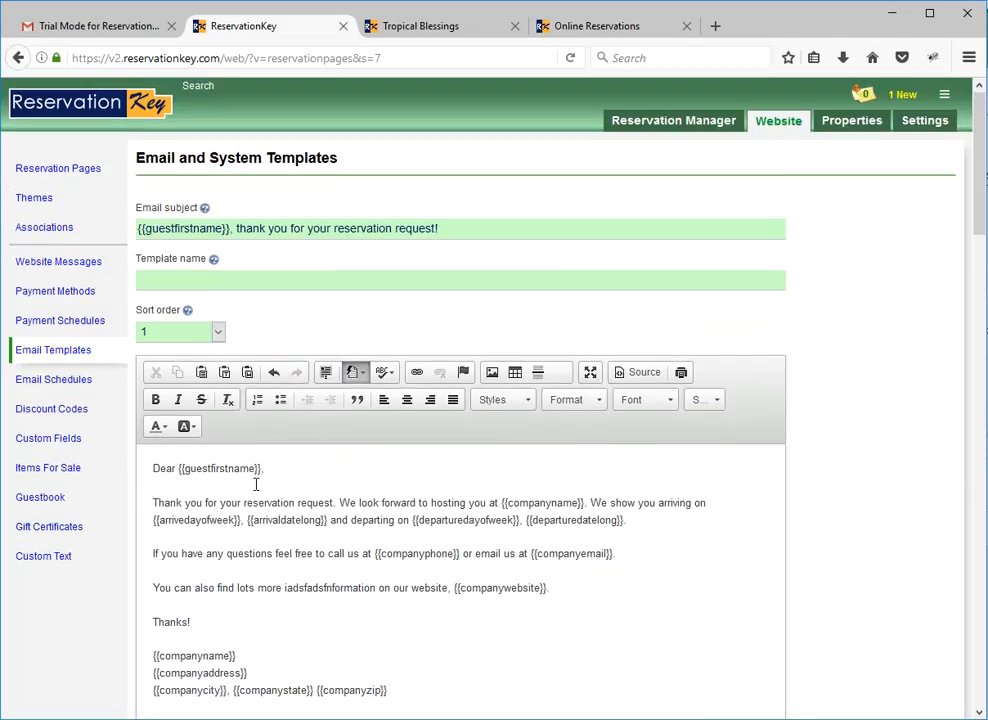
{"action": "left_click_drag", "start_coordinate": [262, 468], "coordinate": [178, 468]}
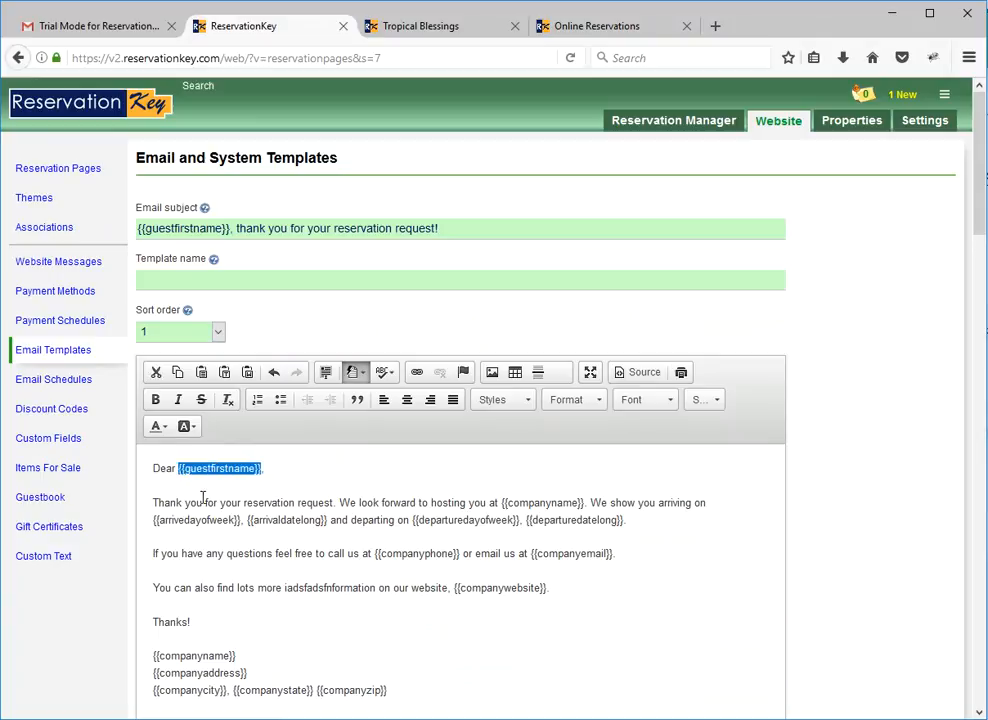
Open the default email schedule and review the template choices for the reservation request email, keeping the reservation request thank-you template.
{"action": "left_click", "coordinate": [141, 490]}
{"action": "left_click", "coordinate": [63, 388]}
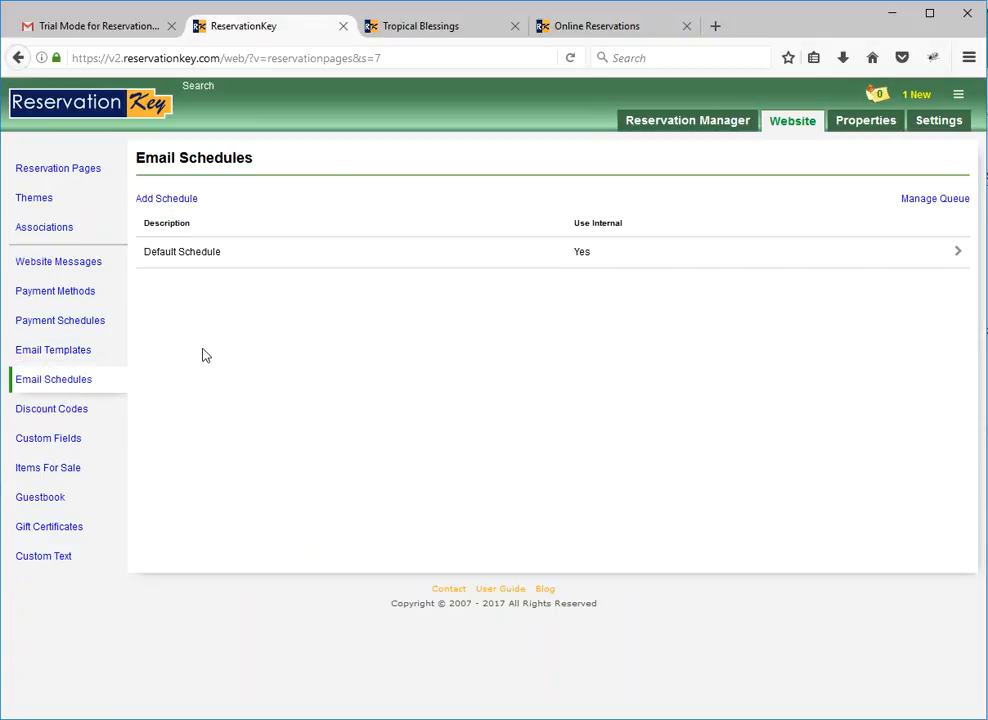
{"action": "left_click", "coordinate": [211, 254]}
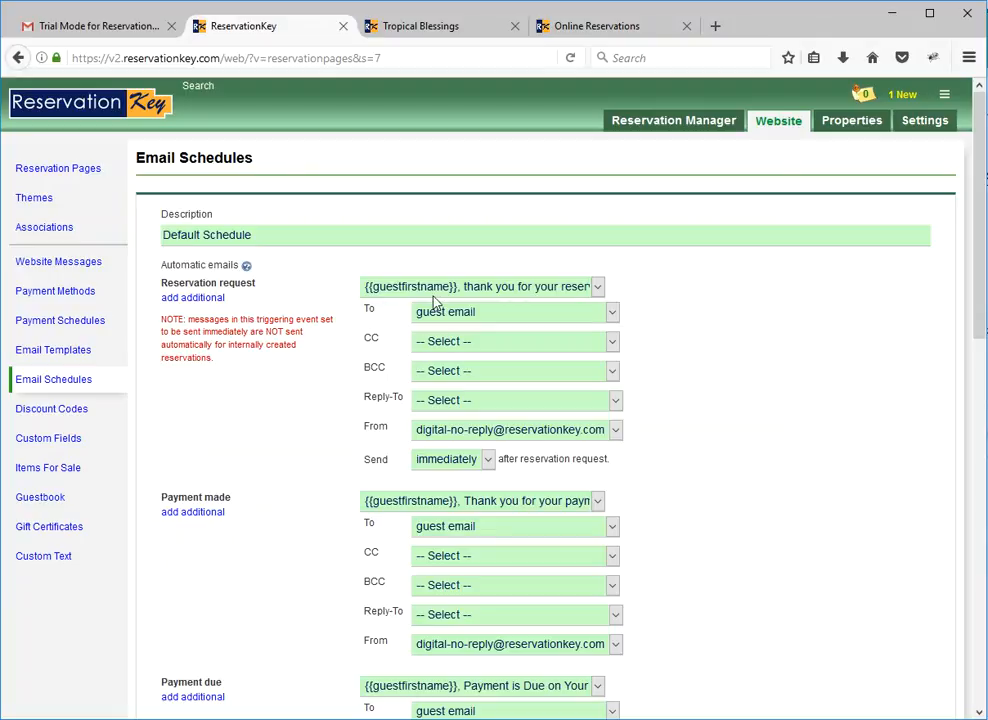
{"action": "left_click_drag", "start_coordinate": [280, 284], "coordinate": [160, 284]}
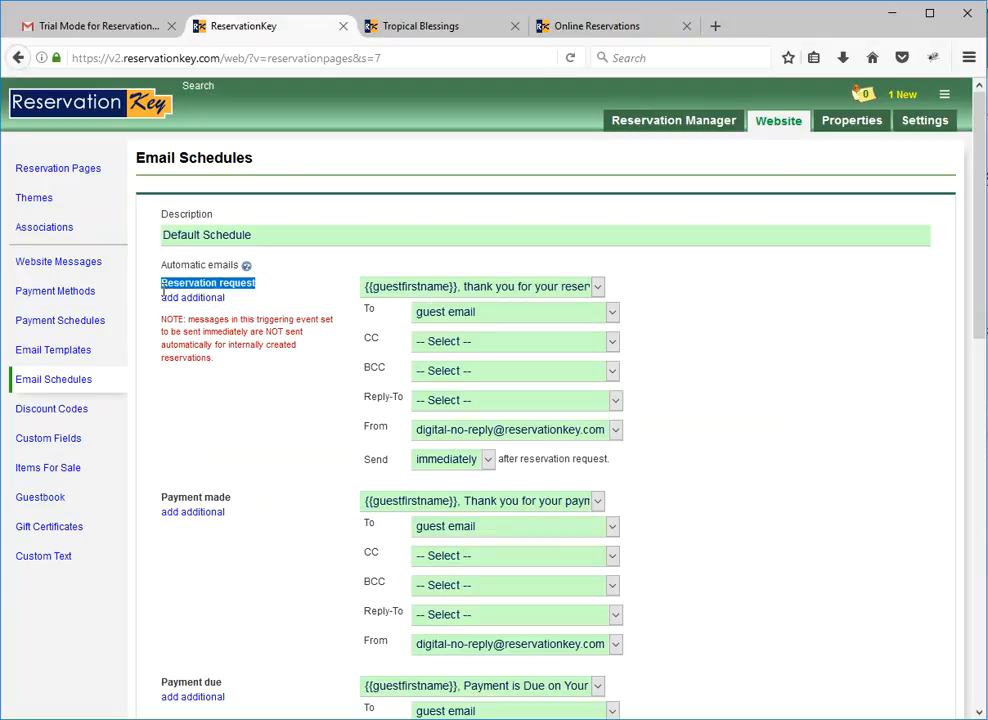
{"action": "left_click", "coordinate": [457, 292]}
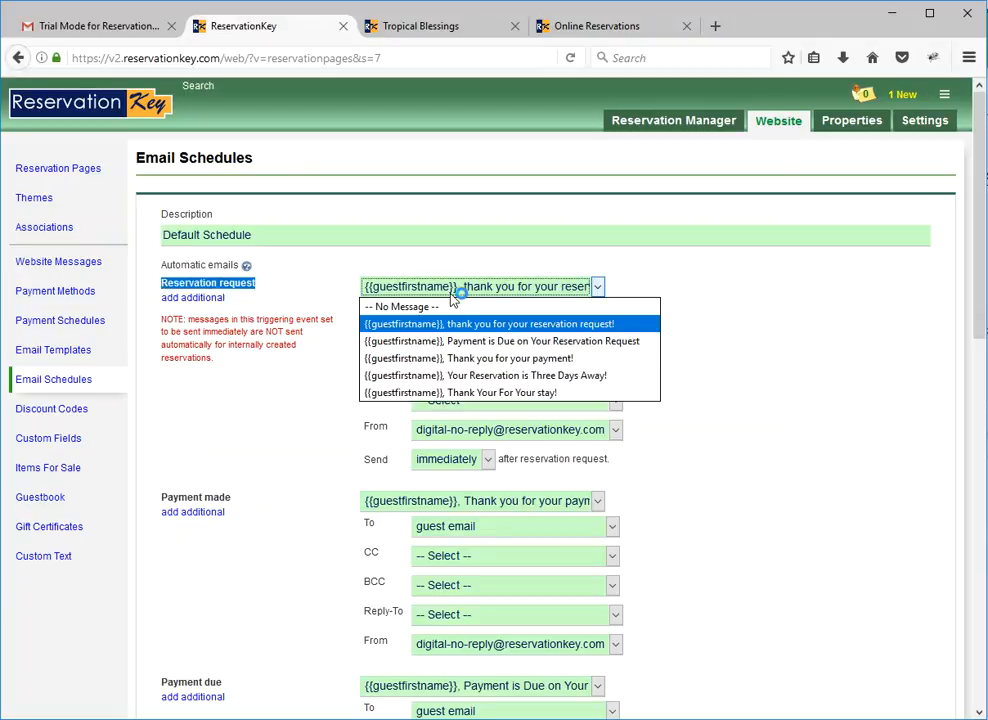
{"action": "left_click", "coordinate": [473, 325]}
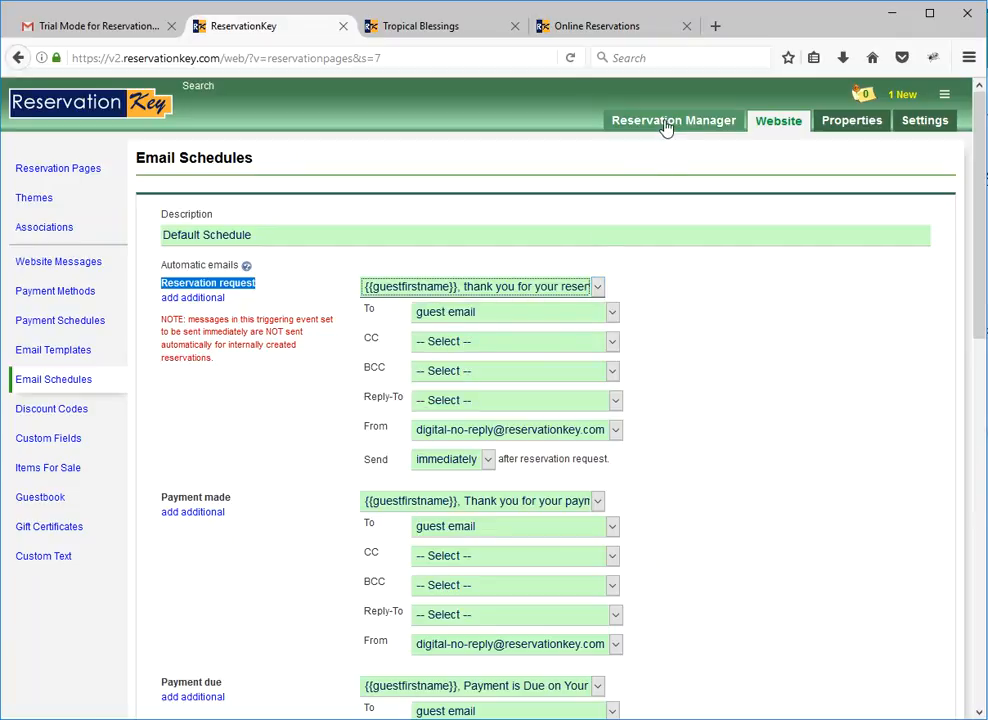
Open the newest online reservation from the new reservations list and examine its contact details, stored credit card and charges.
{"action": "left_click", "coordinate": [895, 95]}
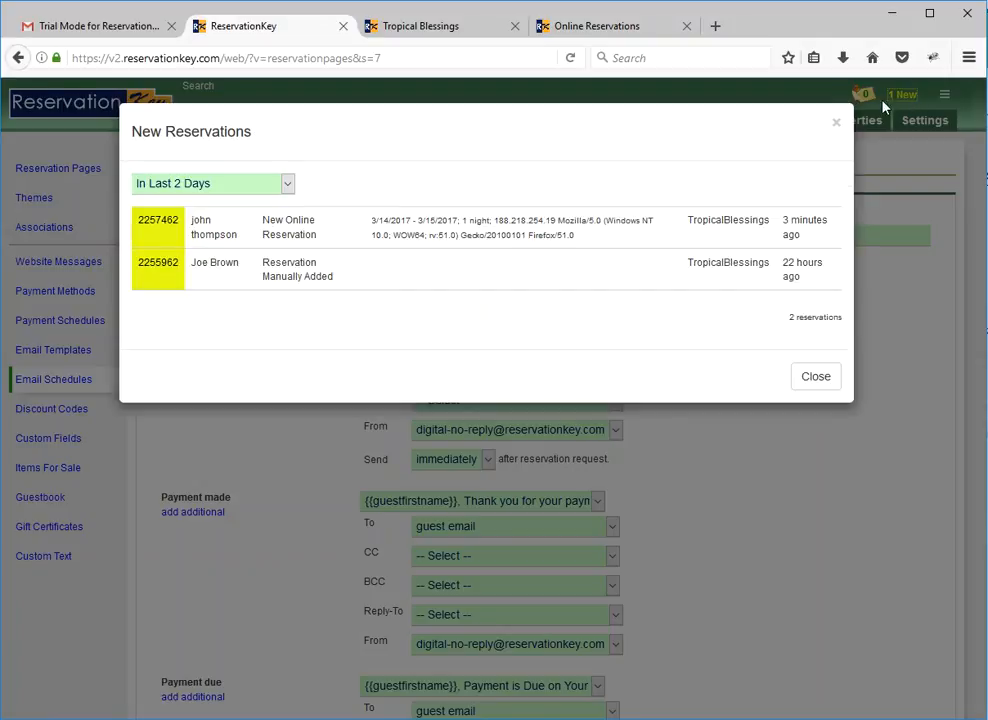
{"action": "left_click", "coordinate": [486, 237]}
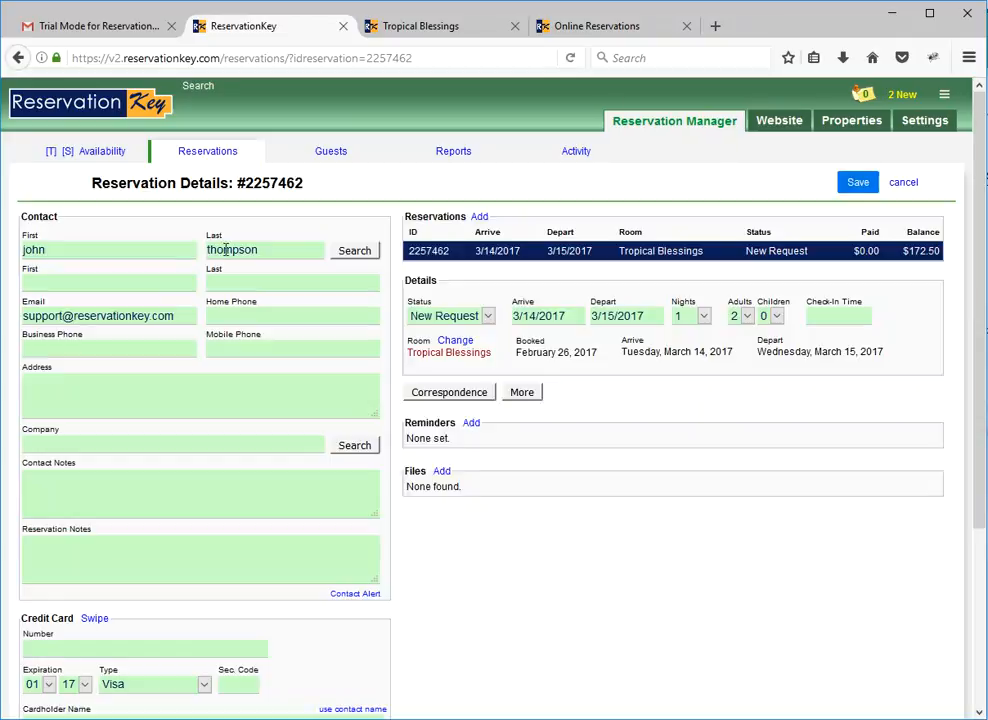
{"action": "scroll", "coordinate": [320, 511], "scroll_direction": "down", "scroll_amount": 3}
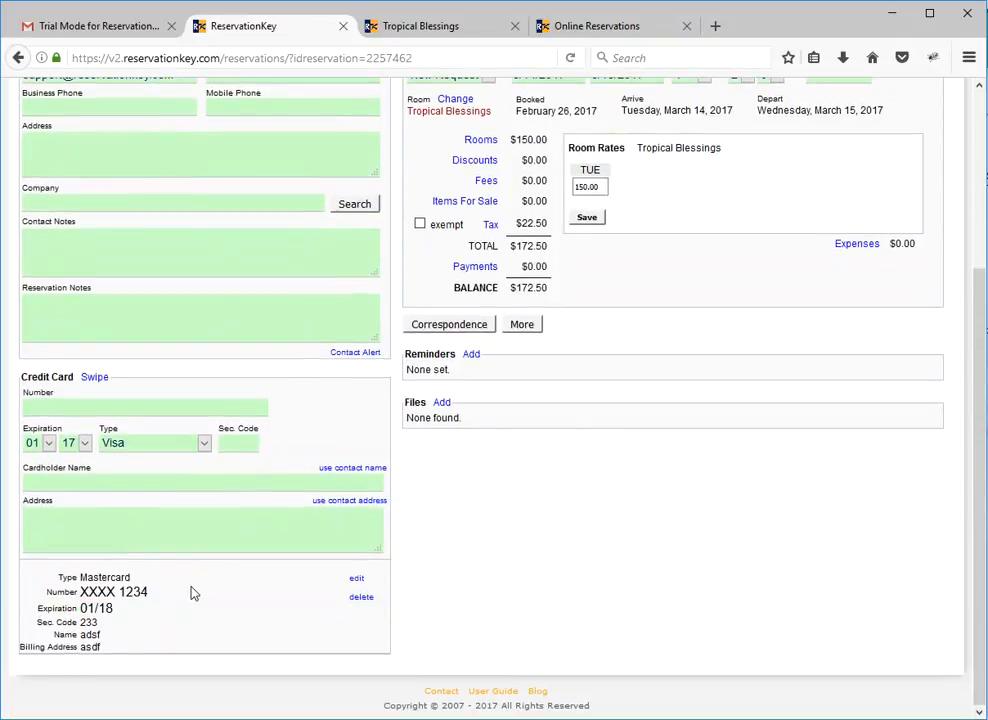
{"action": "double_click", "coordinate": [143, 590]}
{"action": "left_click", "coordinate": [181, 594]}
{"action": "scroll", "coordinate": [548, 546], "scroll_direction": "up", "scroll_amount": 3}
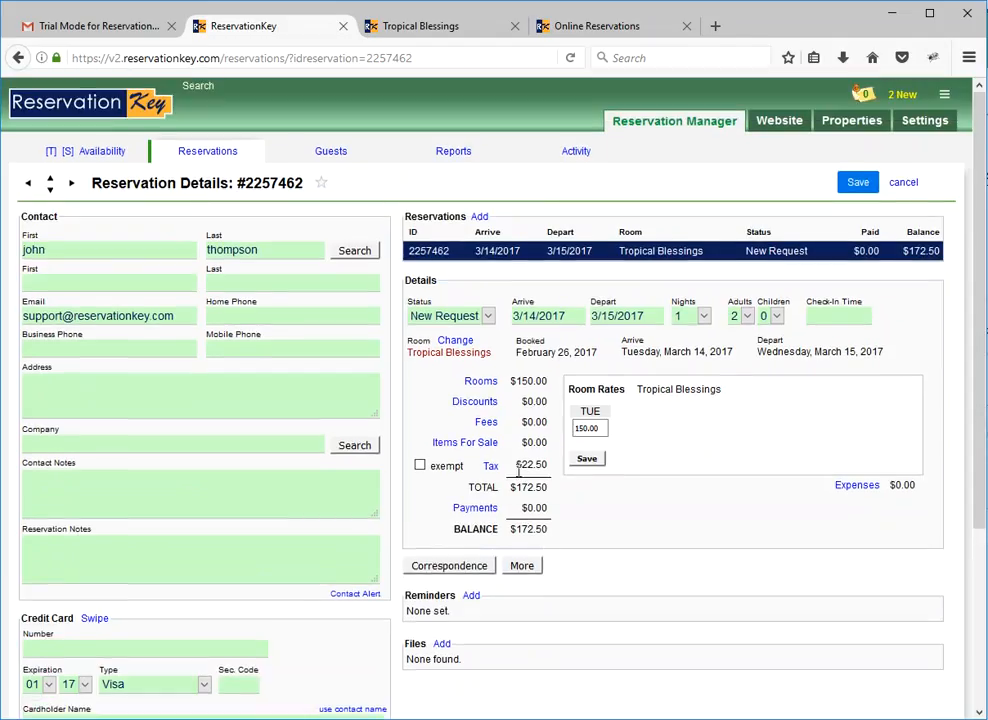
Set the reservation's status to Confirmed and check its March 14 entry on the availability calendar.
{"action": "left_click", "coordinate": [487, 316]}
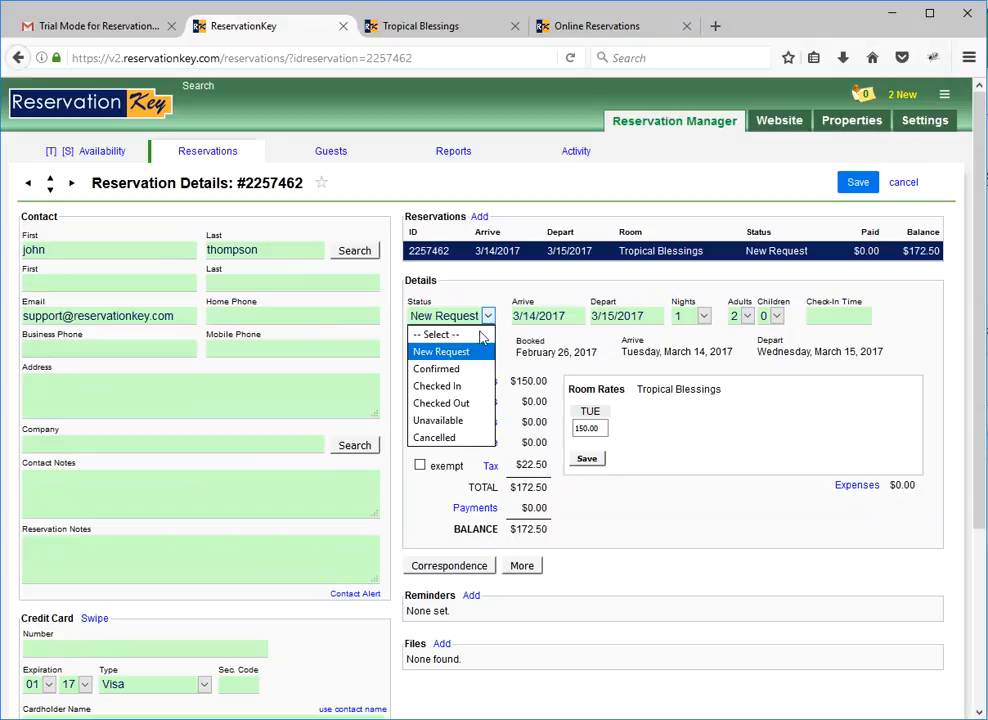
{"action": "left_click", "coordinate": [443, 368]}
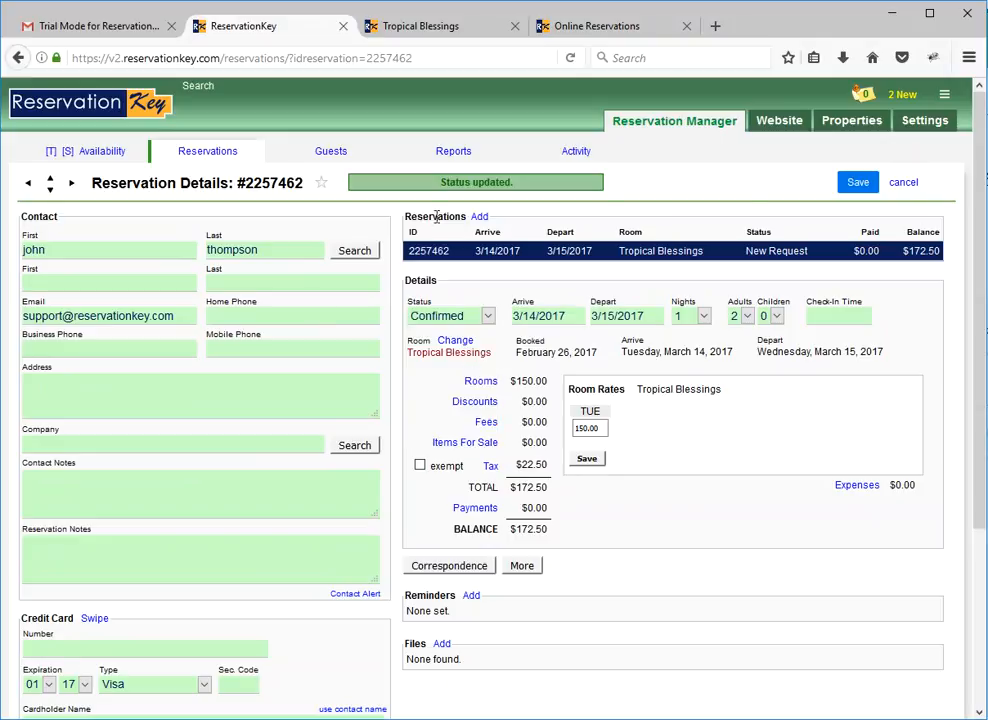
{"action": "left_click", "coordinate": [97, 158]}
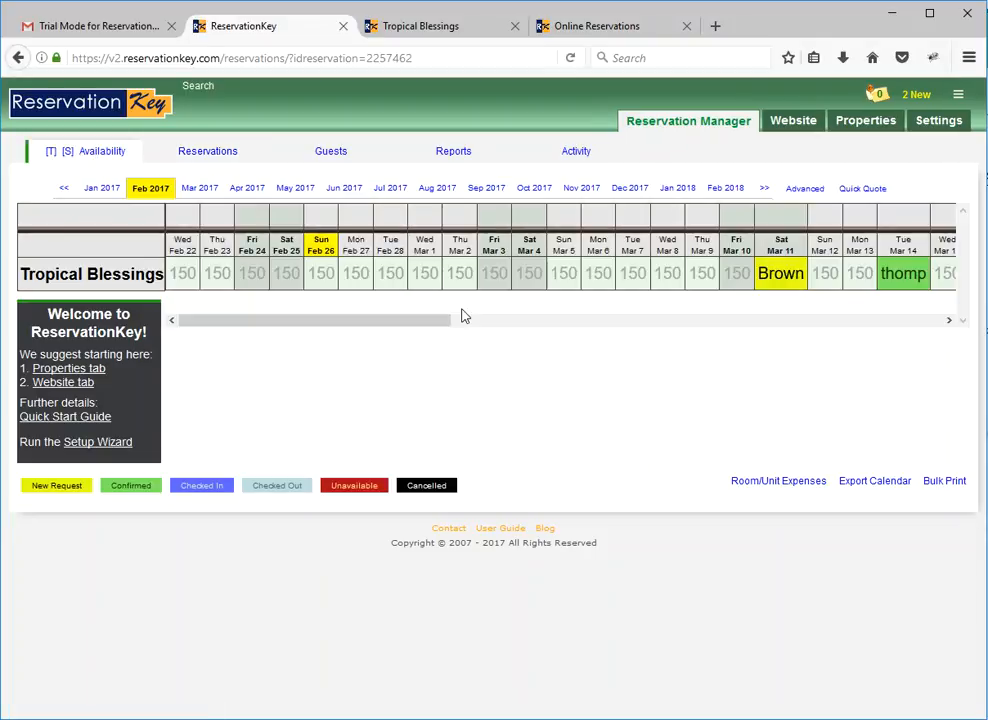
{"action": "left_click_drag", "start_coordinate": [408, 320], "coordinate": [506, 320]}
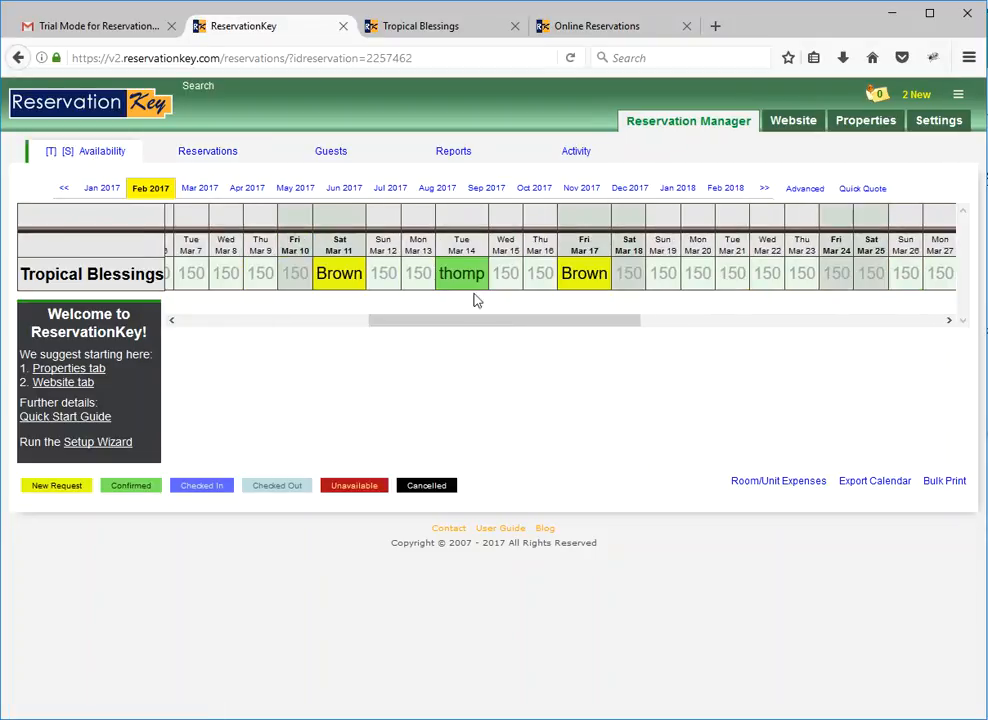
{"action": "mouse_move", "coordinate": [466, 283]}
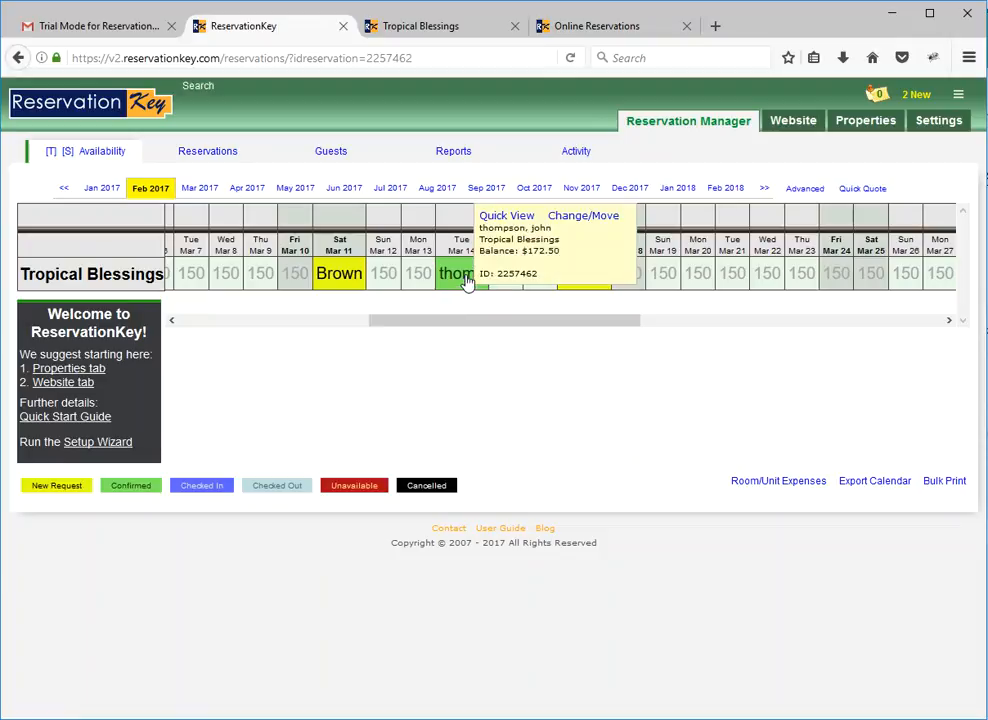
{"action": "left_click_drag", "start_coordinate": [488, 322], "coordinate": [229, 309]}
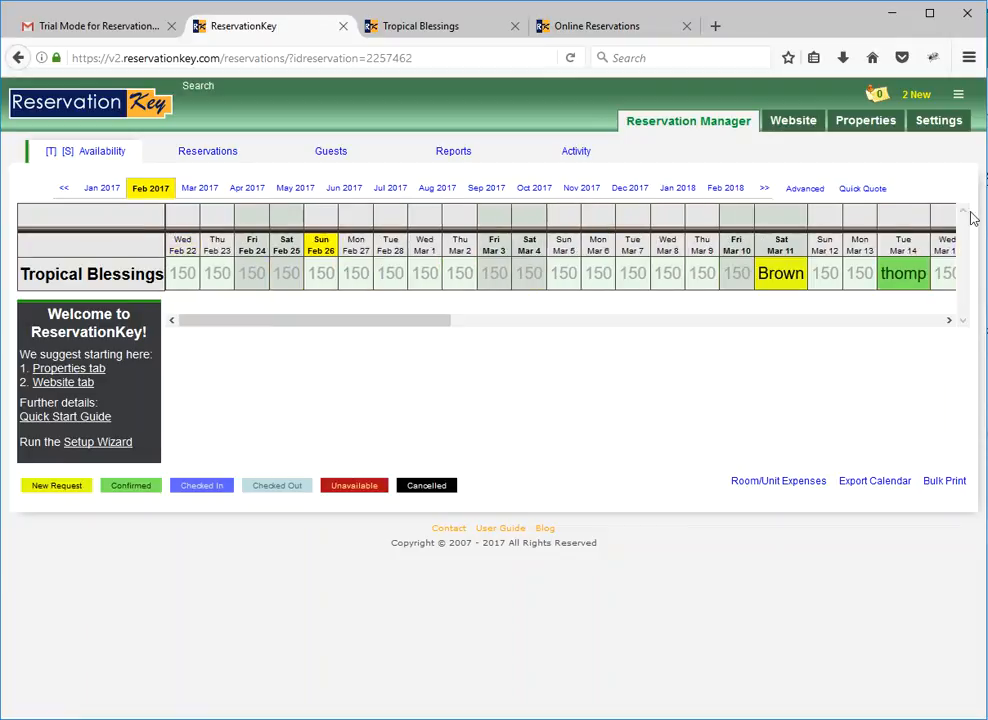
Set the internal availability calendar's row height to 60 pixels in the account preferences.
{"action": "mouse_move", "coordinate": [953, 121]}
{"action": "left_click", "coordinate": [829, 206]}
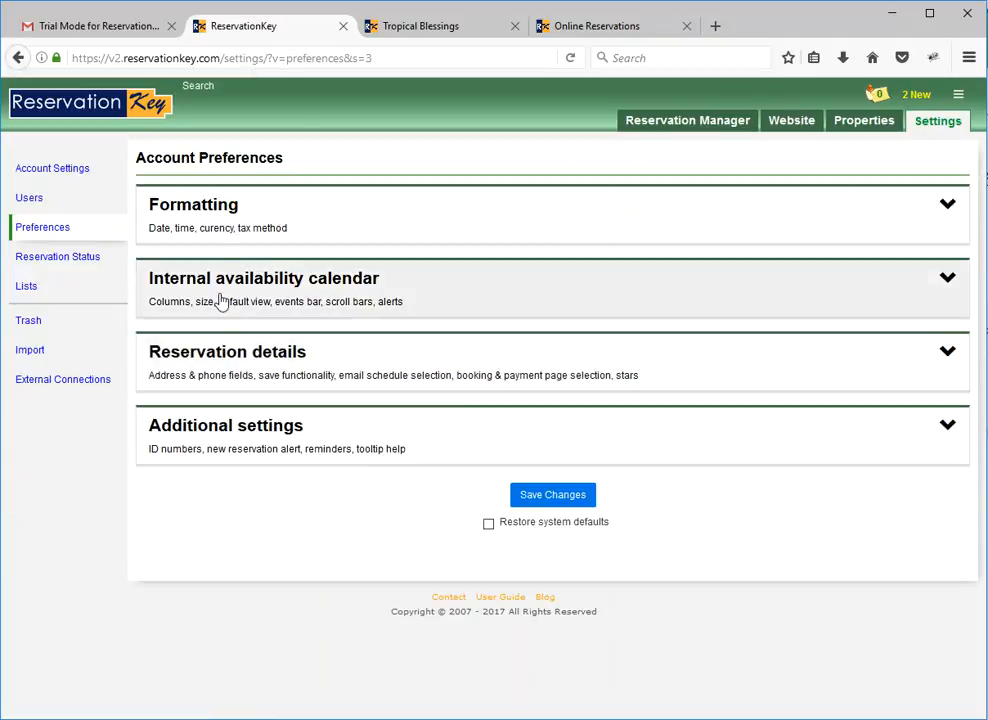
{"action": "left_click", "coordinate": [216, 286]}
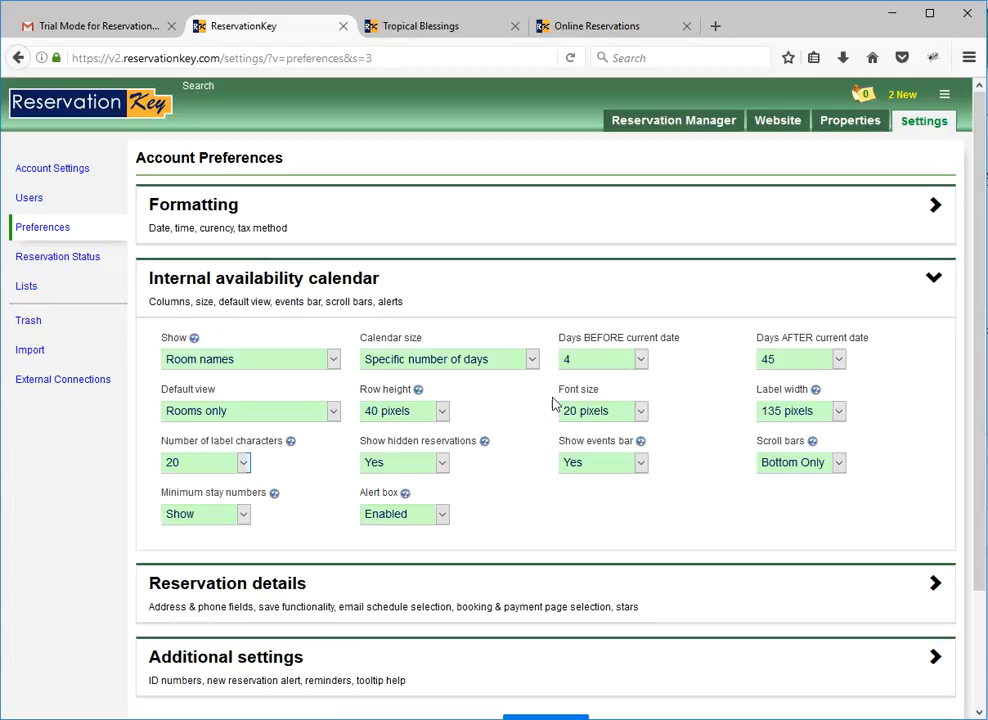
{"action": "left_click", "coordinate": [441, 411]}
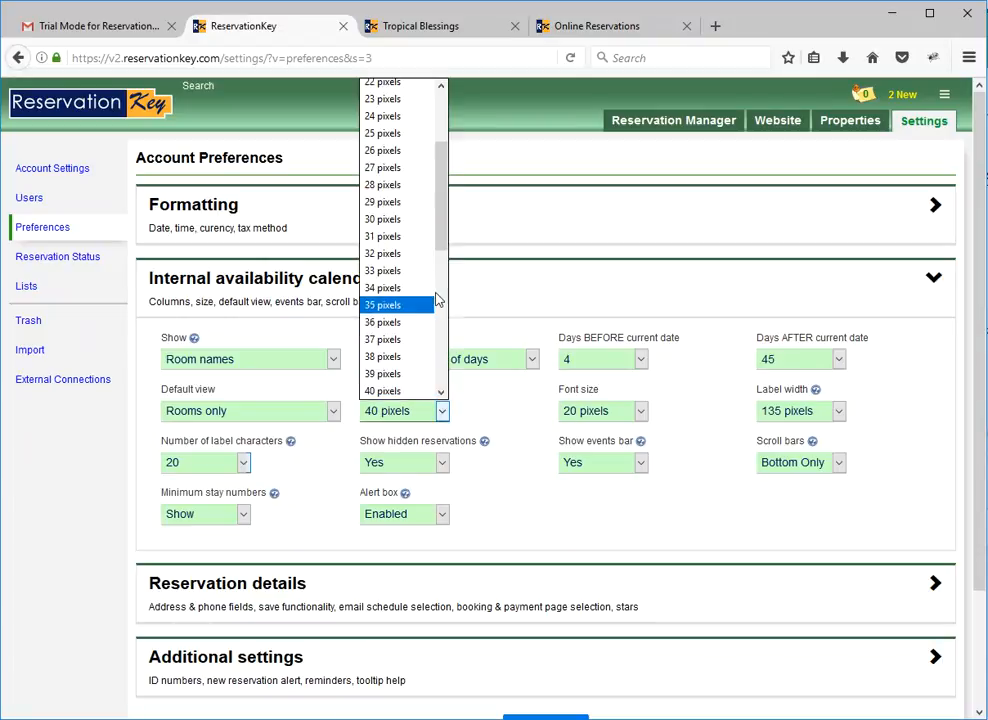
{"action": "left_click", "coordinate": [445, 263]}
{"action": "left_click_drag", "start_coordinate": [445, 263], "coordinate": [441, 298]}
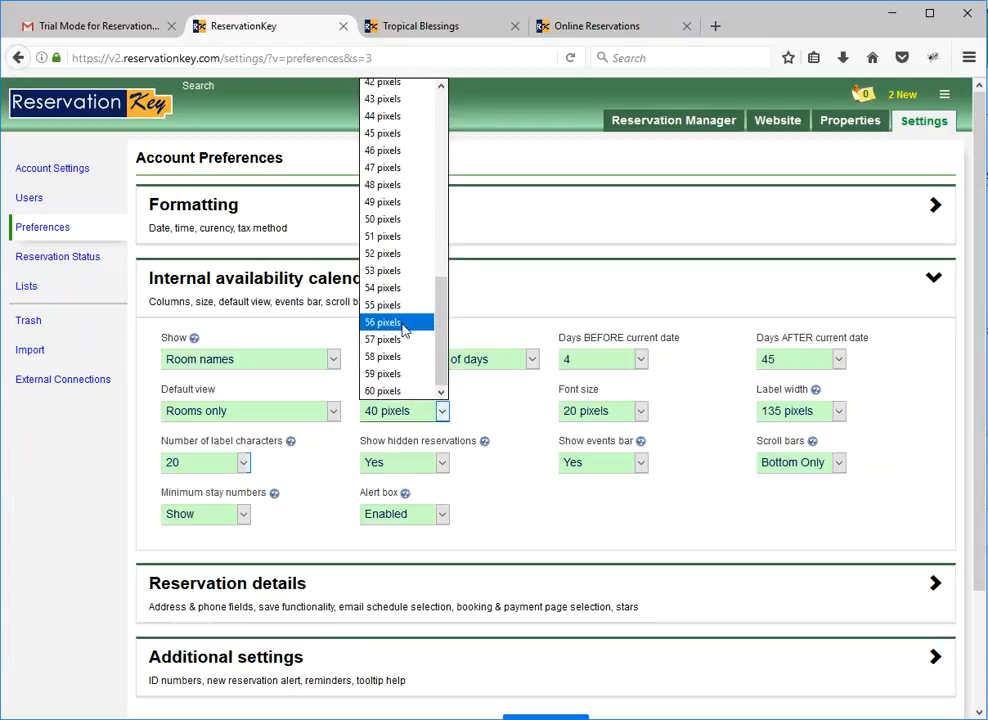
{"action": "left_click", "coordinate": [397, 391]}
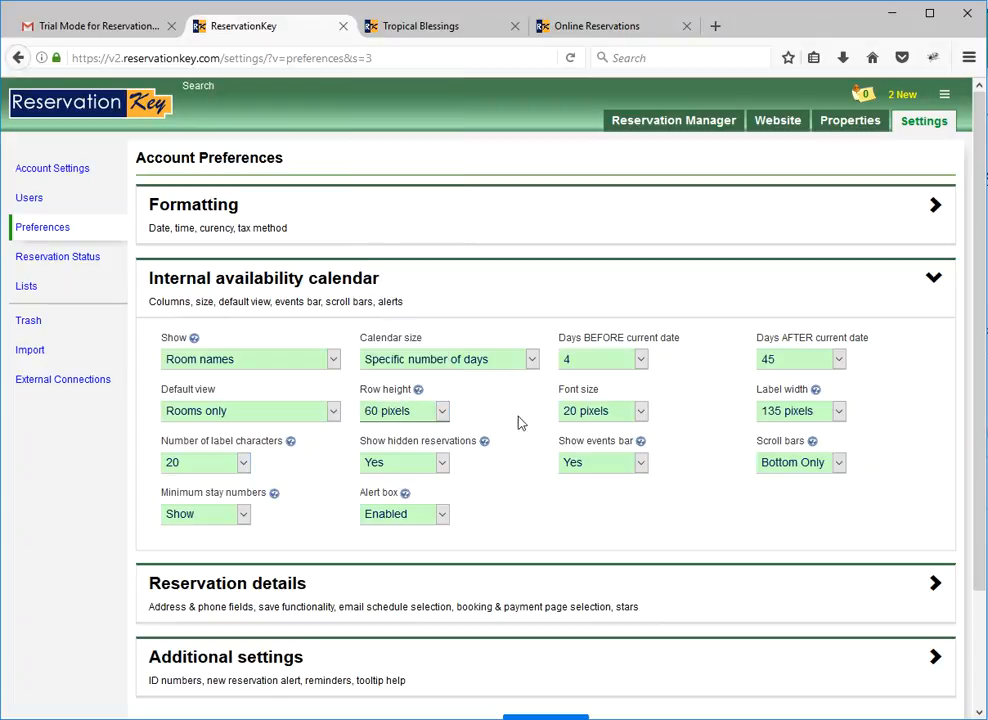
Set the internal availability calendar's font size to 25 pixels and save the account preferences.
{"action": "left_click", "coordinate": [580, 418]}
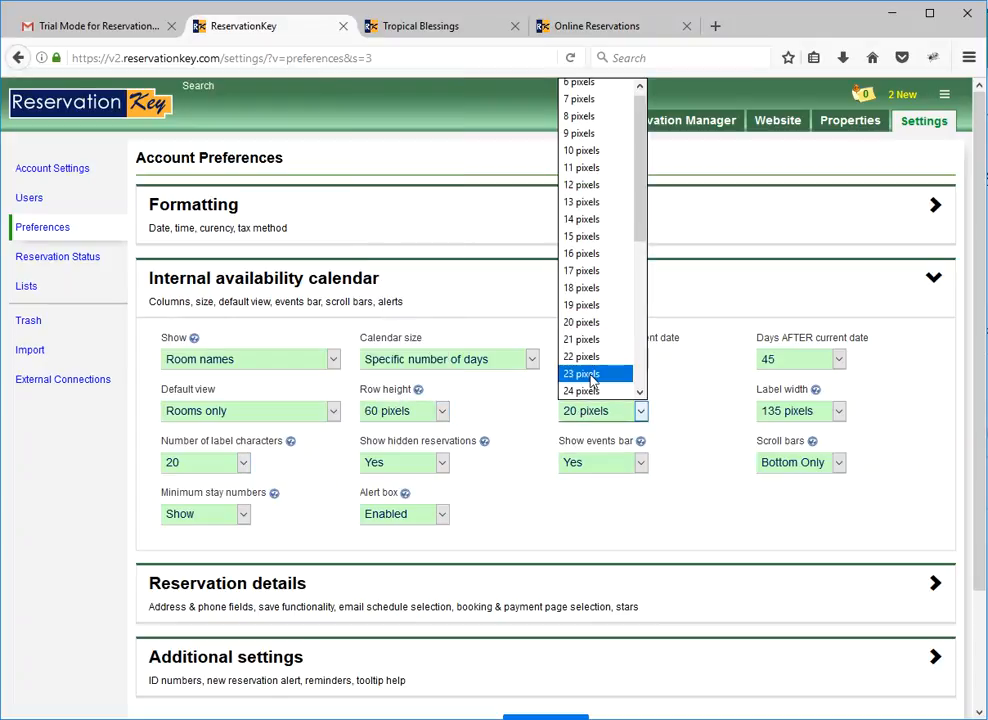
{"action": "scroll", "coordinate": [591, 380], "scroll_direction": "down", "scroll_amount": 3}
{"action": "left_click", "coordinate": [588, 243]}
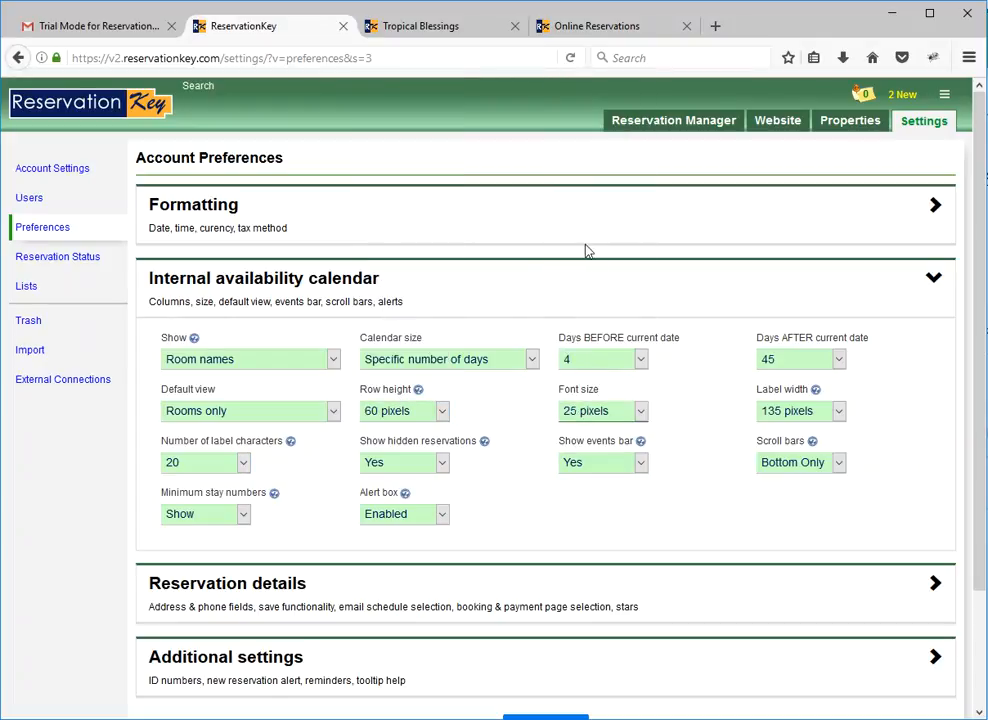
{"action": "scroll", "coordinate": [720, 500], "scroll_direction": "down", "scroll_amount": 3}
{"action": "left_click", "coordinate": [567, 589]}
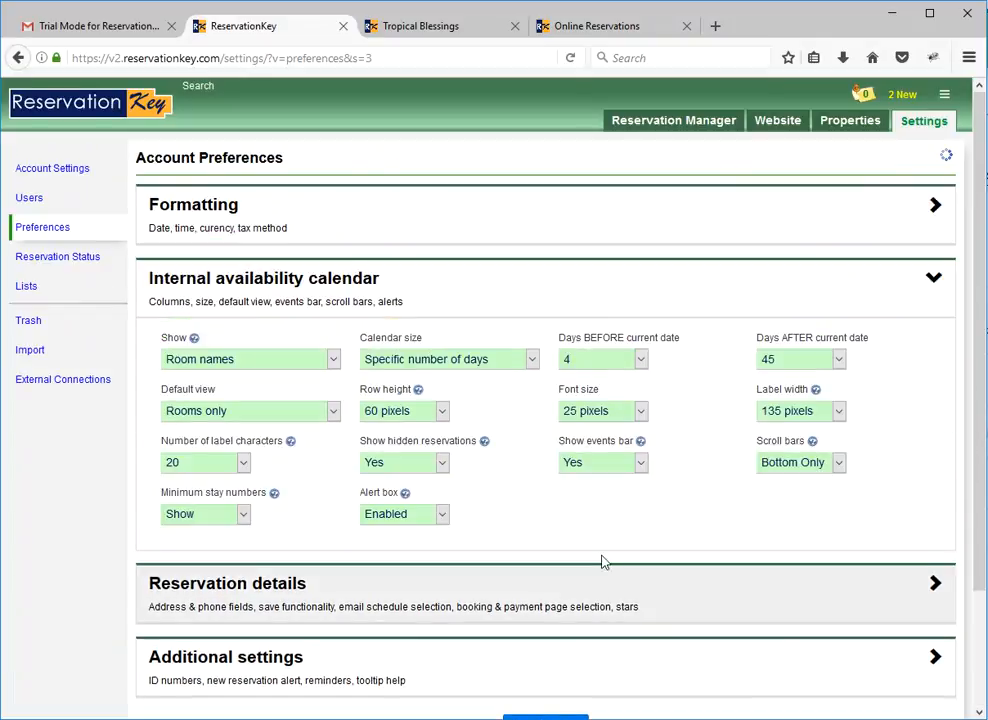
Return to the availability calendar and examine its row height and text size through mid-March.
{"action": "mouse_move", "coordinate": [712, 132]}
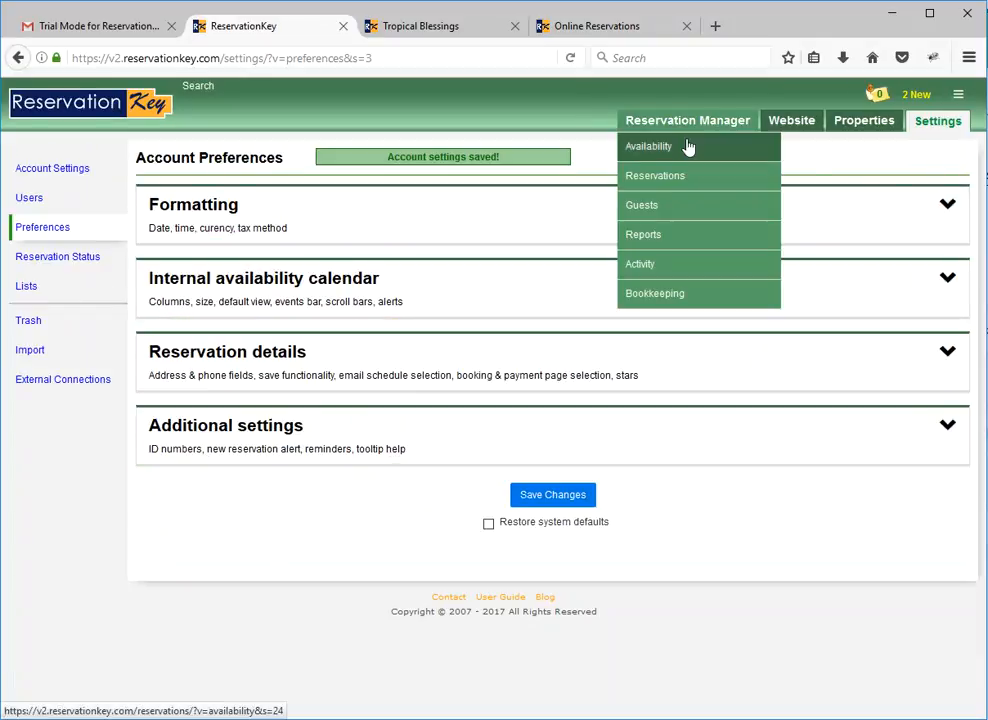
{"action": "left_click", "coordinate": [689, 147]}
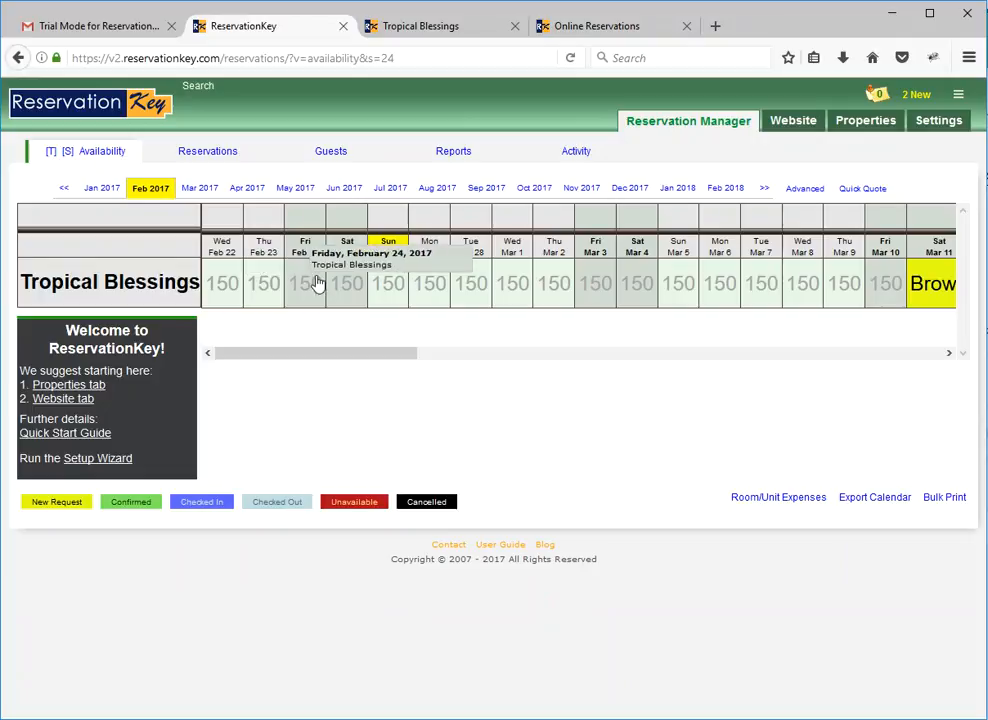
{"action": "left_click_drag", "start_coordinate": [355, 353], "coordinate": [444, 376]}
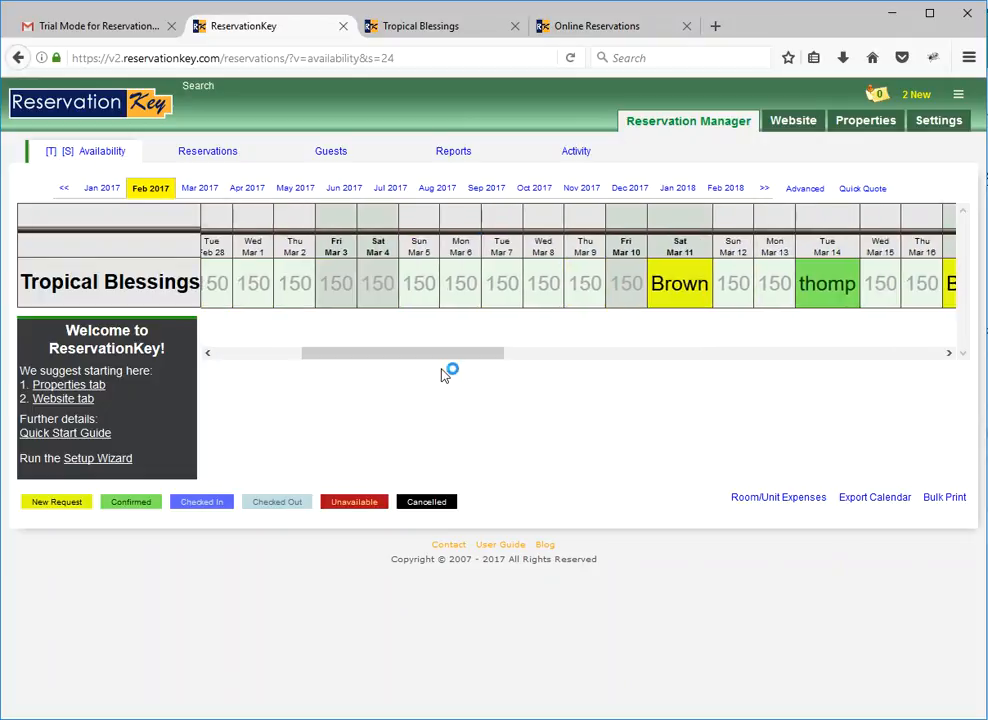